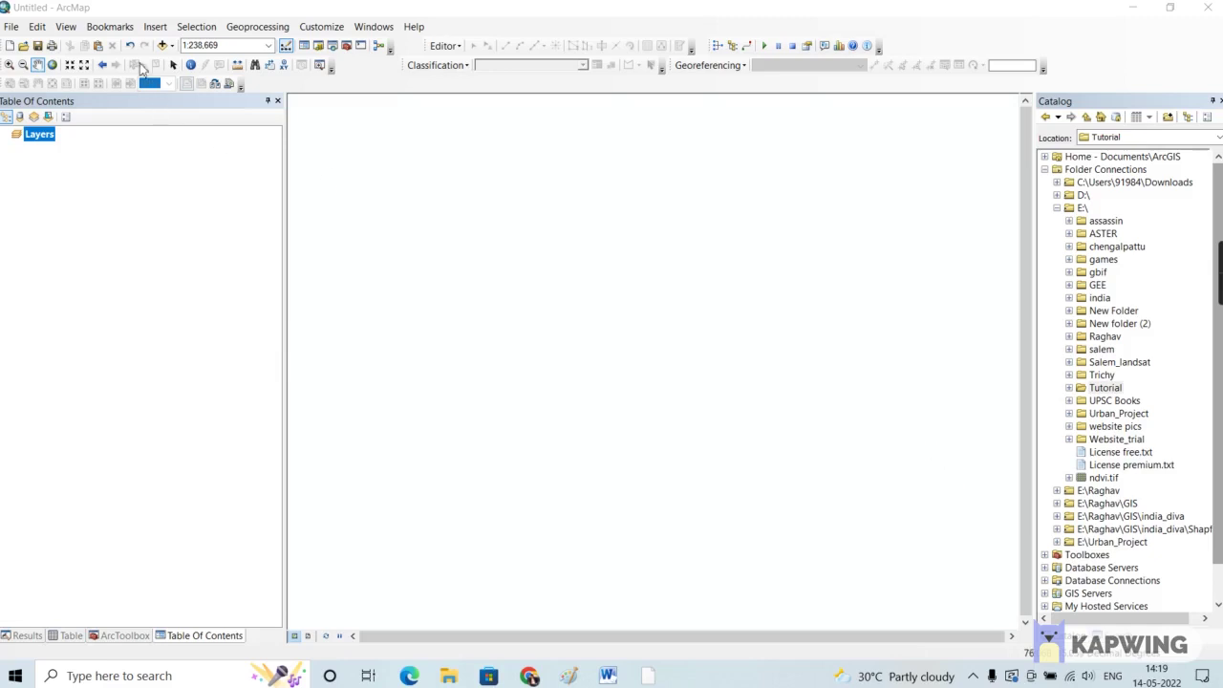
Add the topo.tif toposheet from the Tutorial folder to the map as a raster layer
left_click(164, 46)
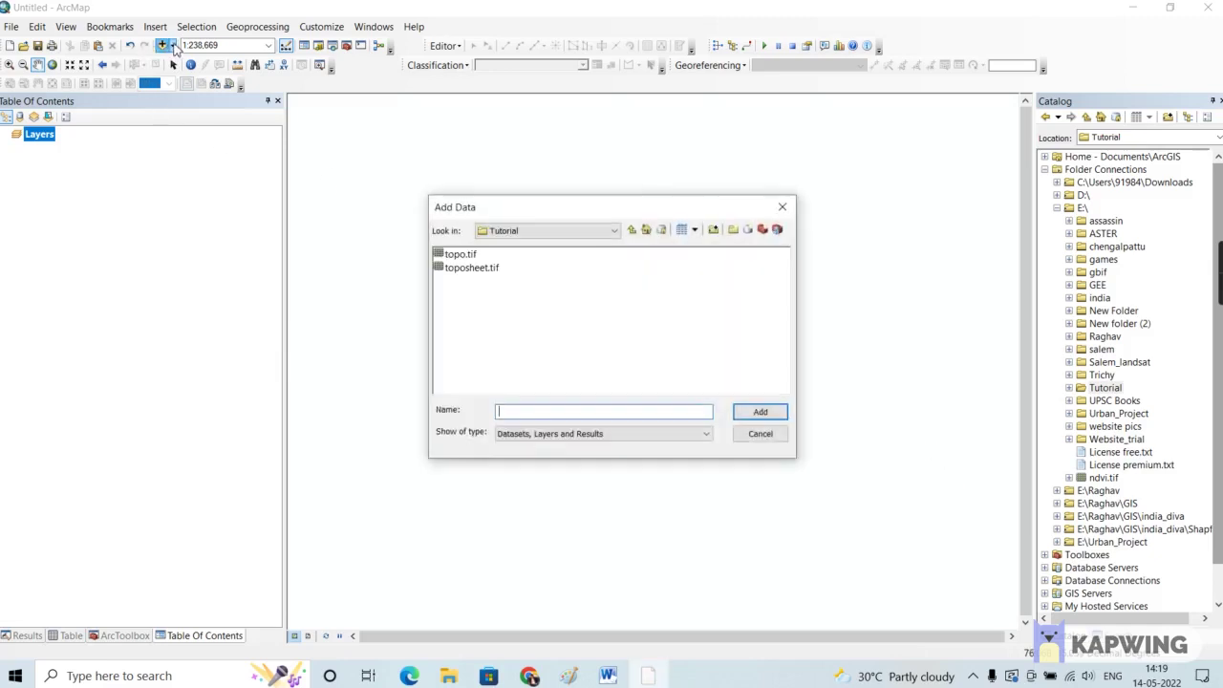
left_click(456, 254)
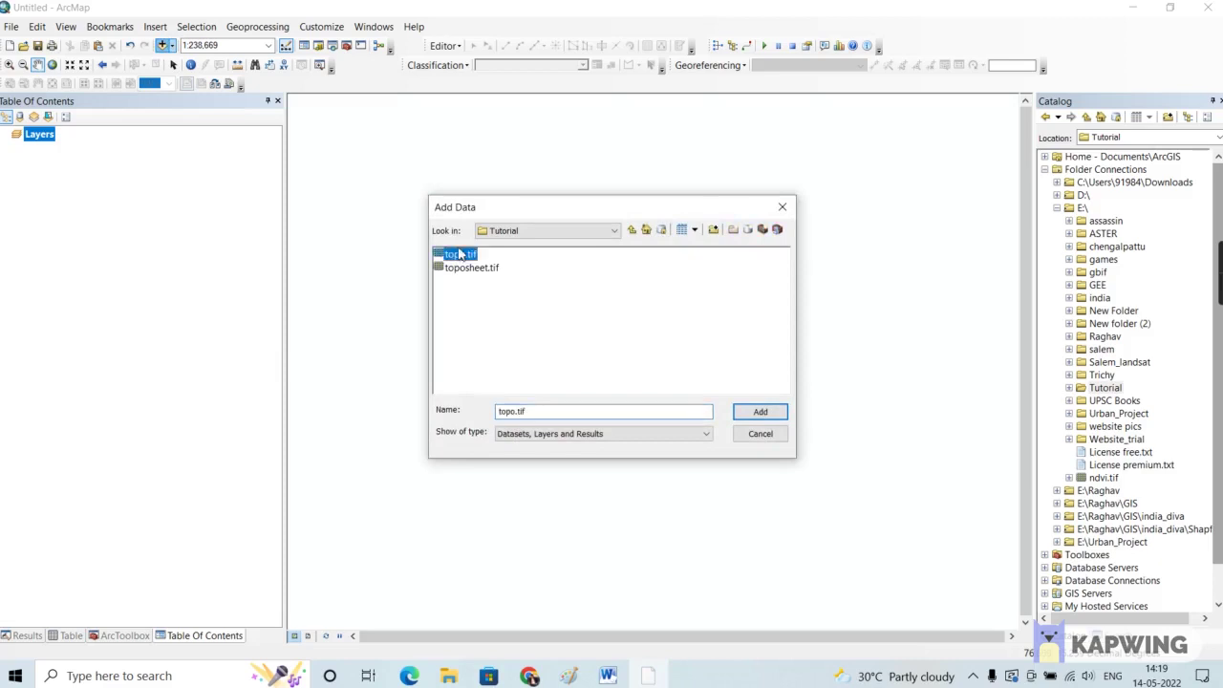
left_click(760, 412)
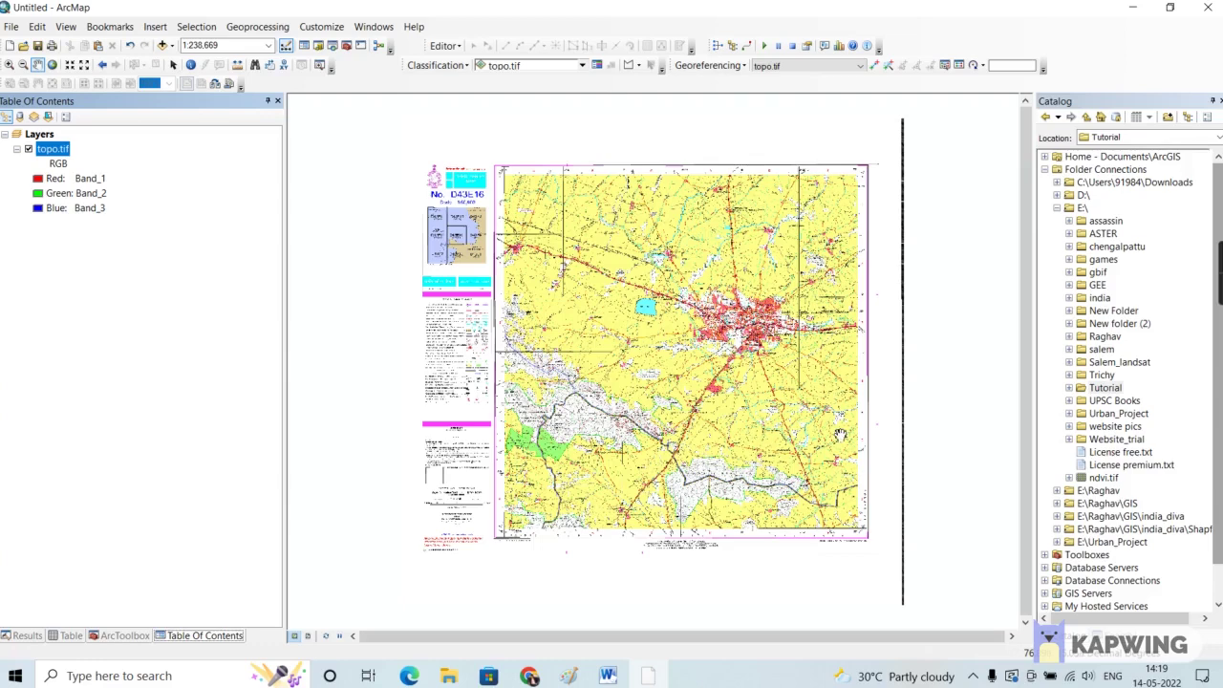
Zoom in with a box around Bellary town and the lake to its west
left_click(8, 64)
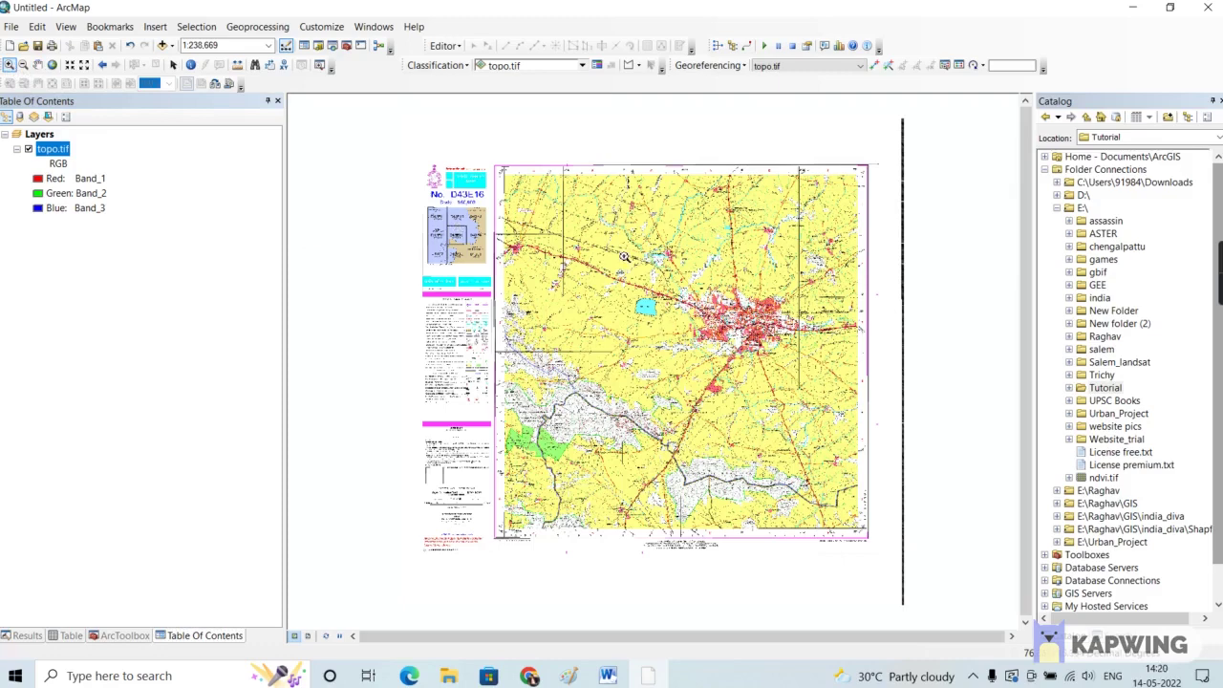
left_click_drag(623, 256, 866, 446)
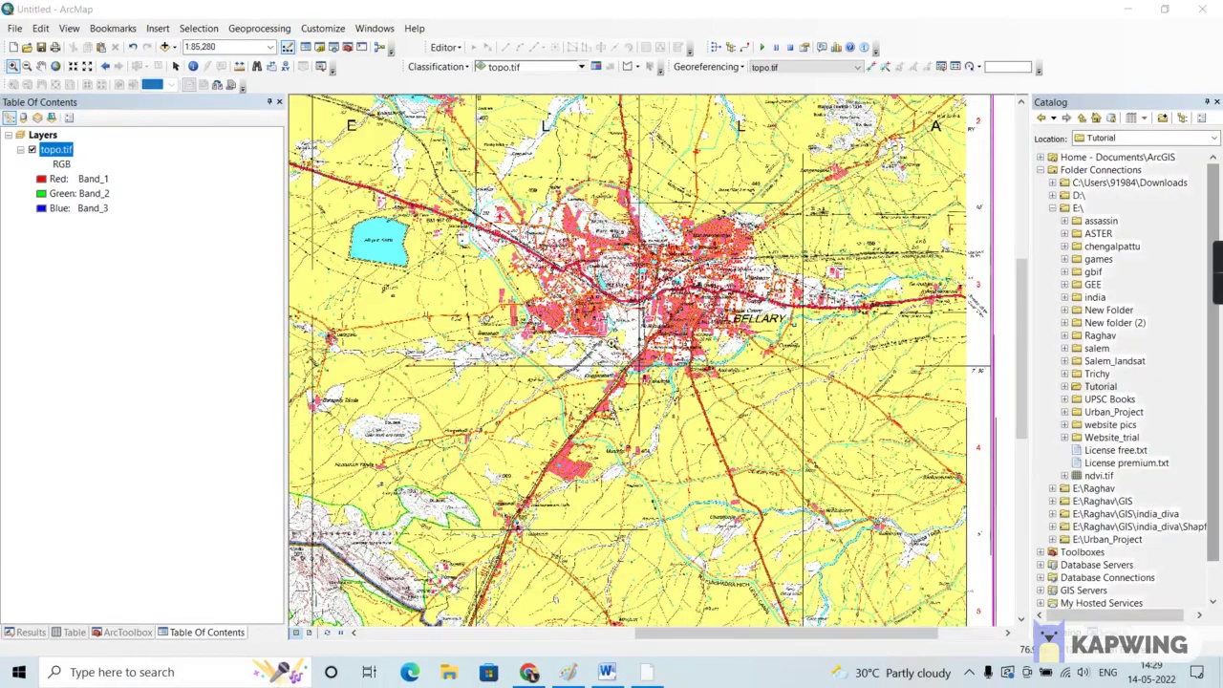
Search Google for 'utm zone finder' and open MangoMap's 'What UTM Zone am I in?' page
left_click(528, 672)
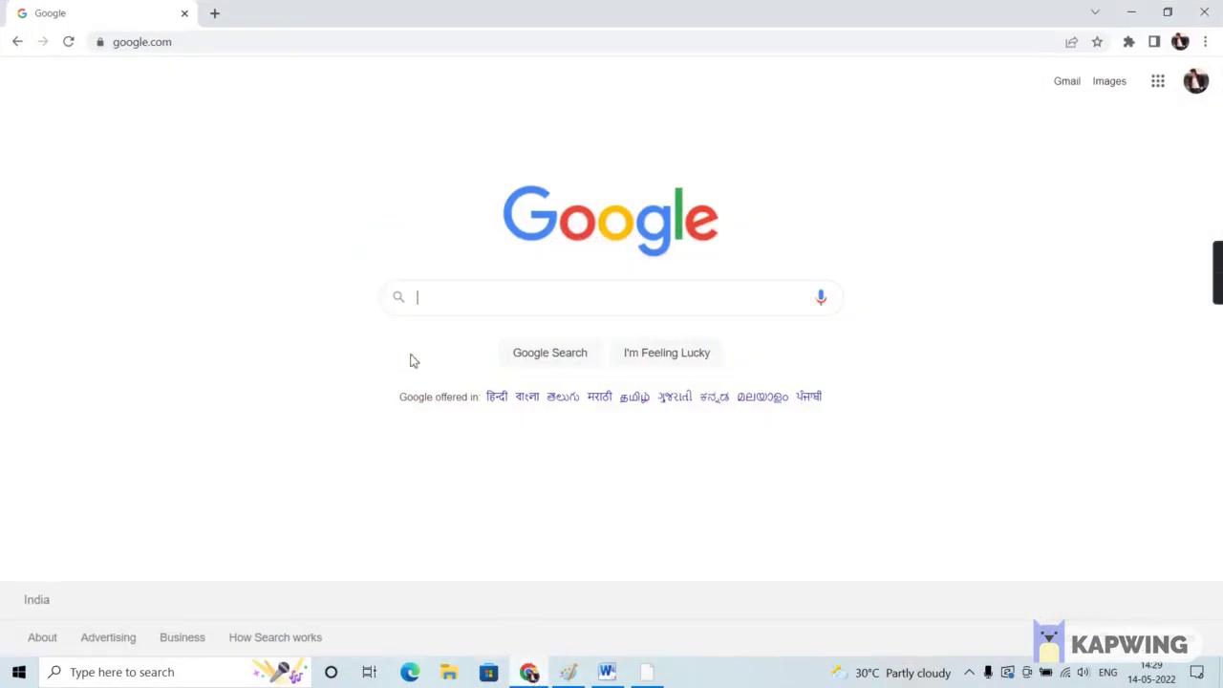
type("u")
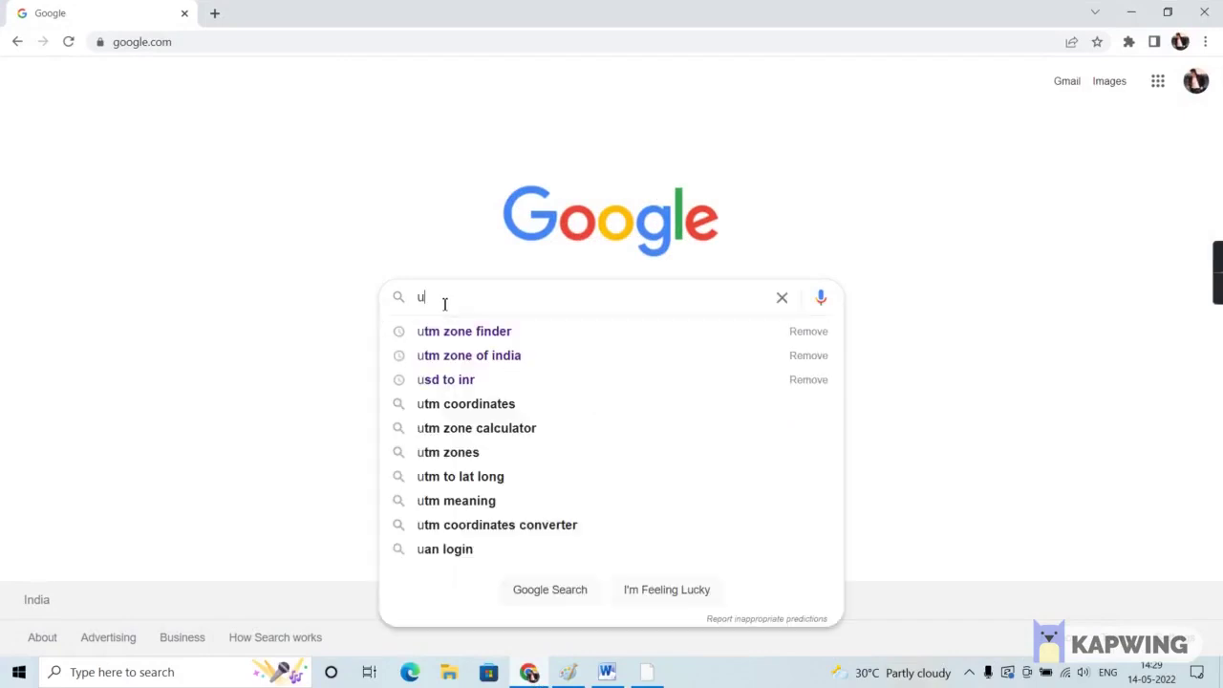
type("tm z")
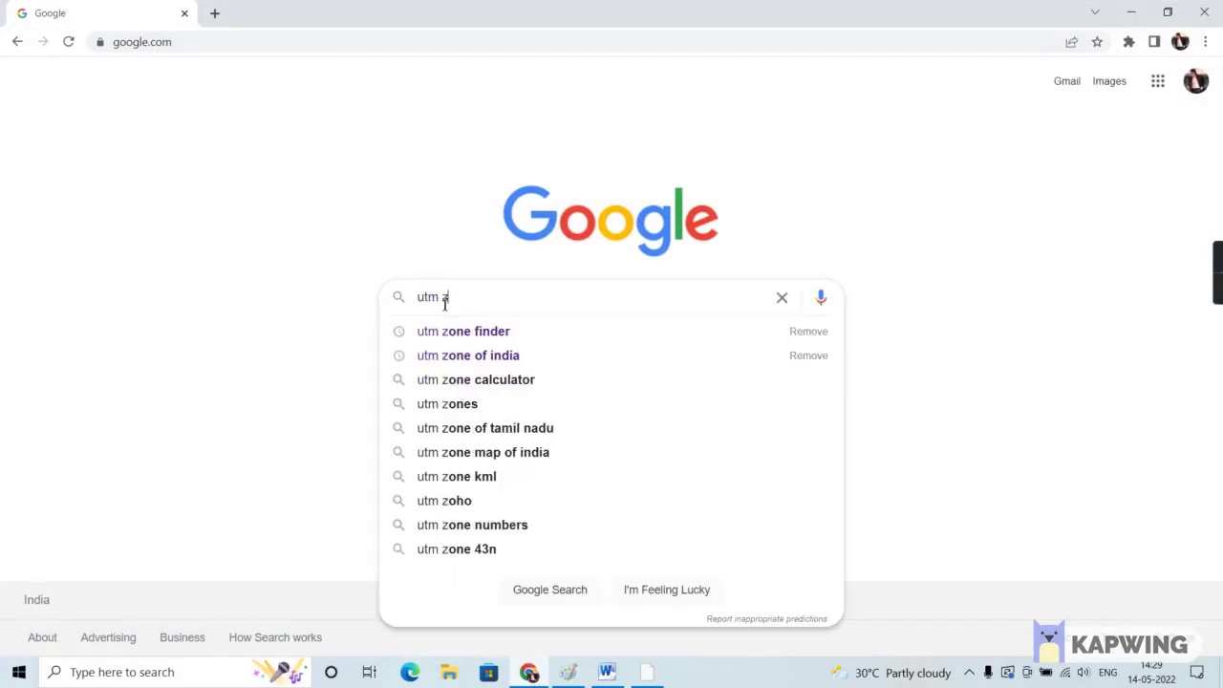
type("one ")
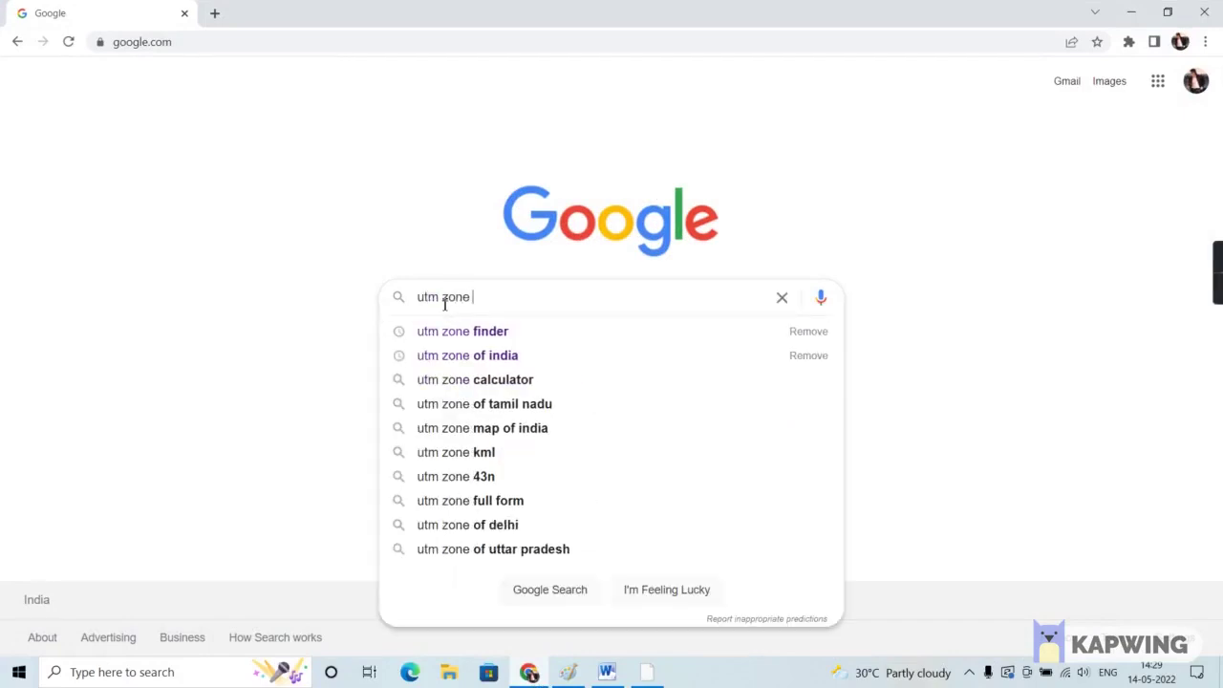
type("find")
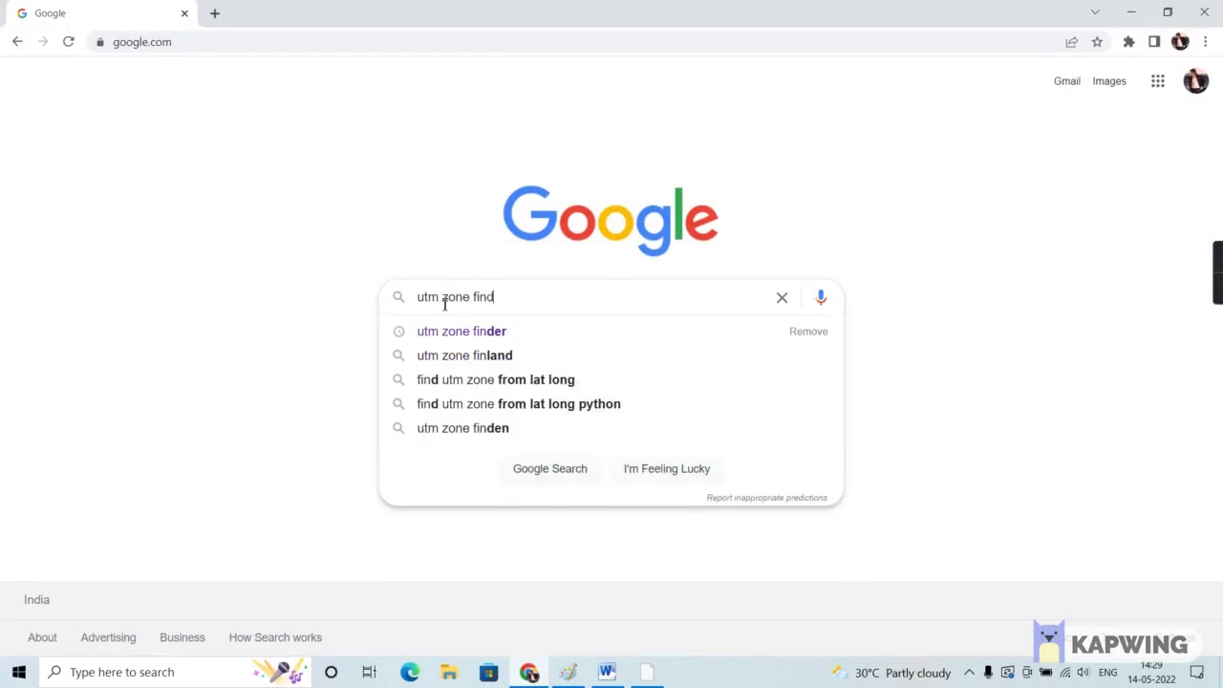
type("er")
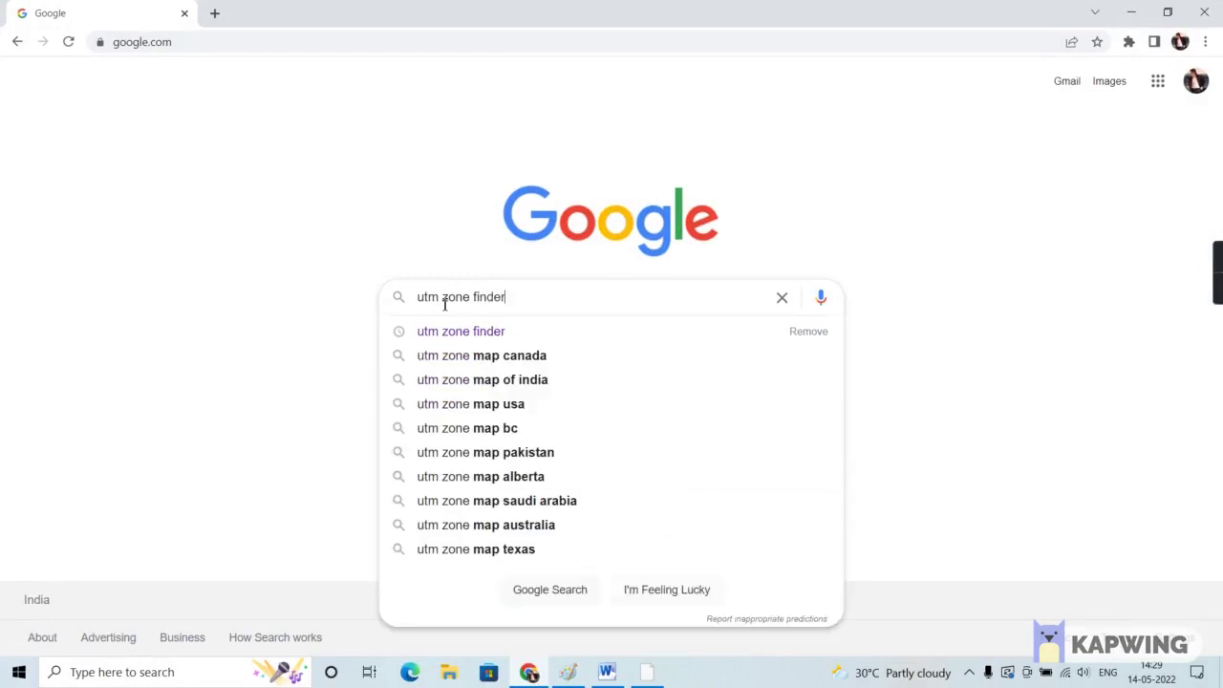
key("Return")
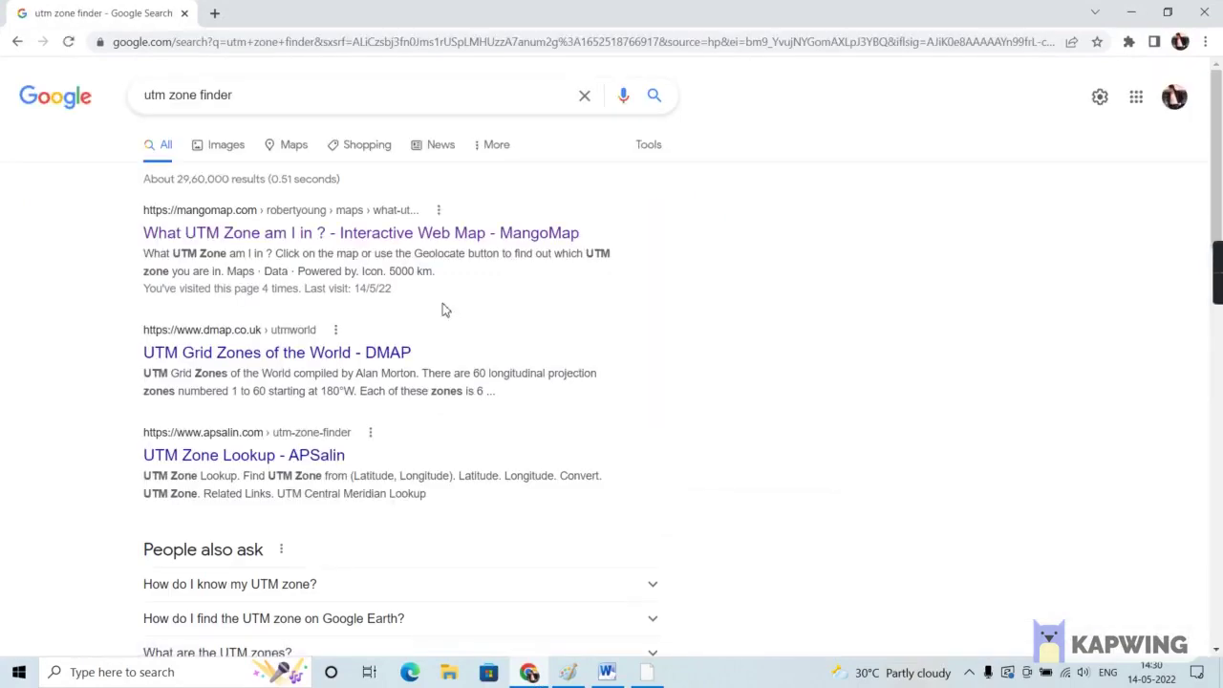
left_click(299, 242)
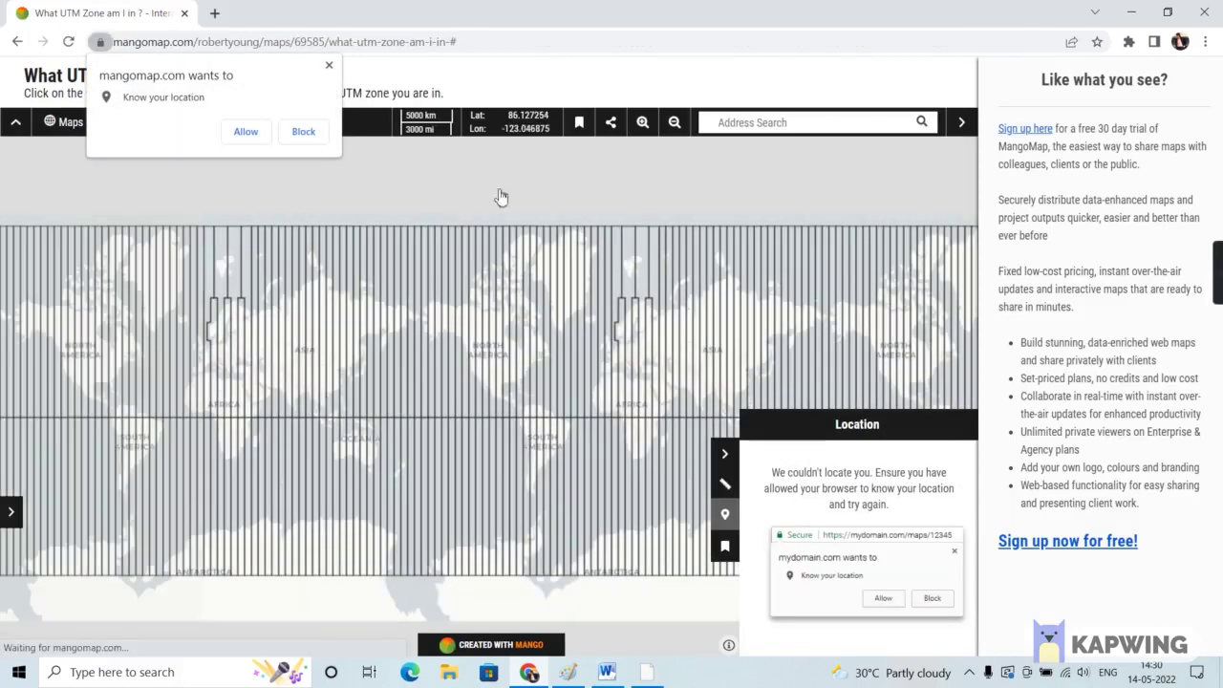
Search MangoMap for 'bellary', jump to Ballari, and zoom out to read zone 43N
left_click(782, 124)
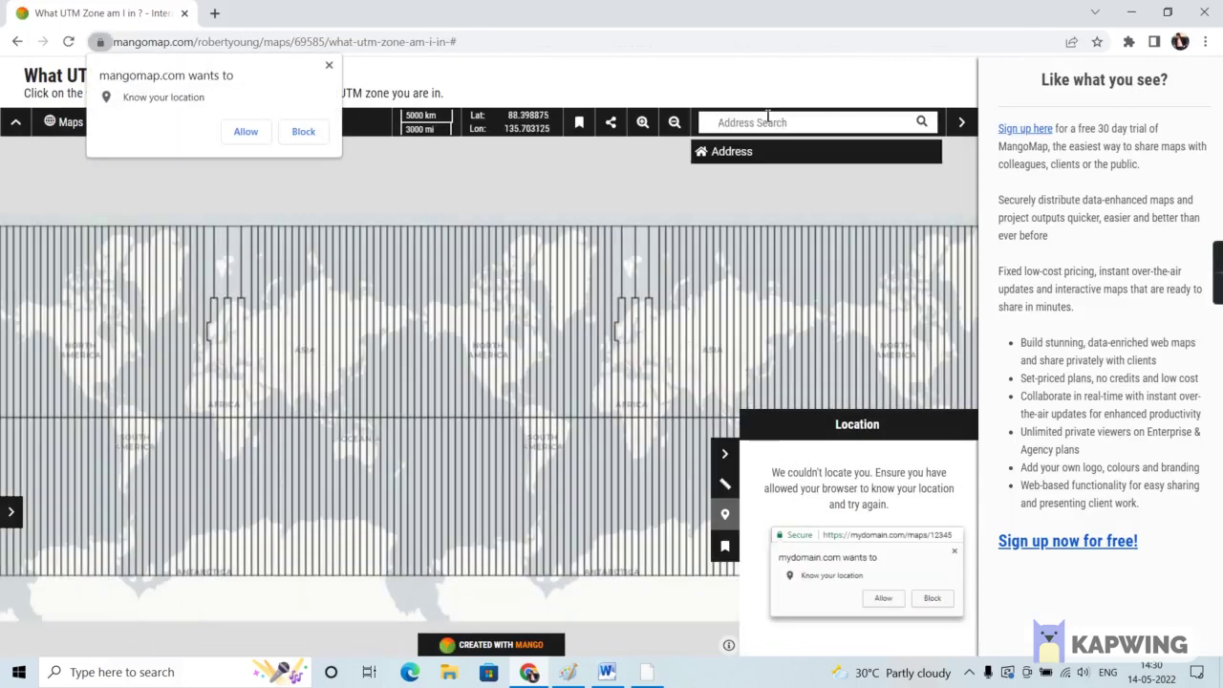
type("be")
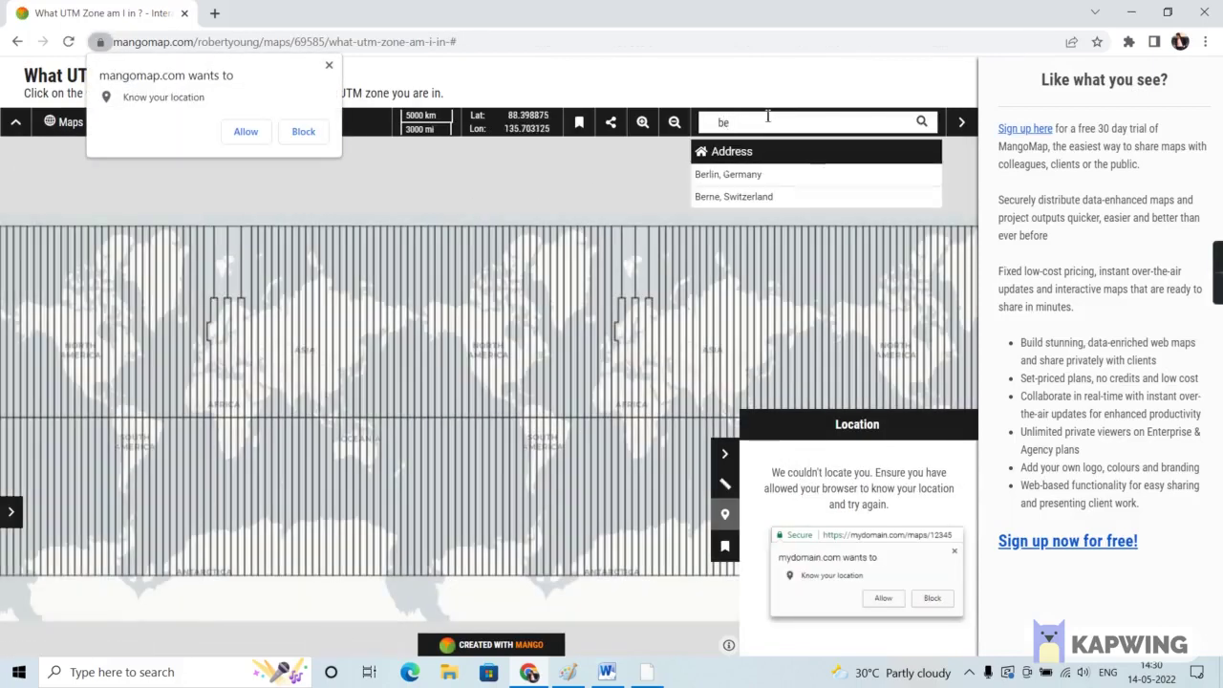
type("llary")
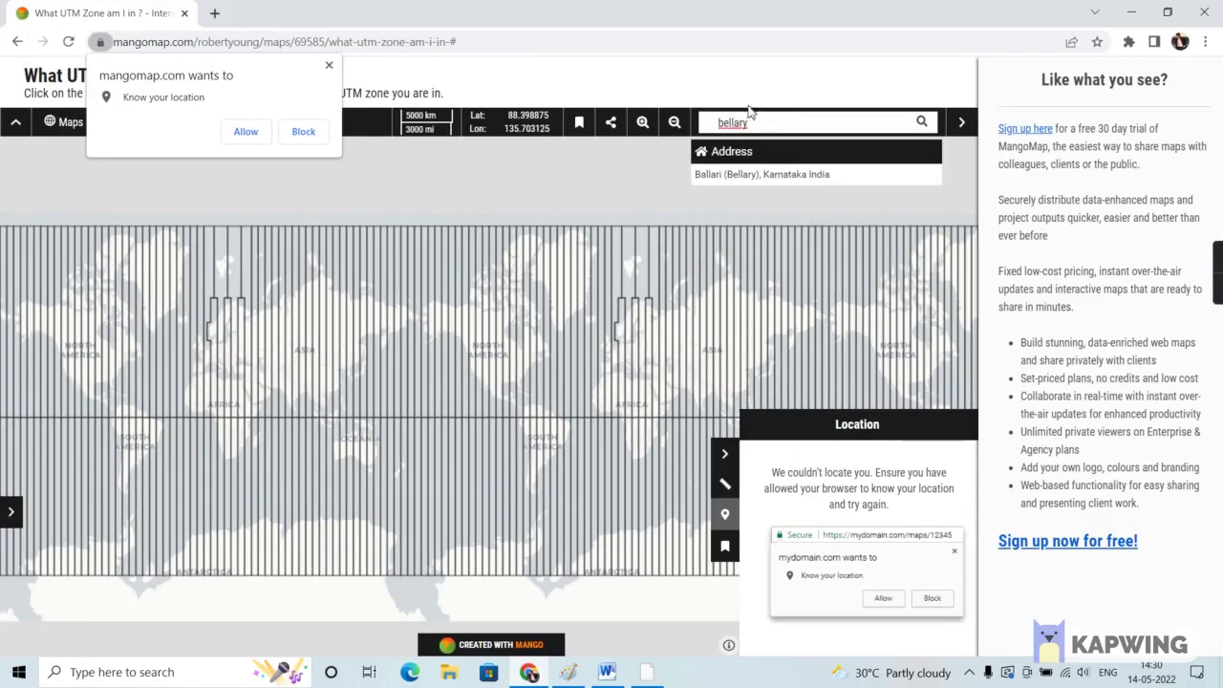
left_click(762, 176)
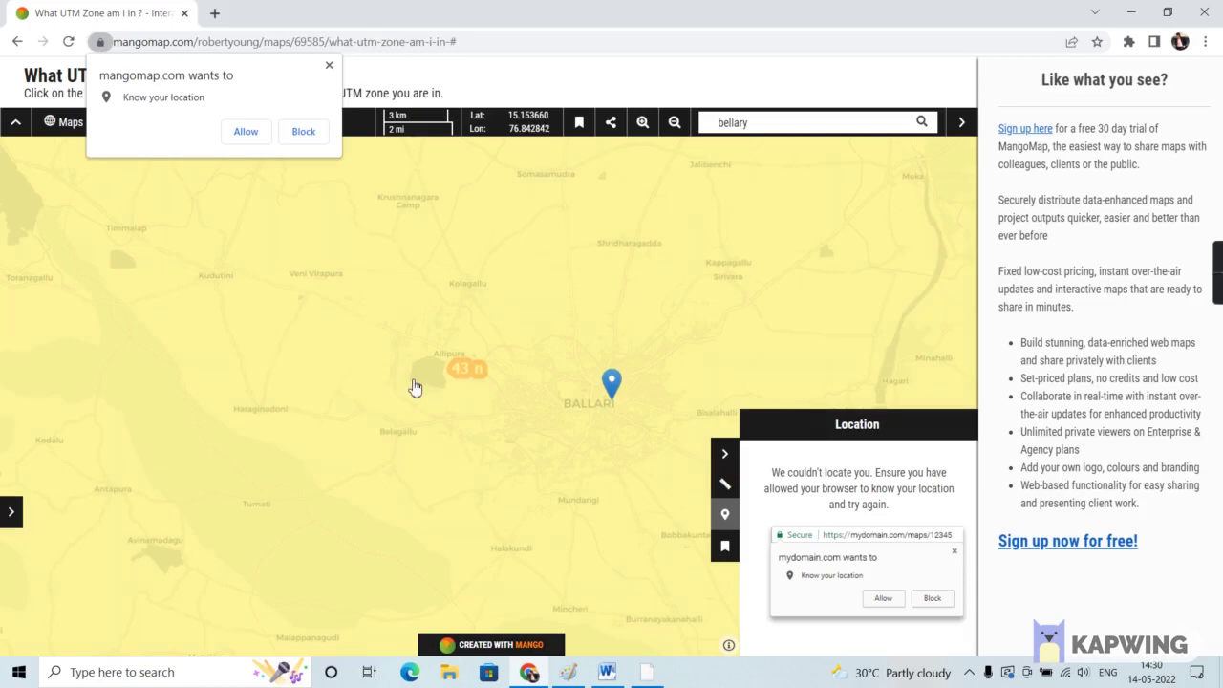
scroll(414, 387, "down", 4)
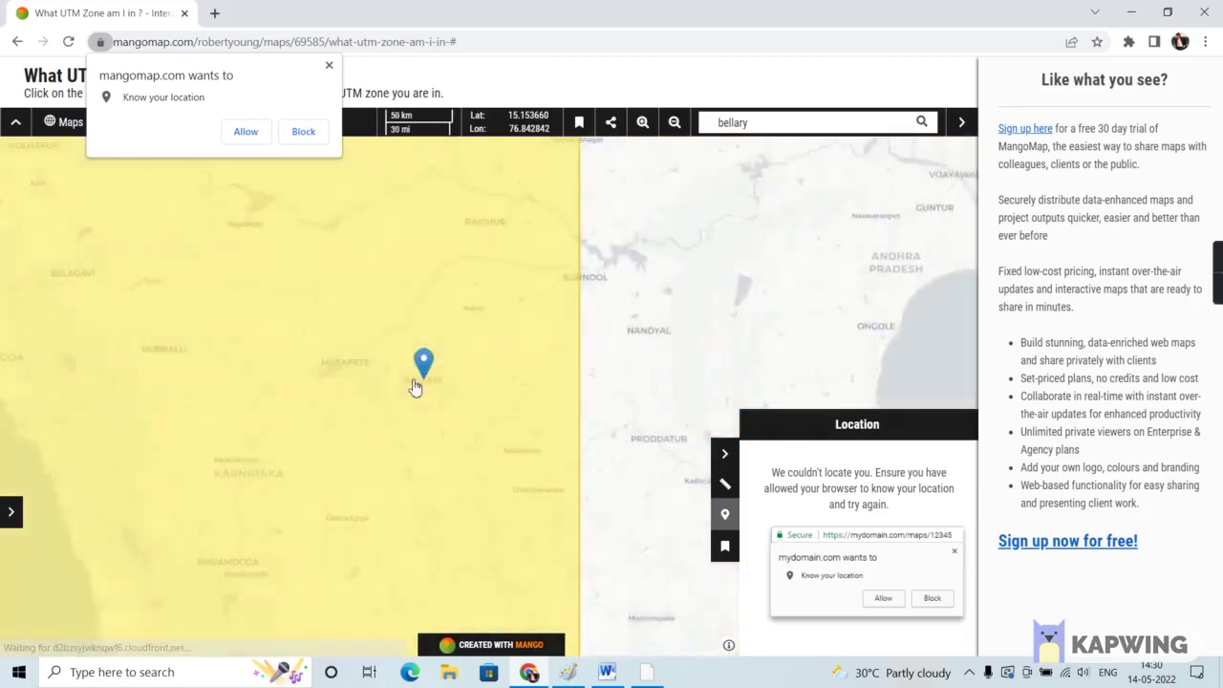
scroll(415, 386, "down", 3)
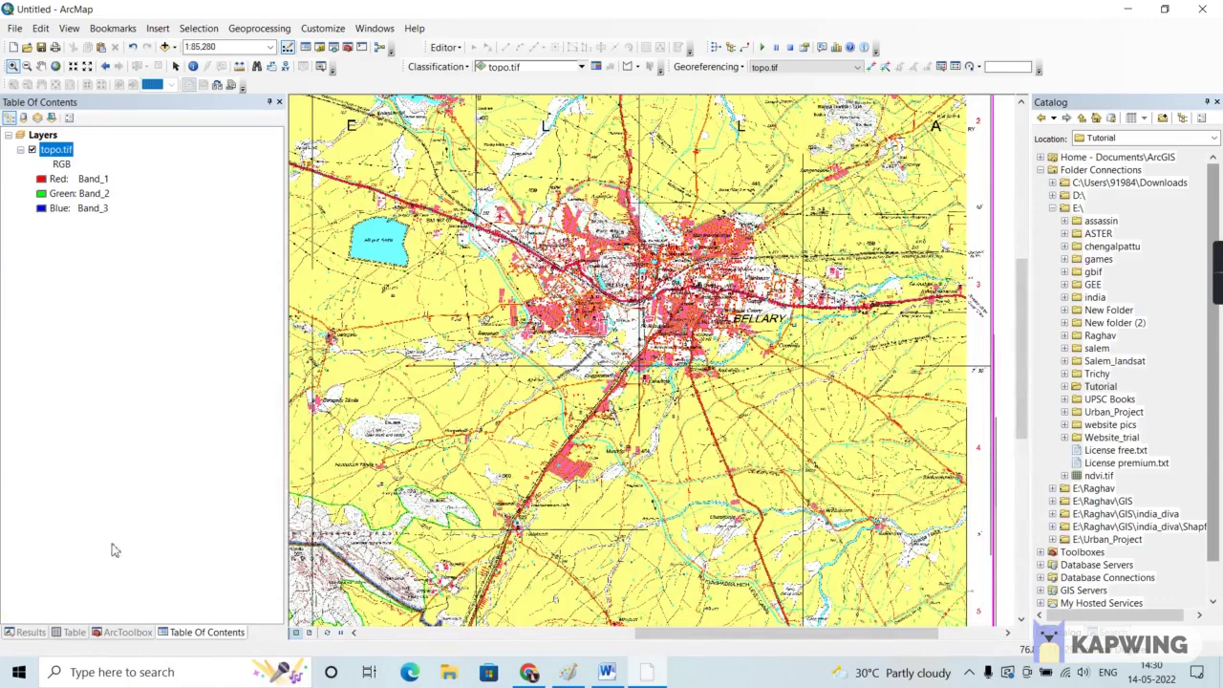
Open Project Raster from ArcToolbox's Data Management > Projections and Transformations > Raster toolset
left_click(125, 633)
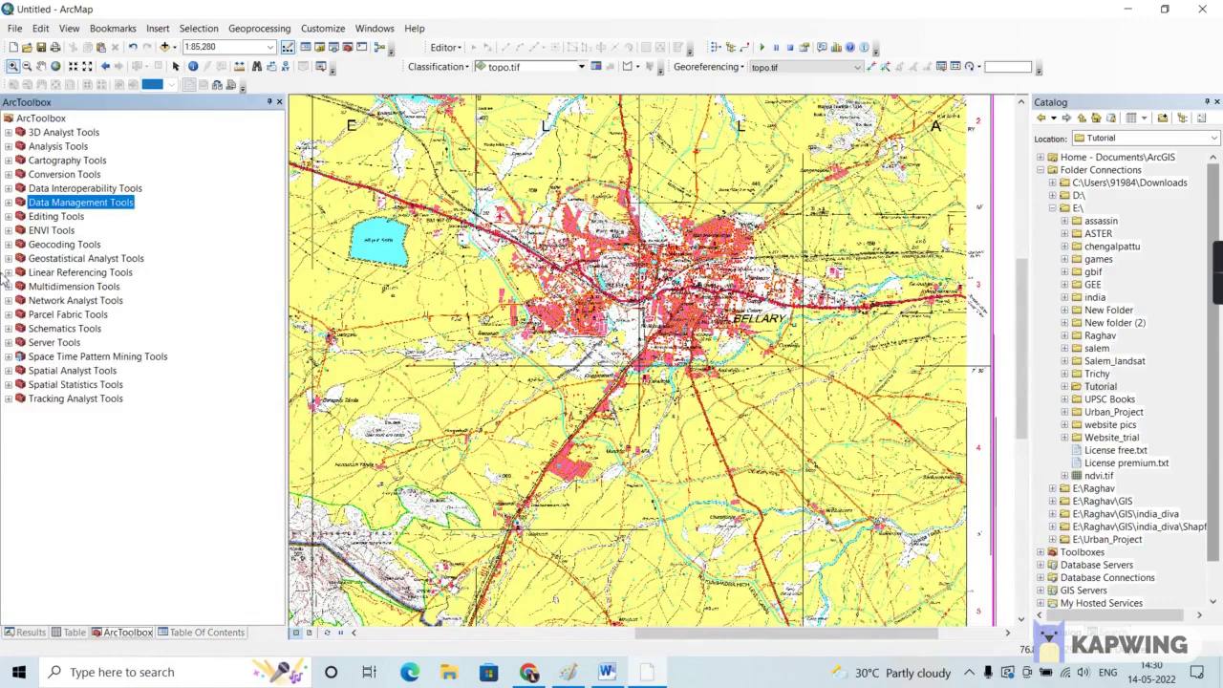
left_click(8, 204)
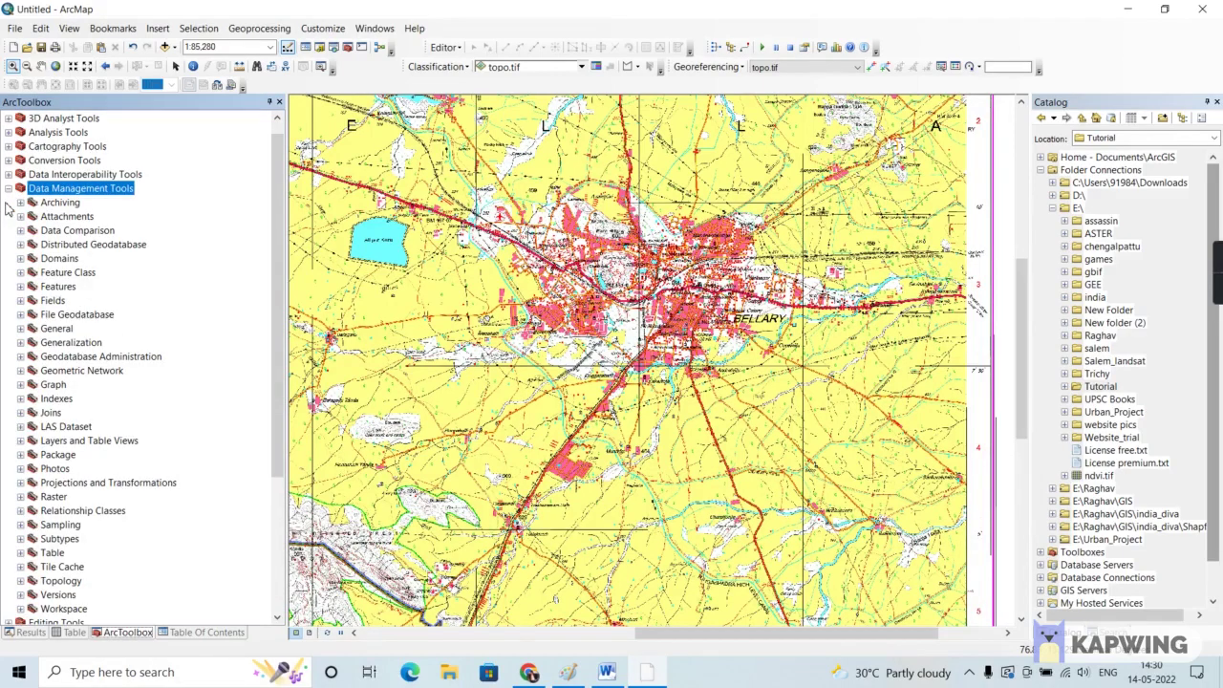
scroll(159, 319, "down", 1)
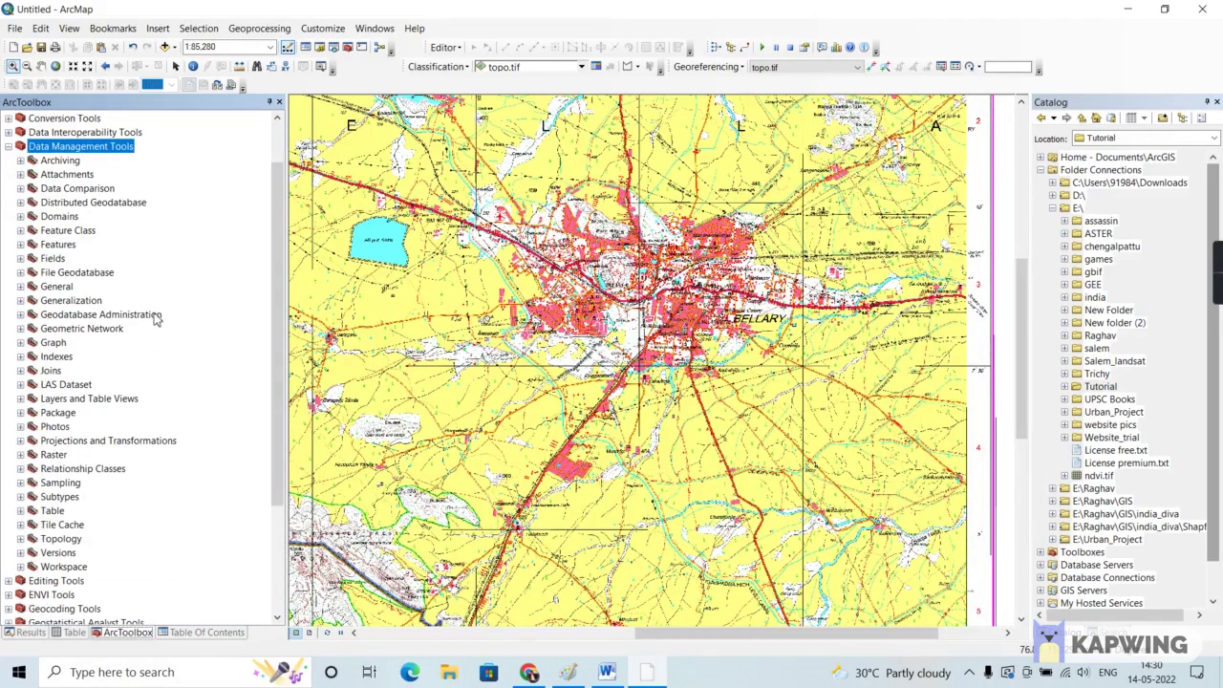
left_click(20, 440)
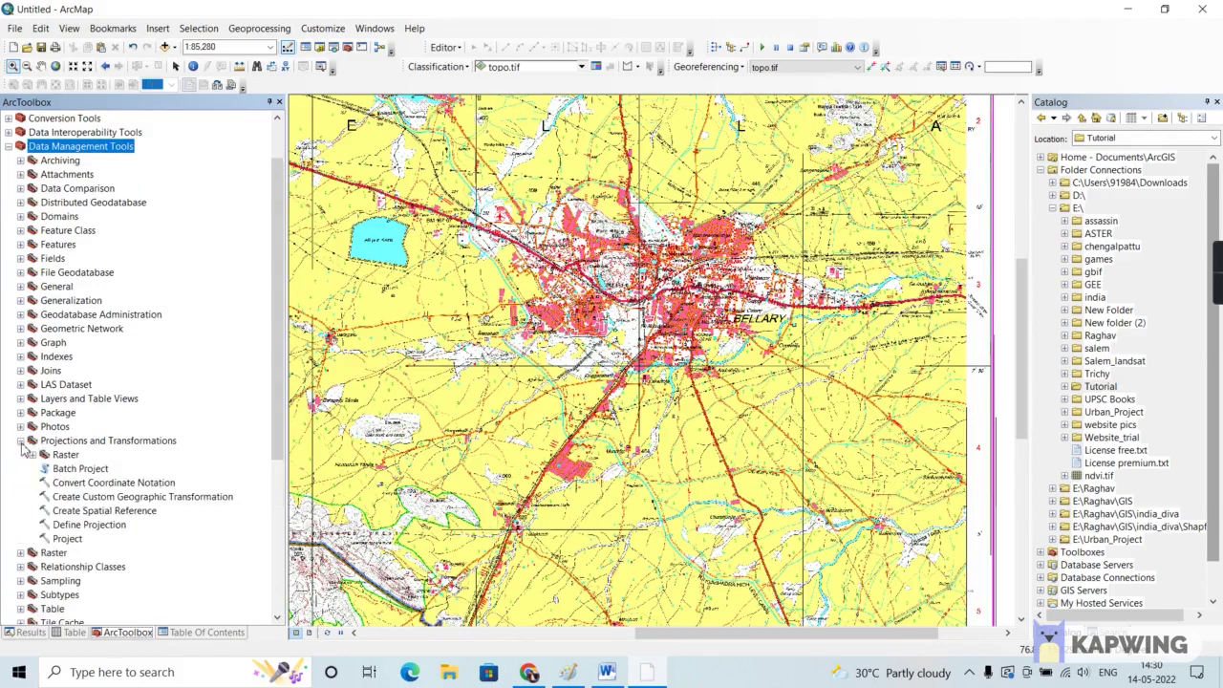
left_click(32, 455)
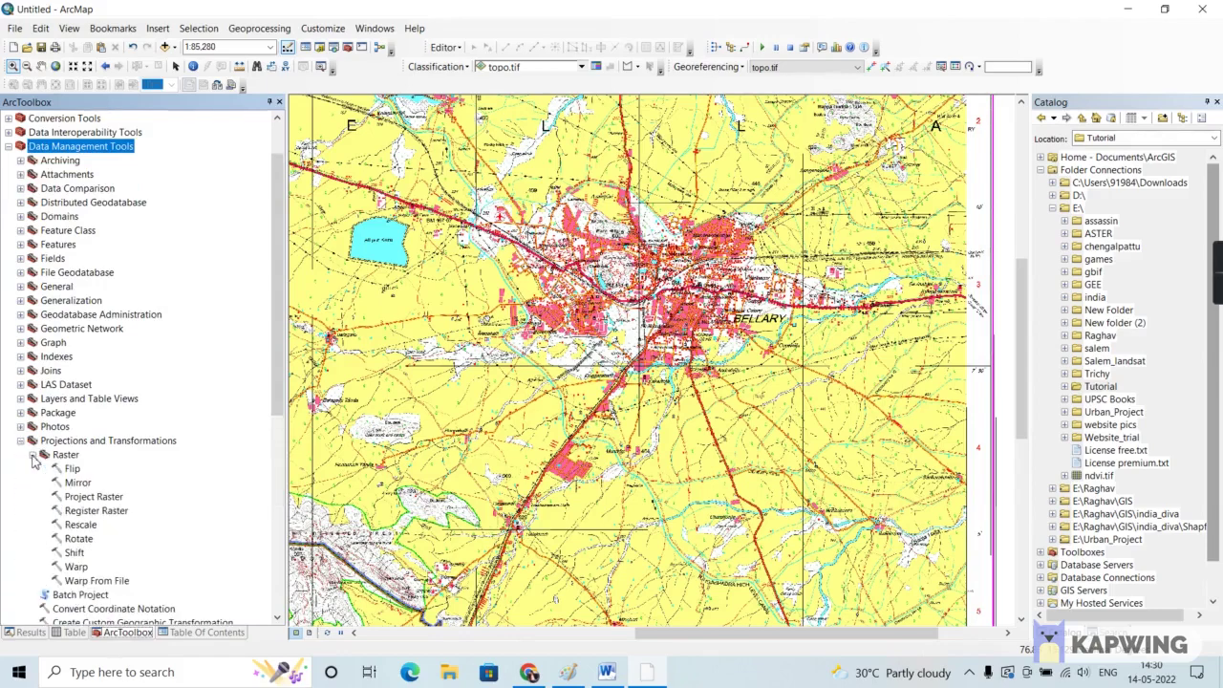
double_click(91, 497)
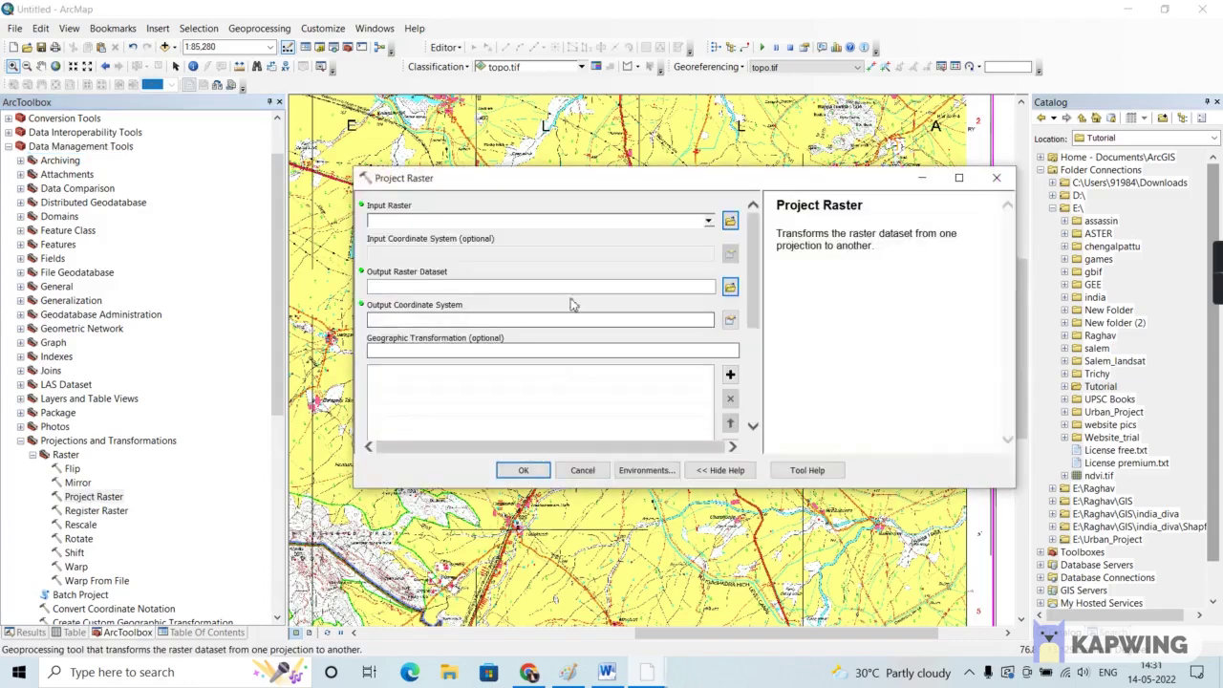
Set topo.tif as input and E:\Tutorial\topopcs.tif as output, then open the coordinate system properties
left_click(709, 222)
left_click(423, 236)
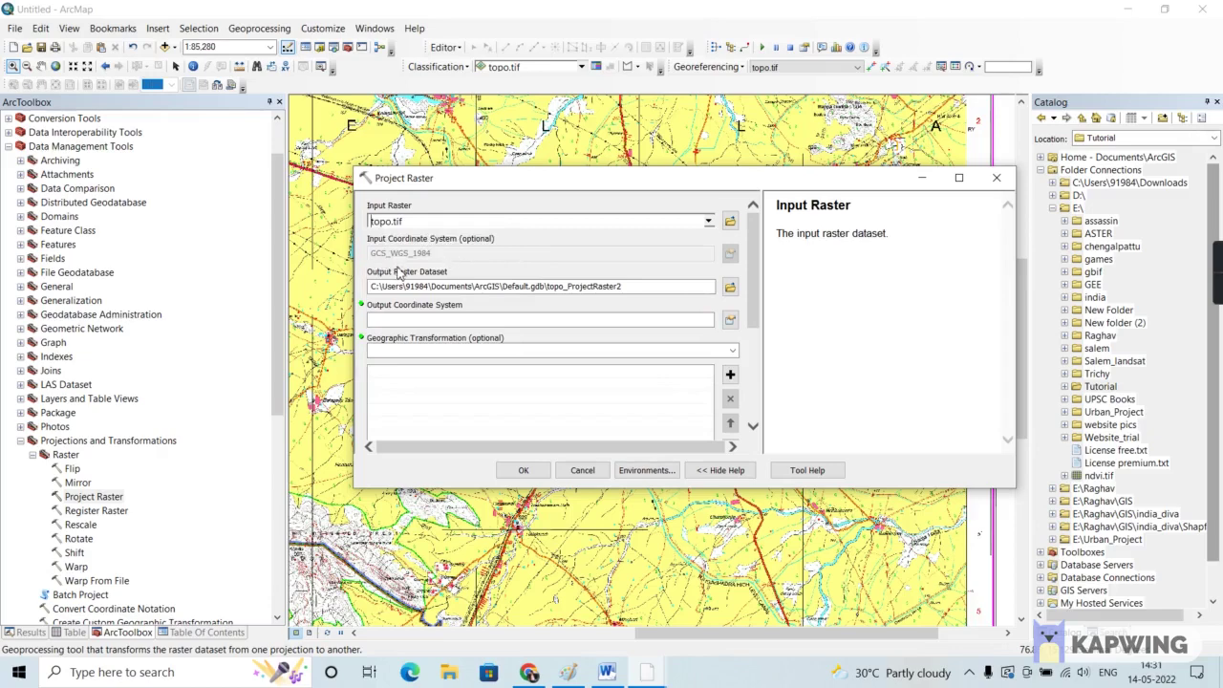
left_click(728, 289)
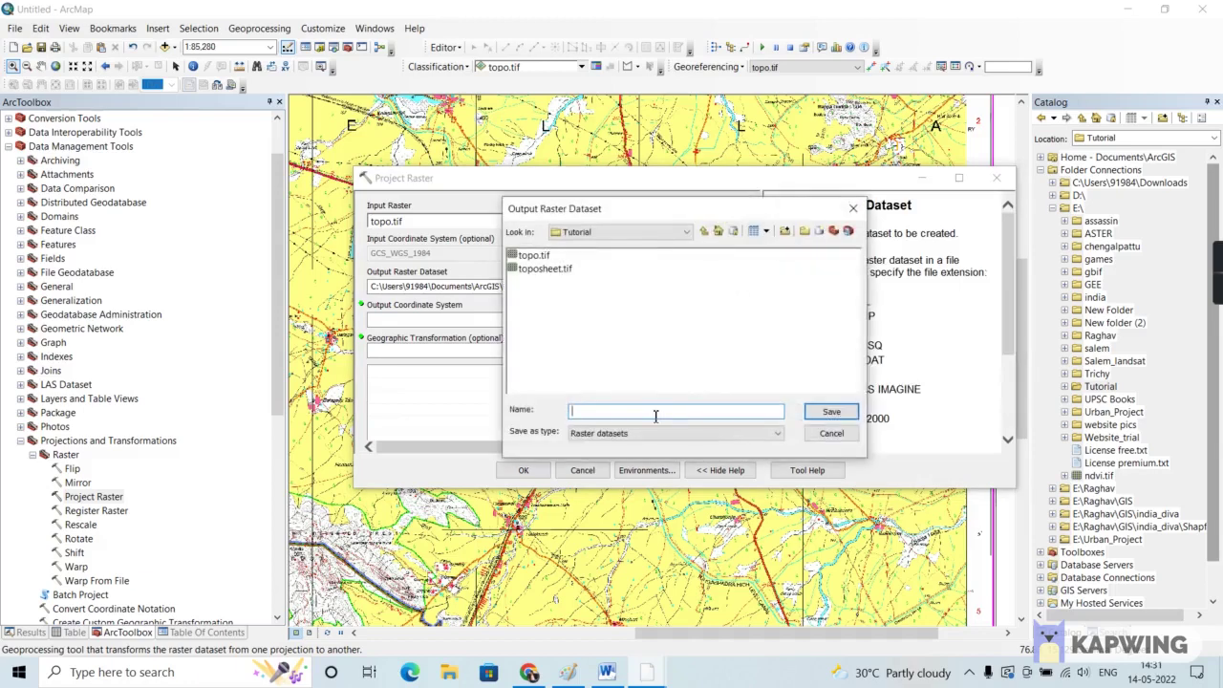
type("topopcs.tif")
left_click(835, 417)
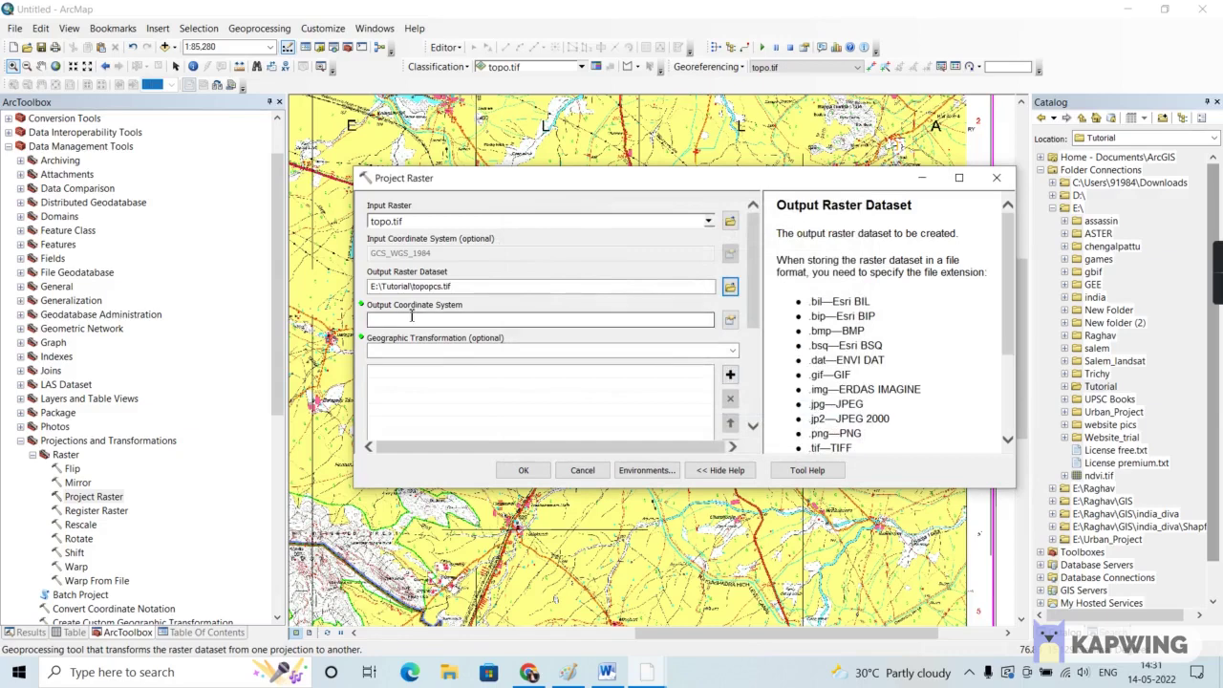
left_click(729, 323)
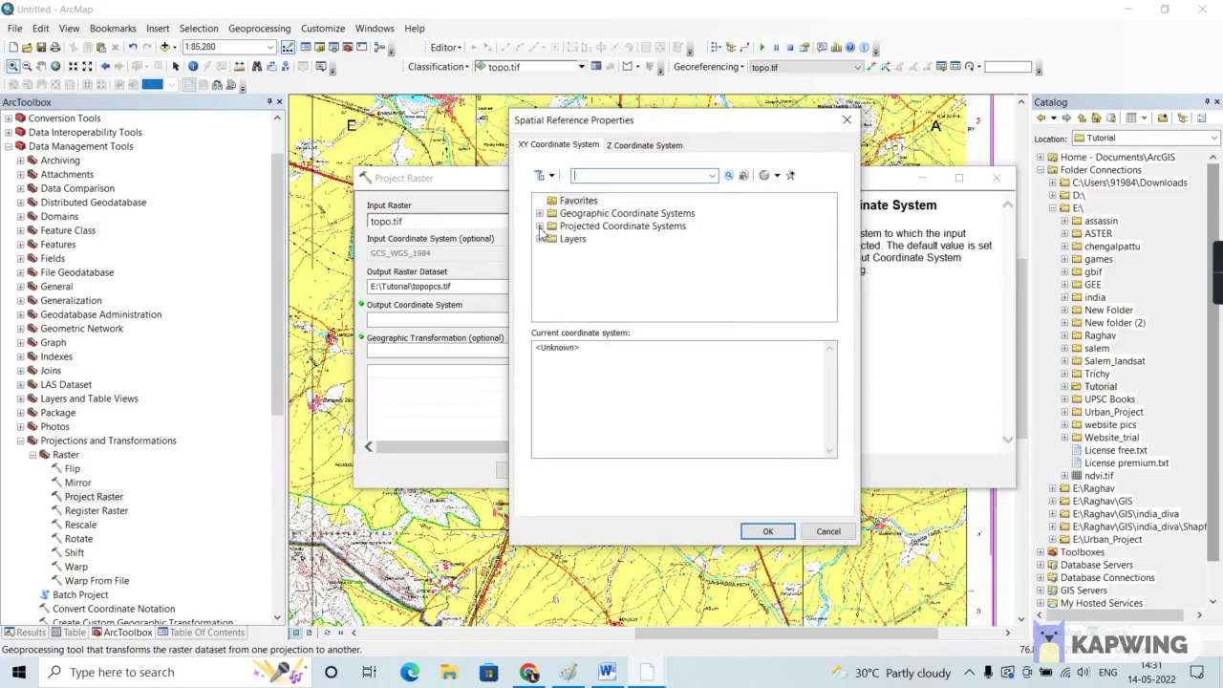
Choose Projected > UTM > WGS 1984 > Northern Hemisphere > WGS 1984 UTM Zone 43N as output system
left_click(540, 226)
scroll(548, 258, "down", 1)
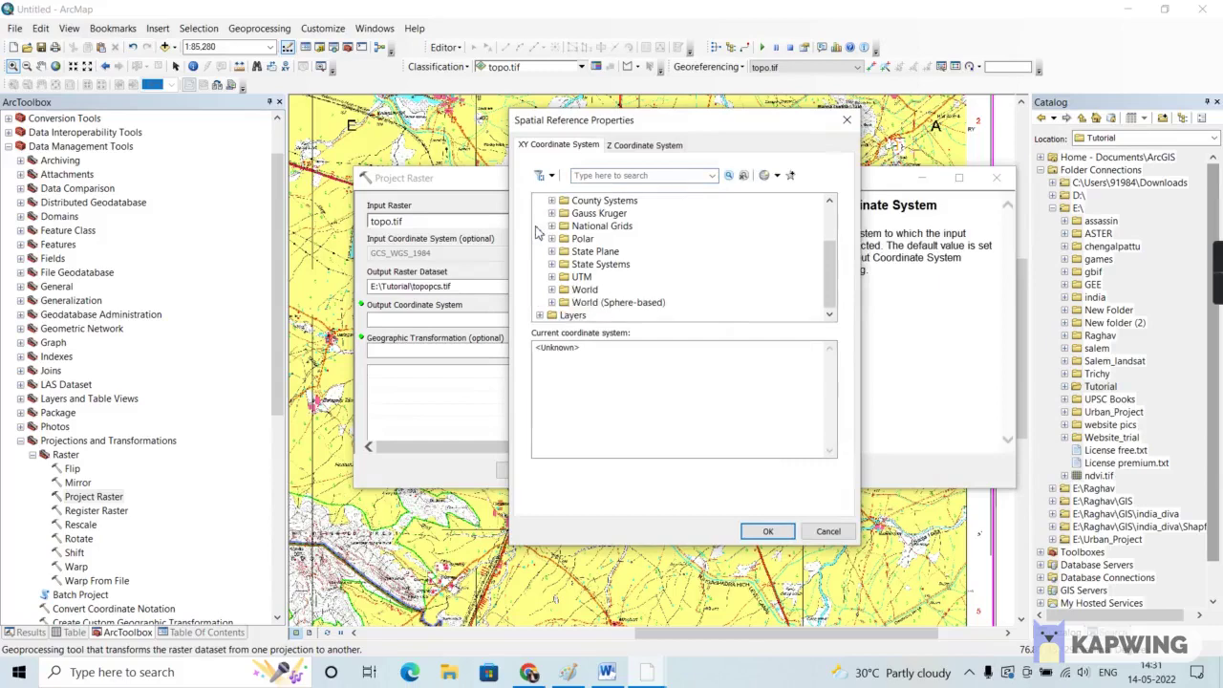
left_click(551, 276)
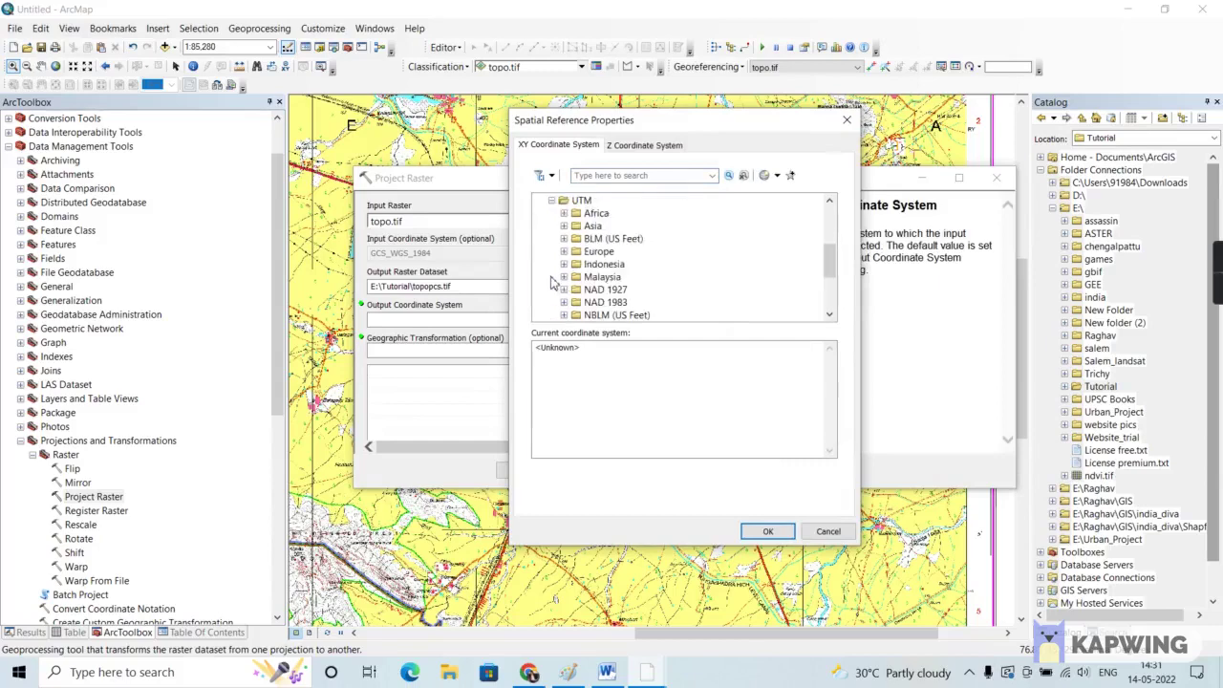
scroll(552, 279, "down", 2)
scroll(551, 279, "down", 1)
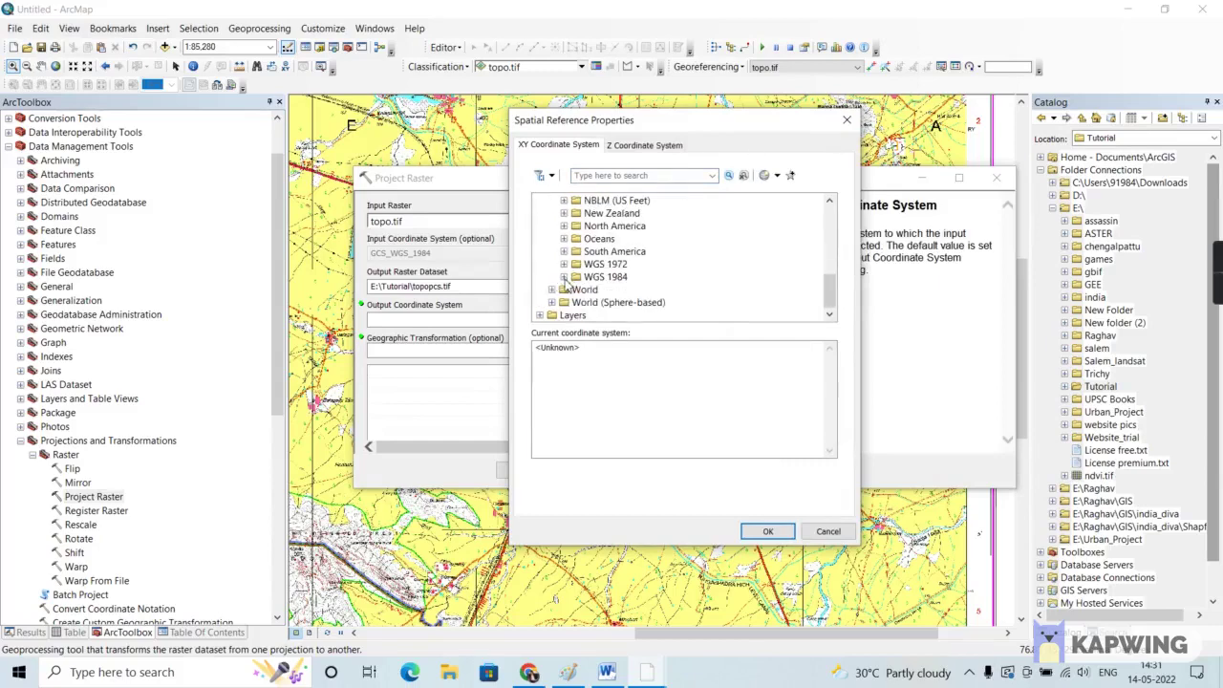
left_click(564, 277)
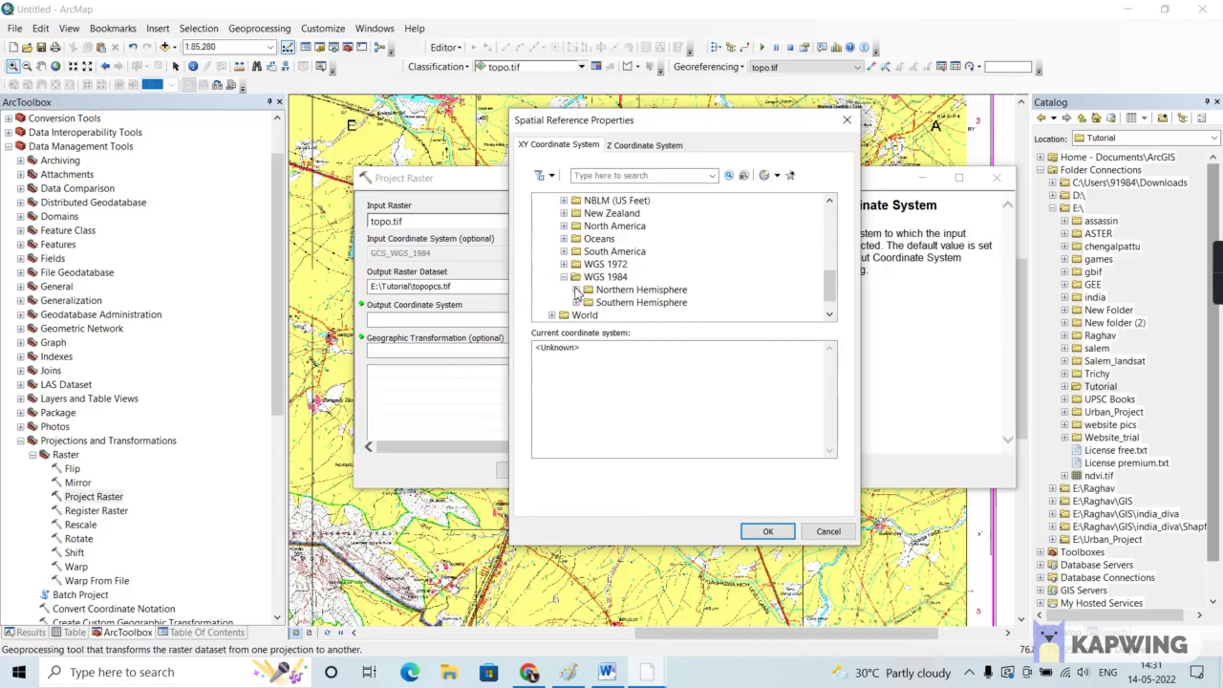
left_click(576, 291)
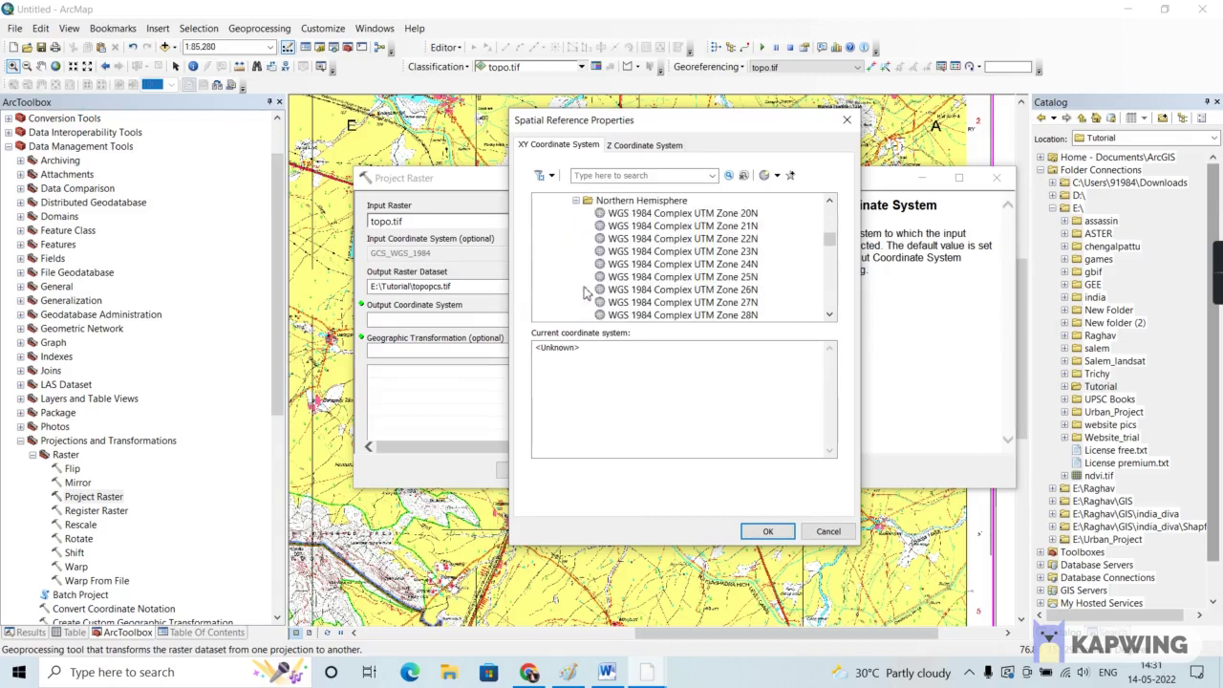
scroll(611, 270, "down", 13)
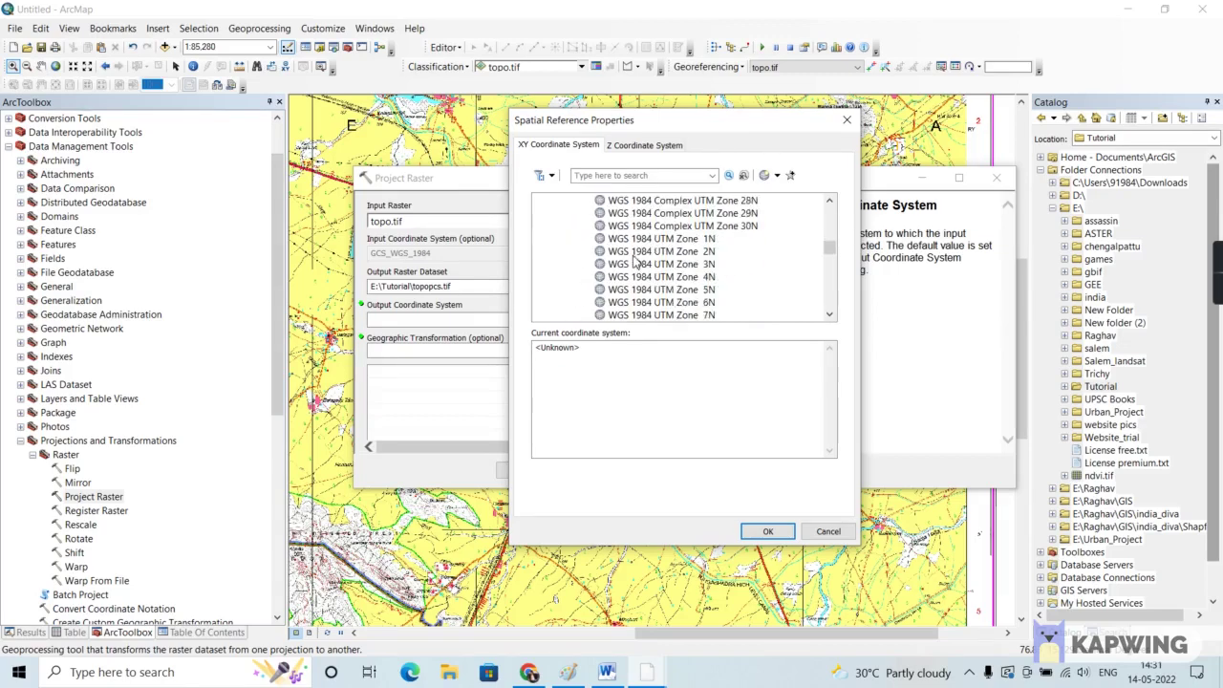
scroll(634, 263, "down", 8)
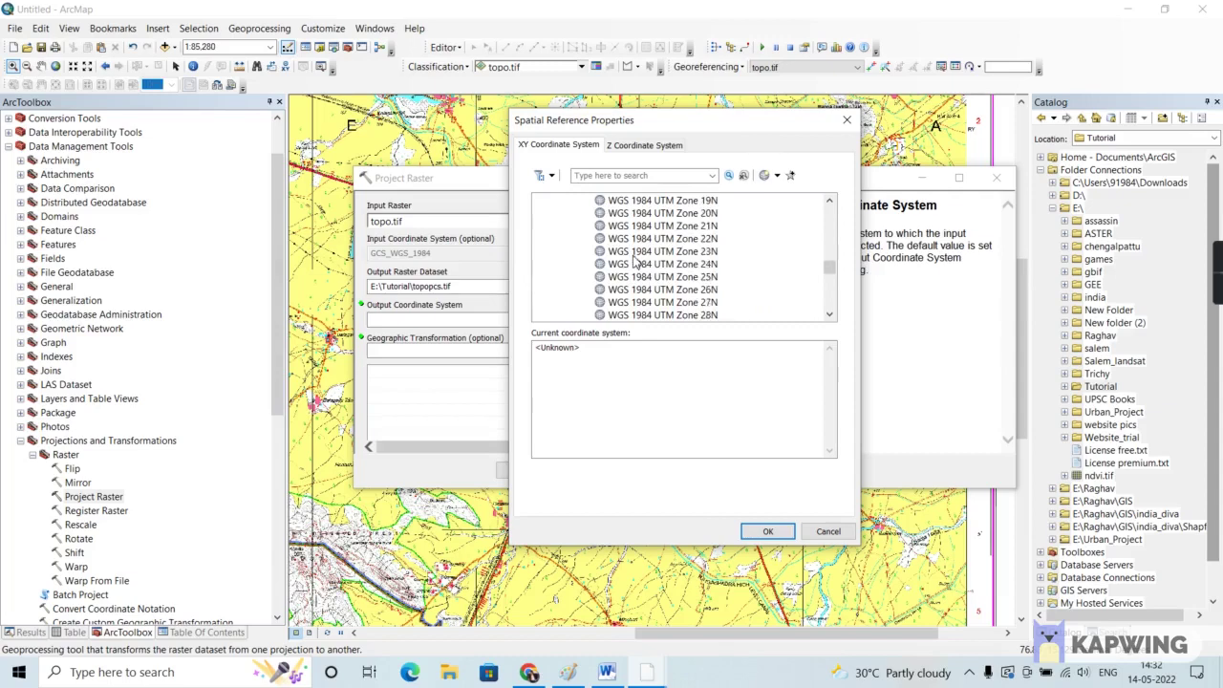
scroll(634, 262, "down", 5)
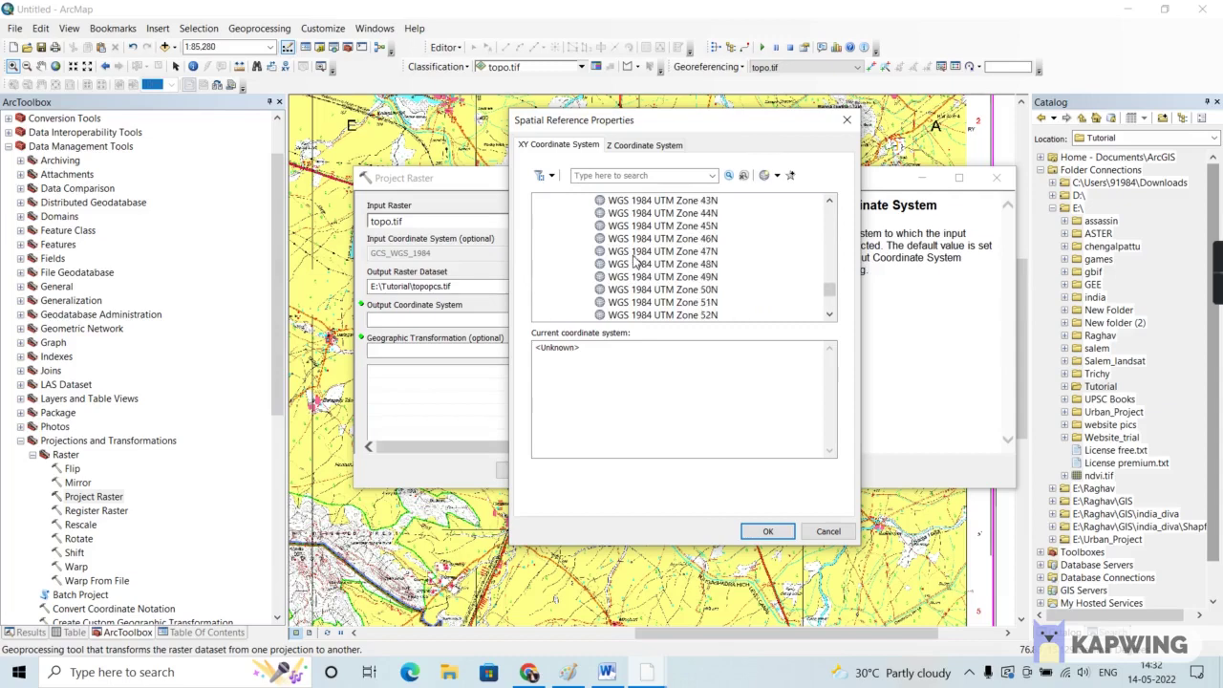
scroll(634, 262, "up", 1)
left_click(682, 278)
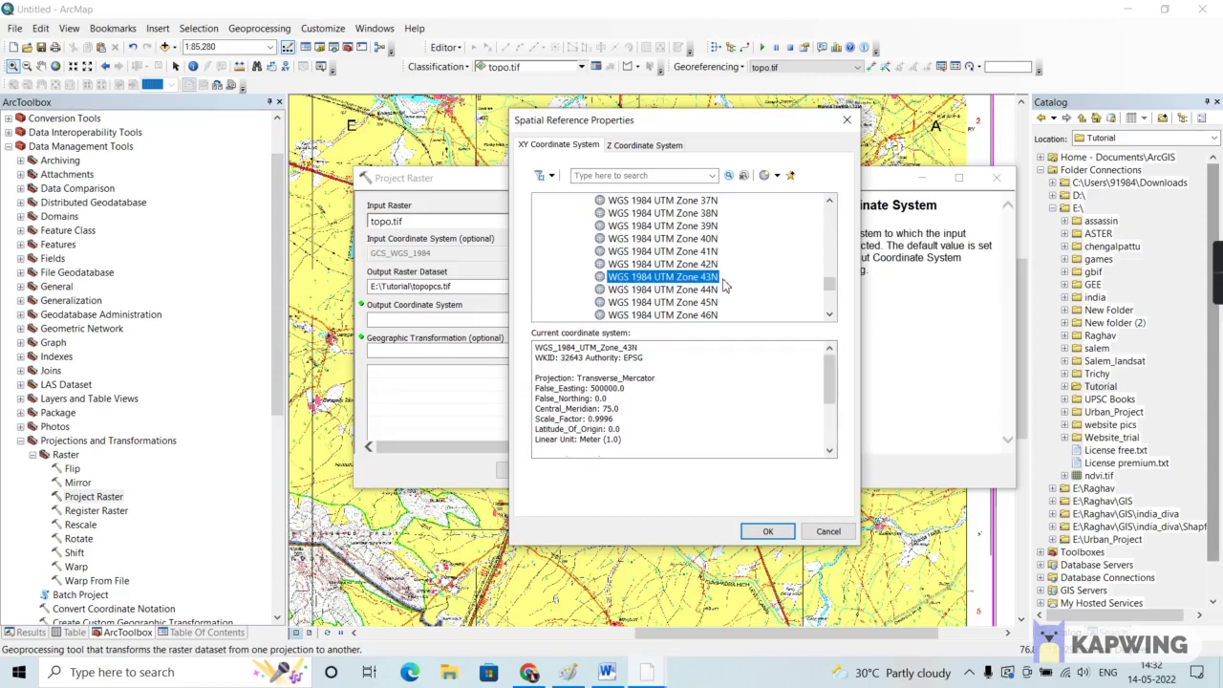
left_click(767, 531)
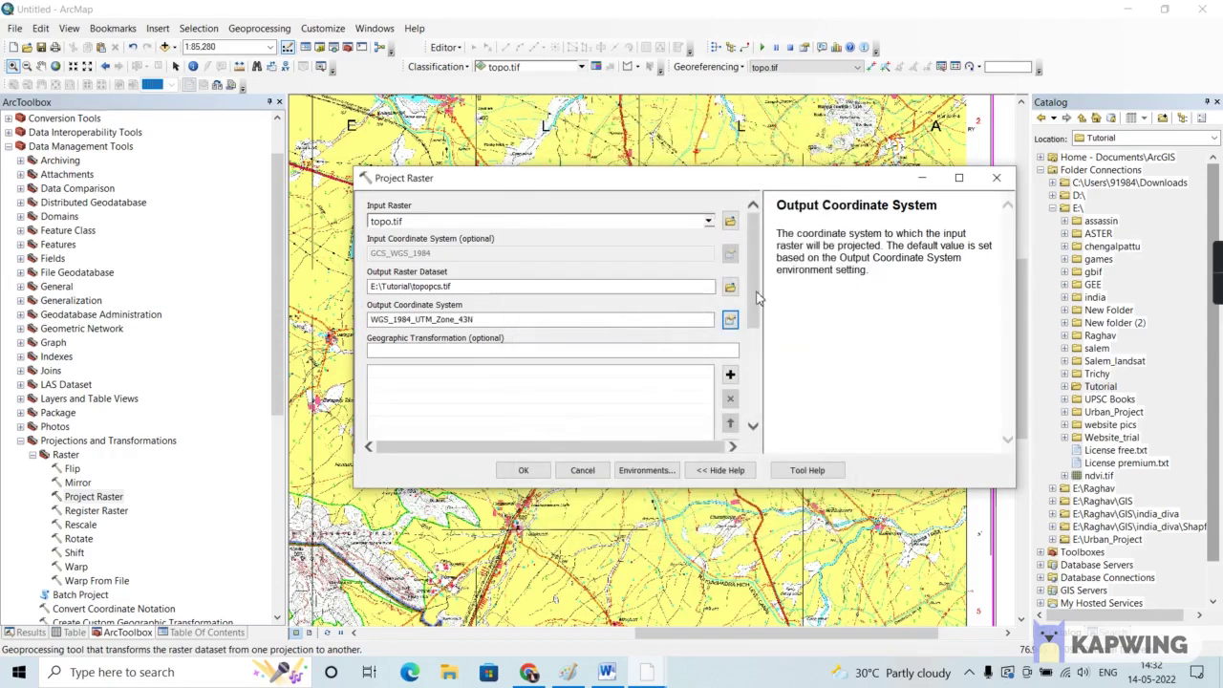
Run Project Raster to produce topopcs.tif in UTM Zone 43N
left_click_drag(756, 298, 755, 395)
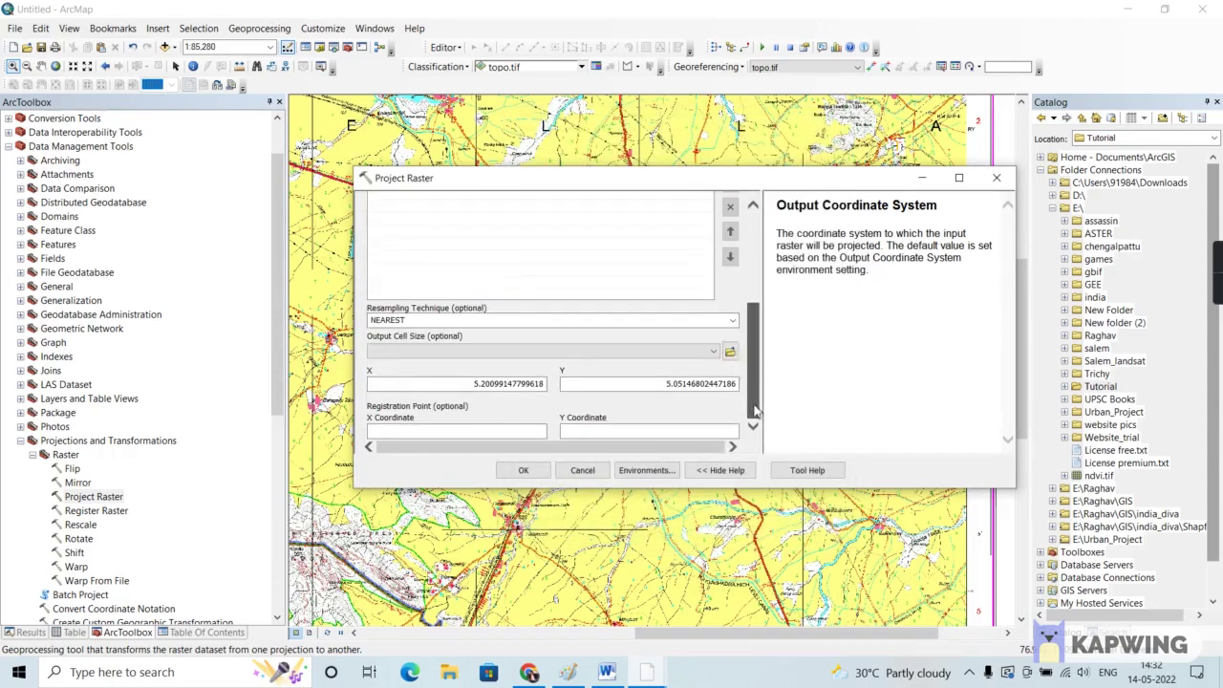
left_click(523, 472)
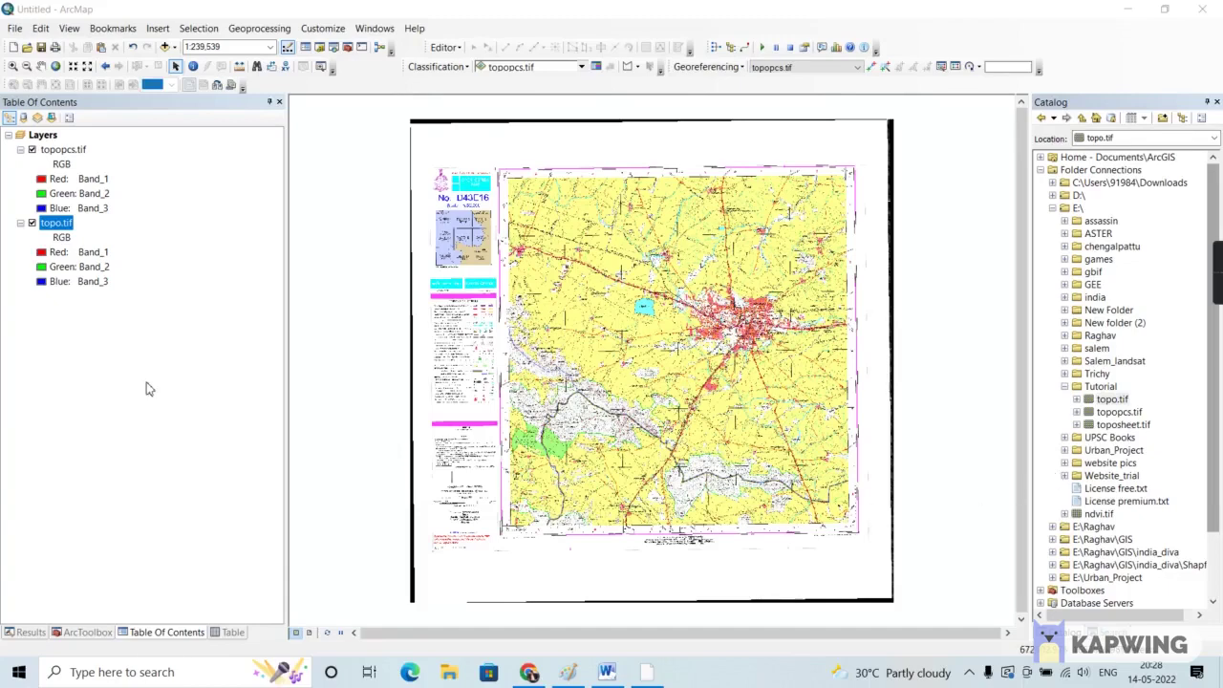
right_click(55, 229)
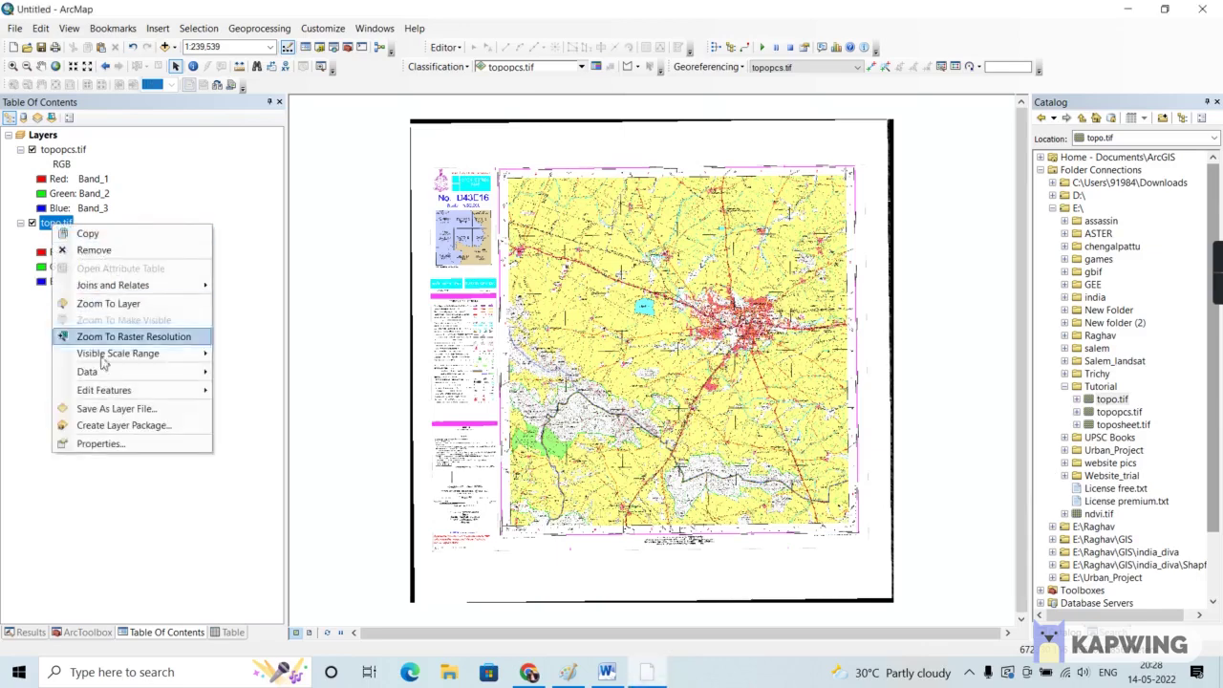
left_click(116, 444)
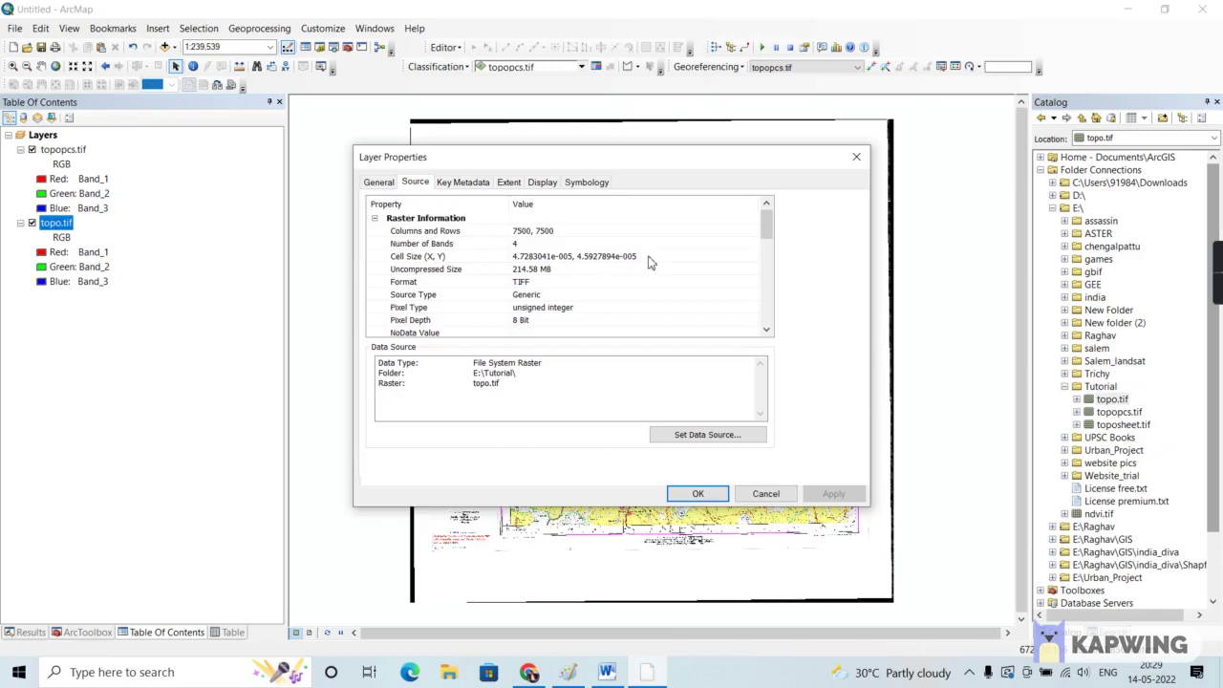
scroll(649, 261, "down", 5)
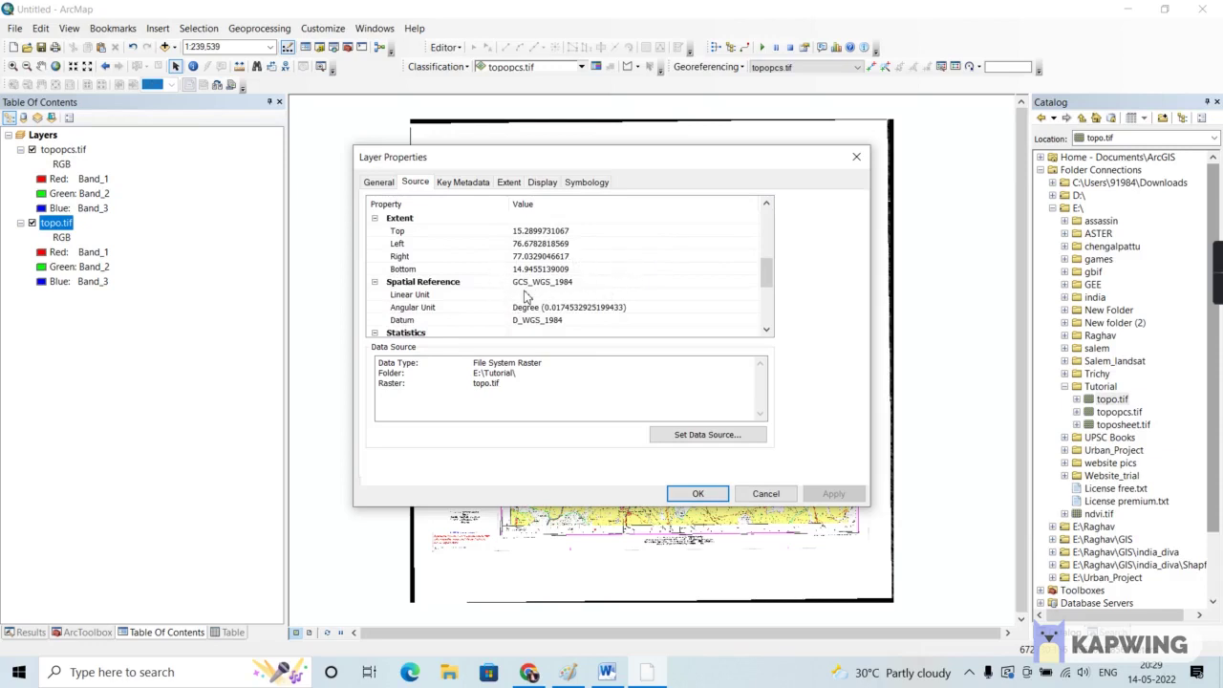
left_click(702, 497)
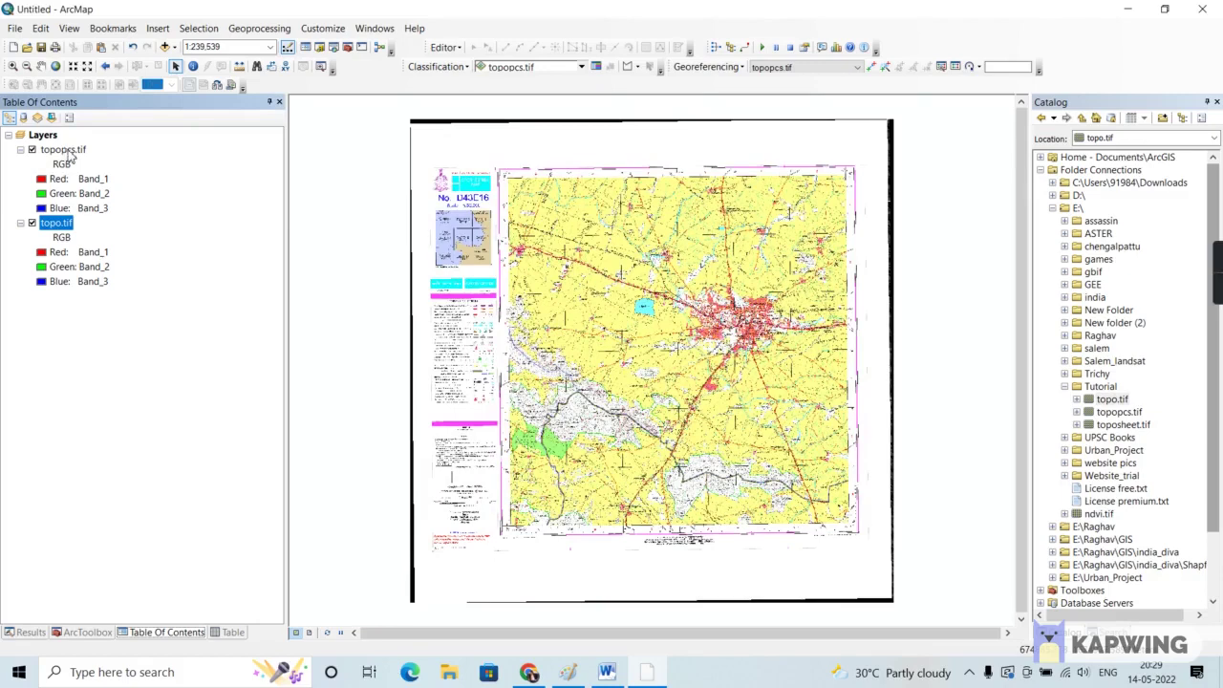
right_click(64, 151)
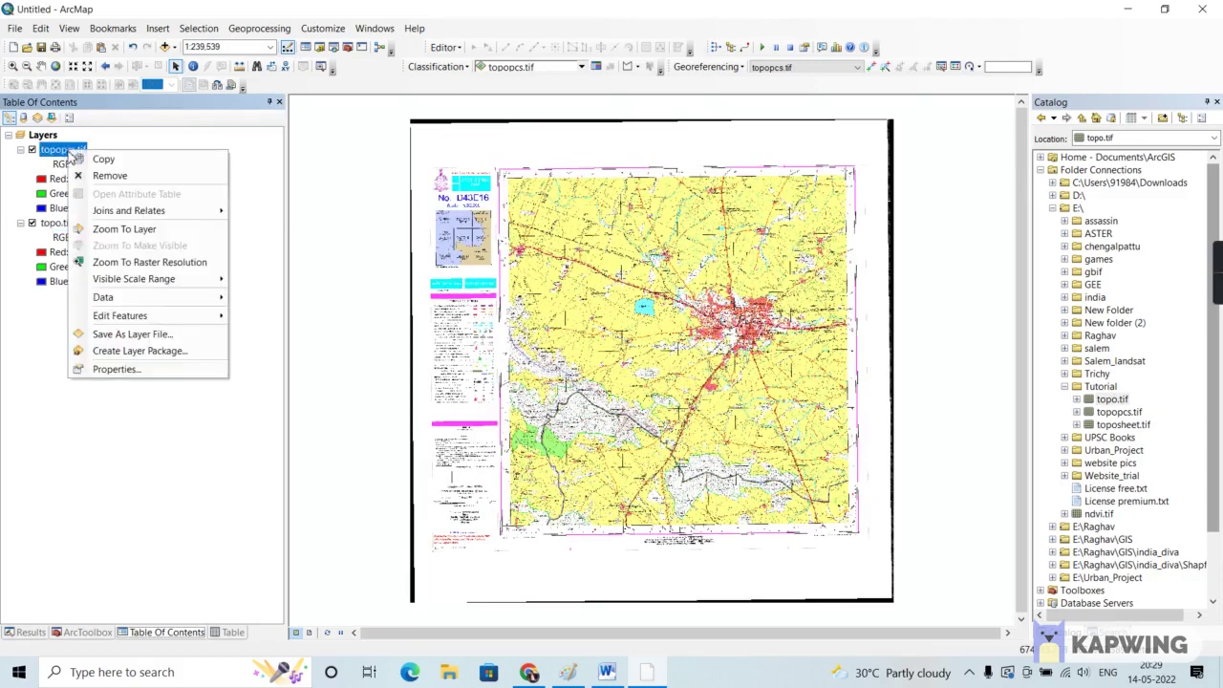
left_click(113, 368)
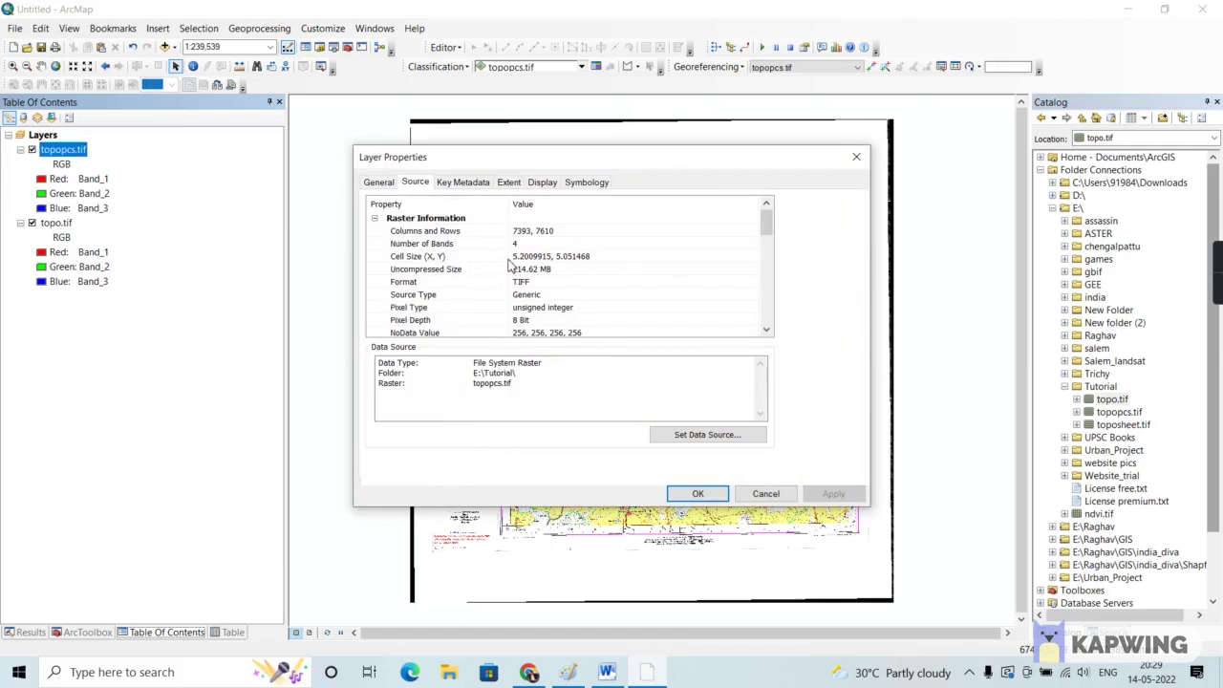
scroll(650, 267, "down", 4)
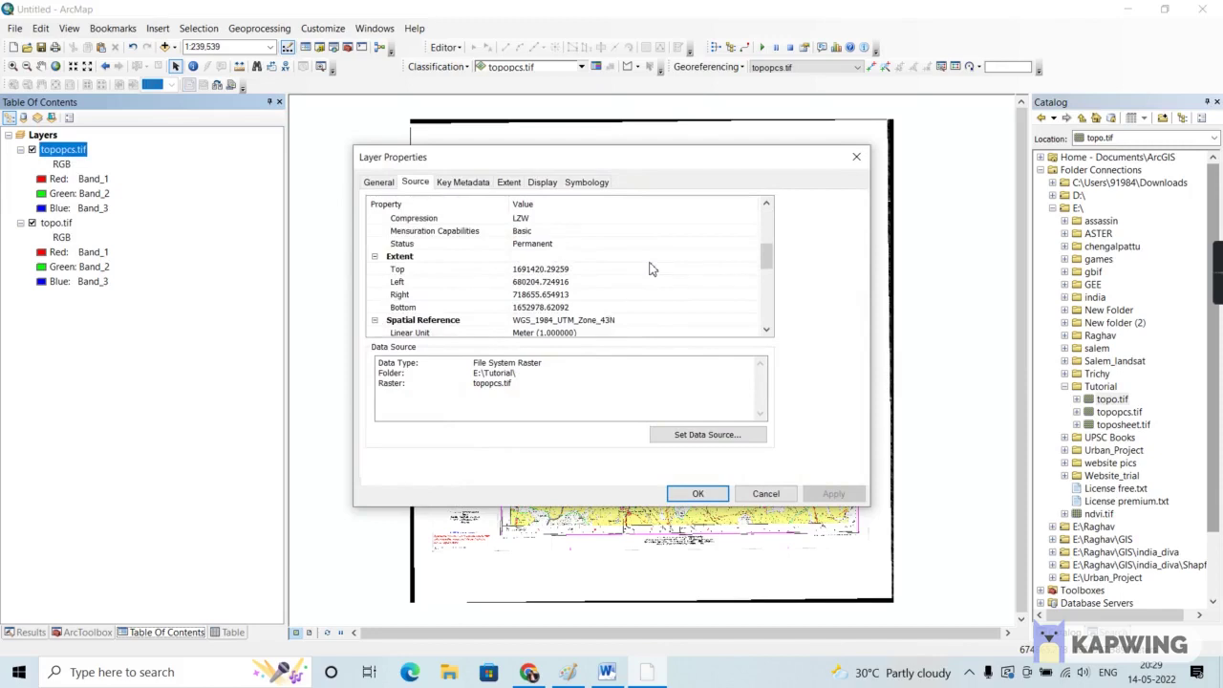
scroll(649, 269, "down", 1)
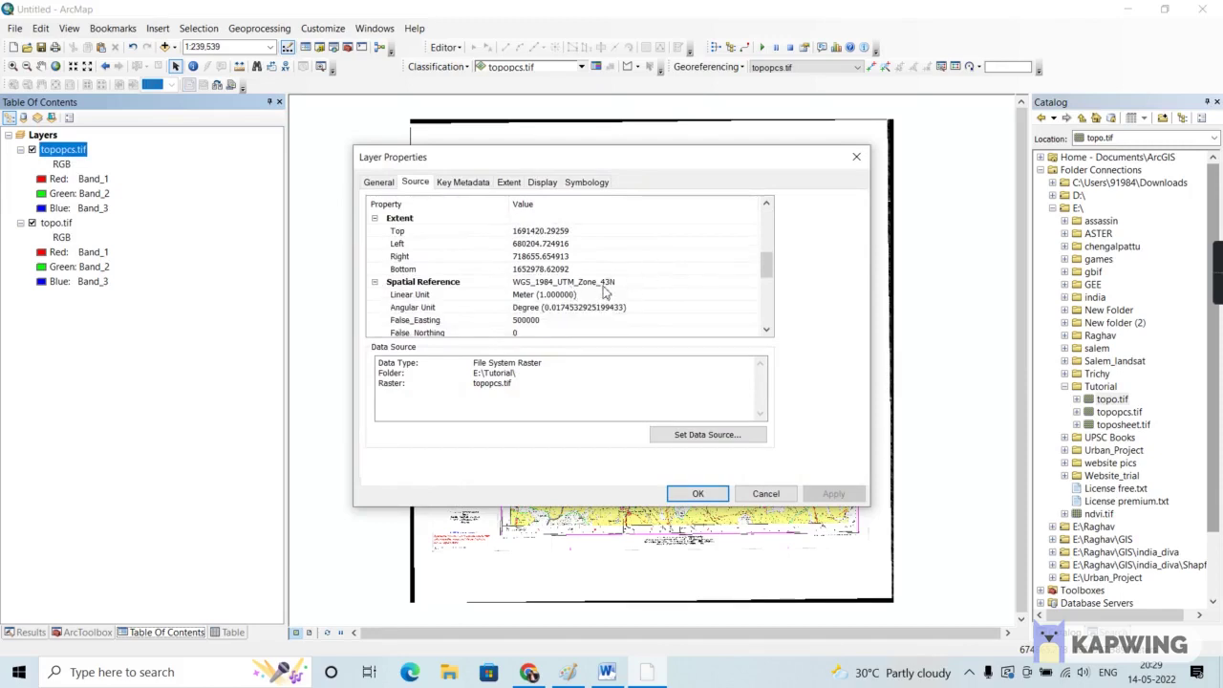
left_click(688, 493)
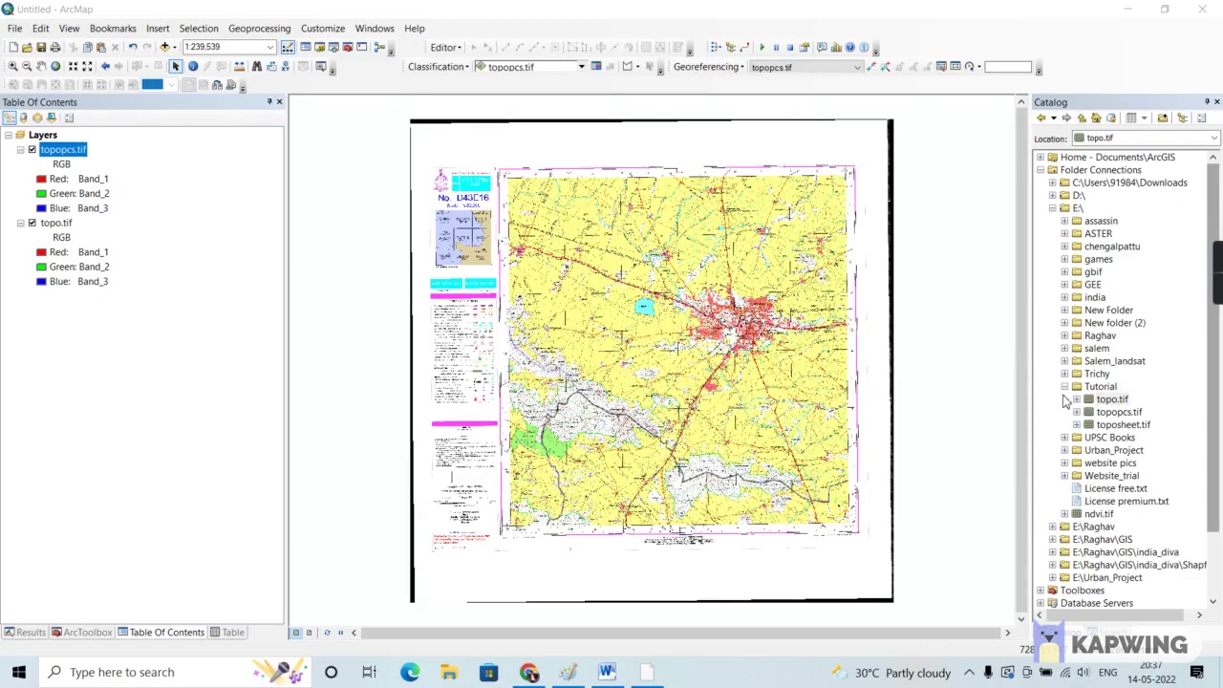
Create point shapefile 'cities' in Tutorial using code 32643 (WGS 1984 UTM Zone 43N)
right_click(1098, 388)
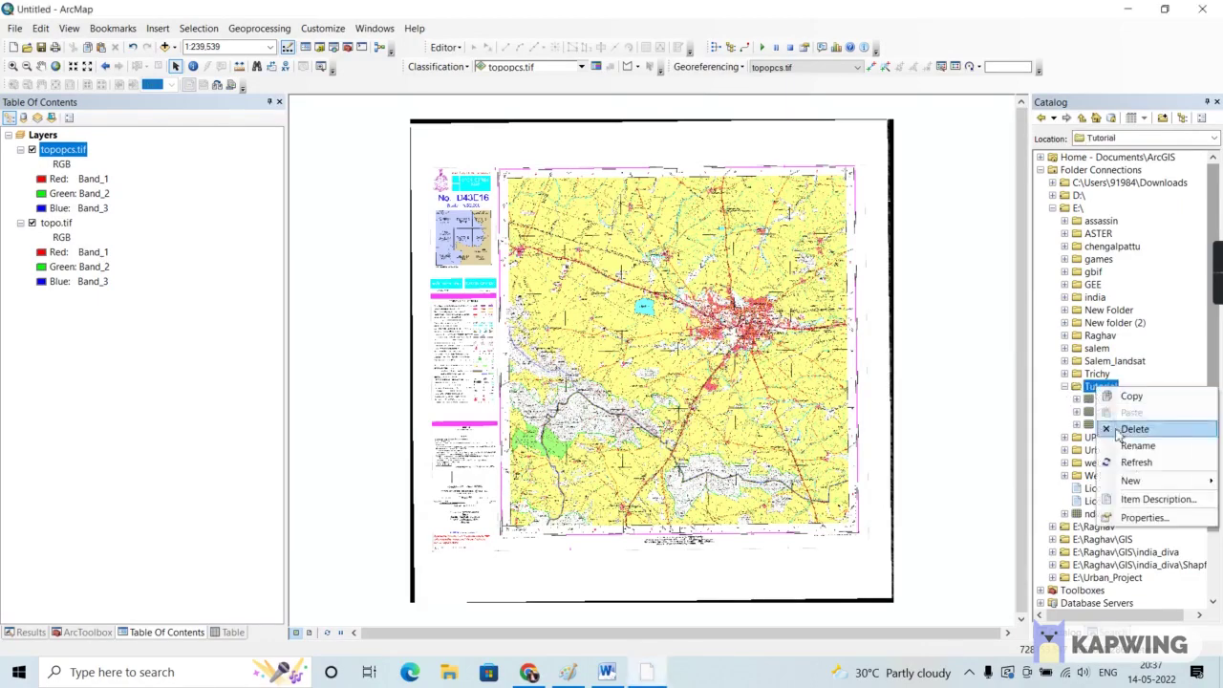
mouse_move(1128, 484)
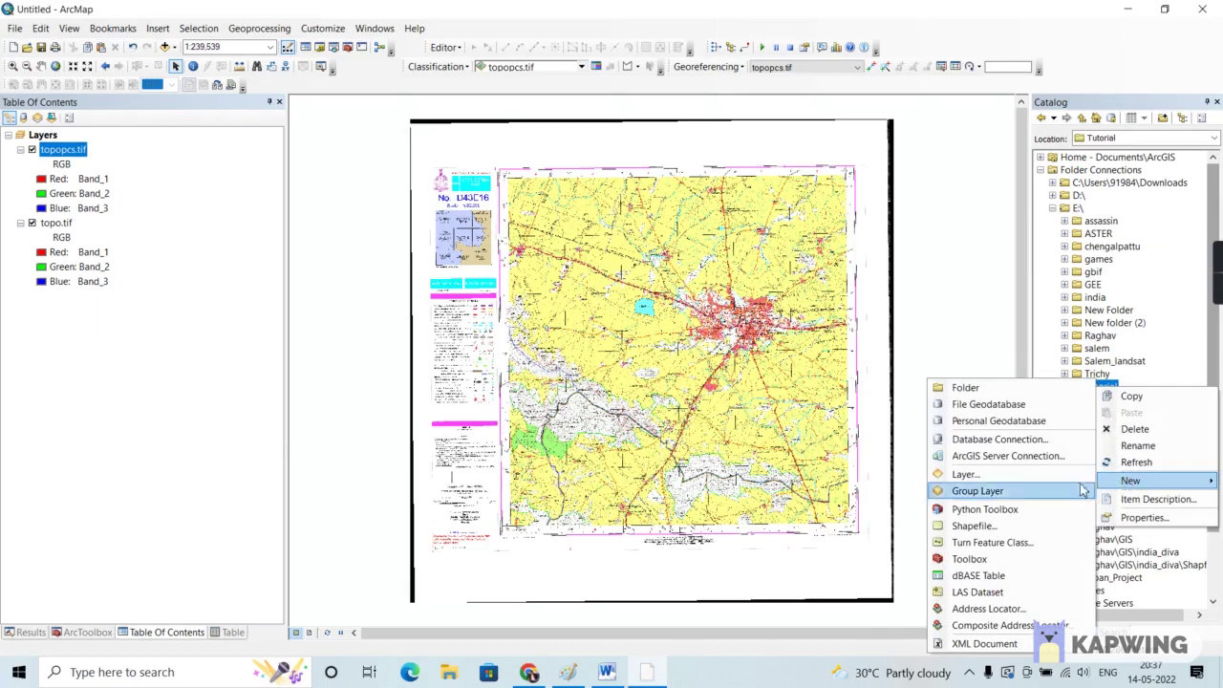
left_click(1003, 528)
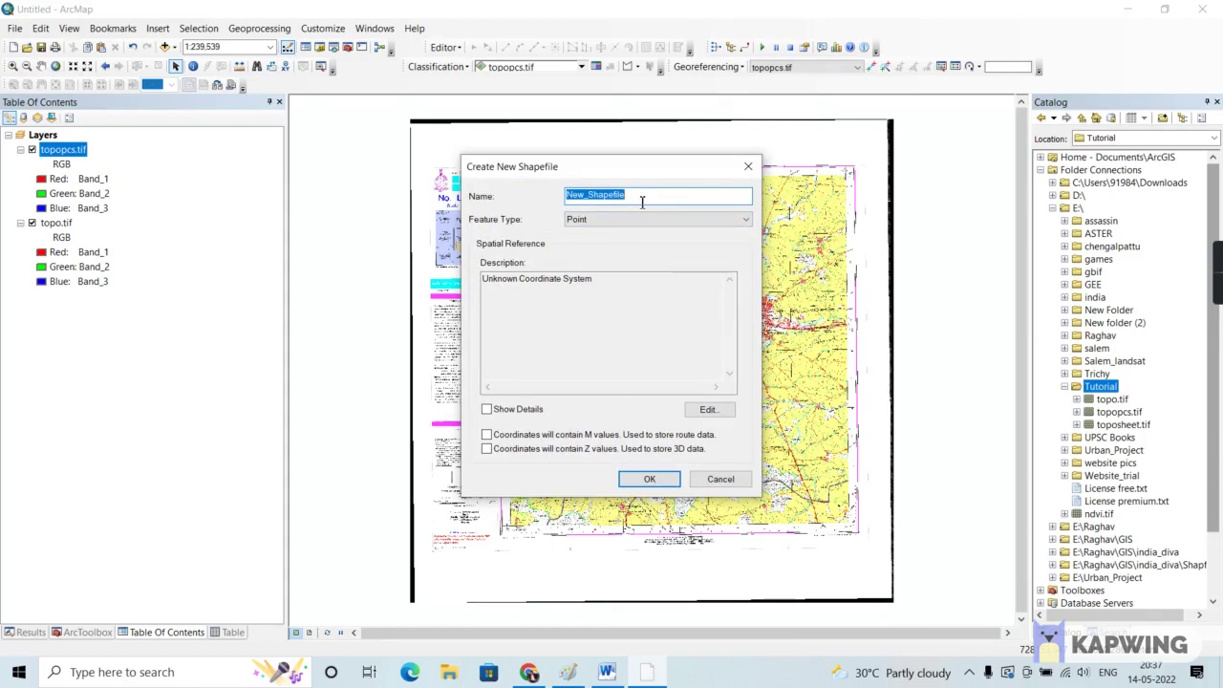
type("cities")
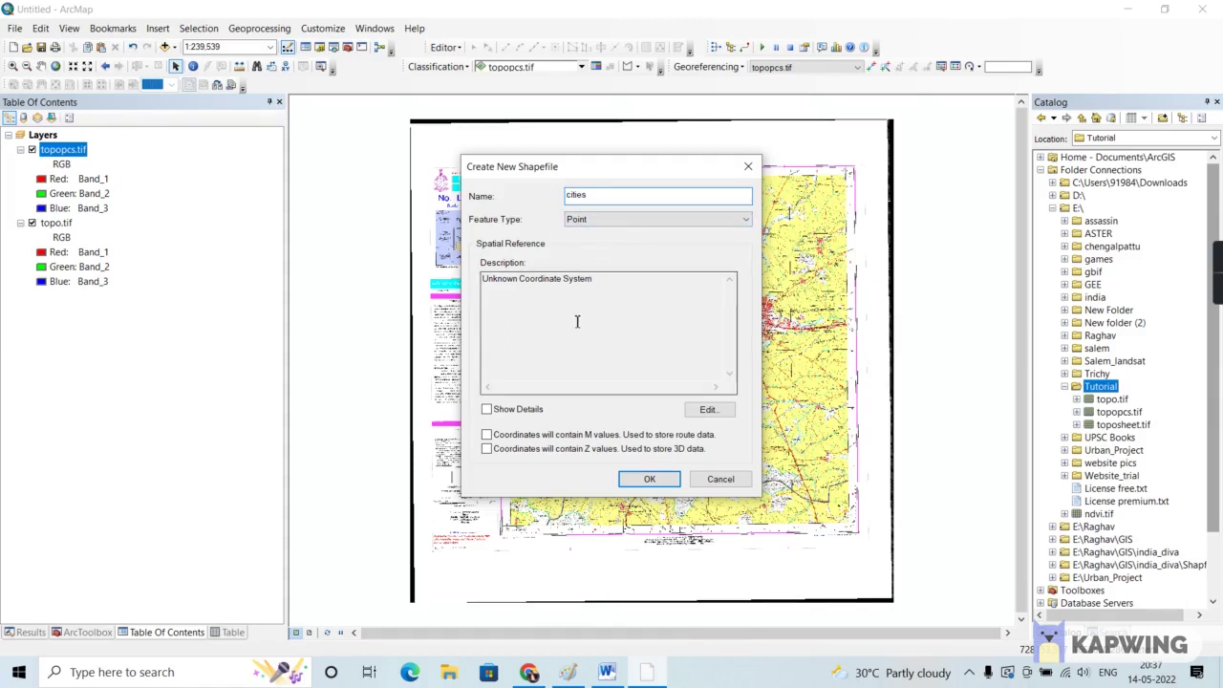
left_click(707, 409)
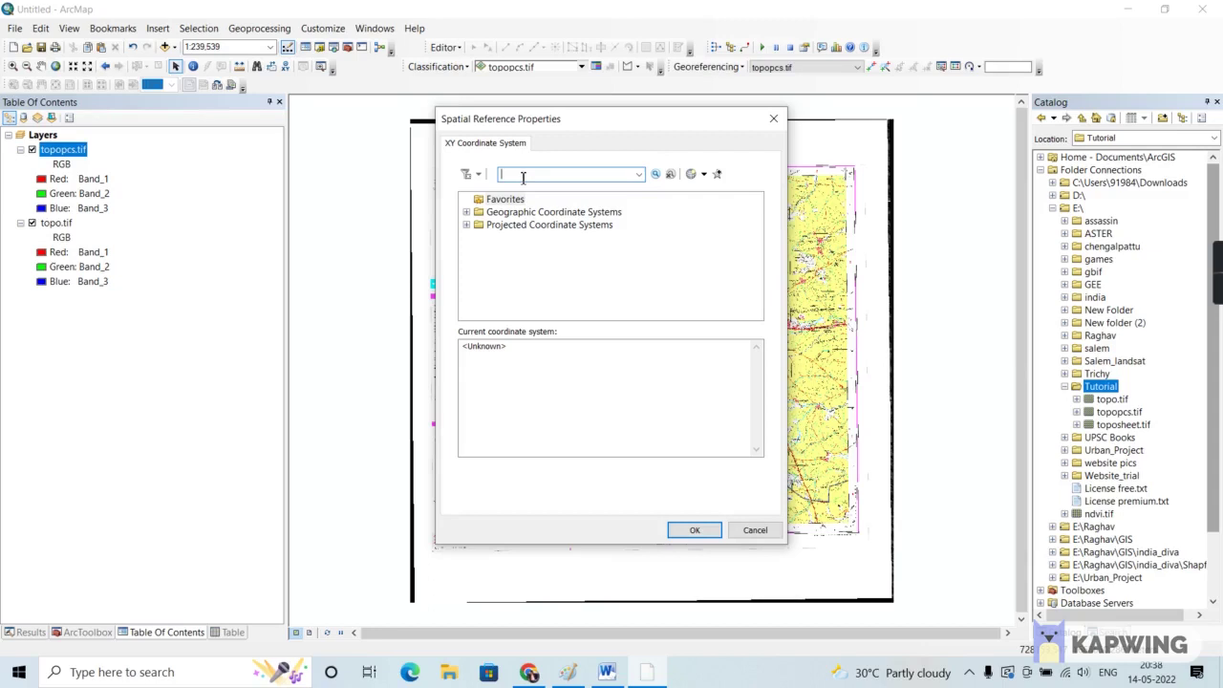
type("32643")
key("Return")
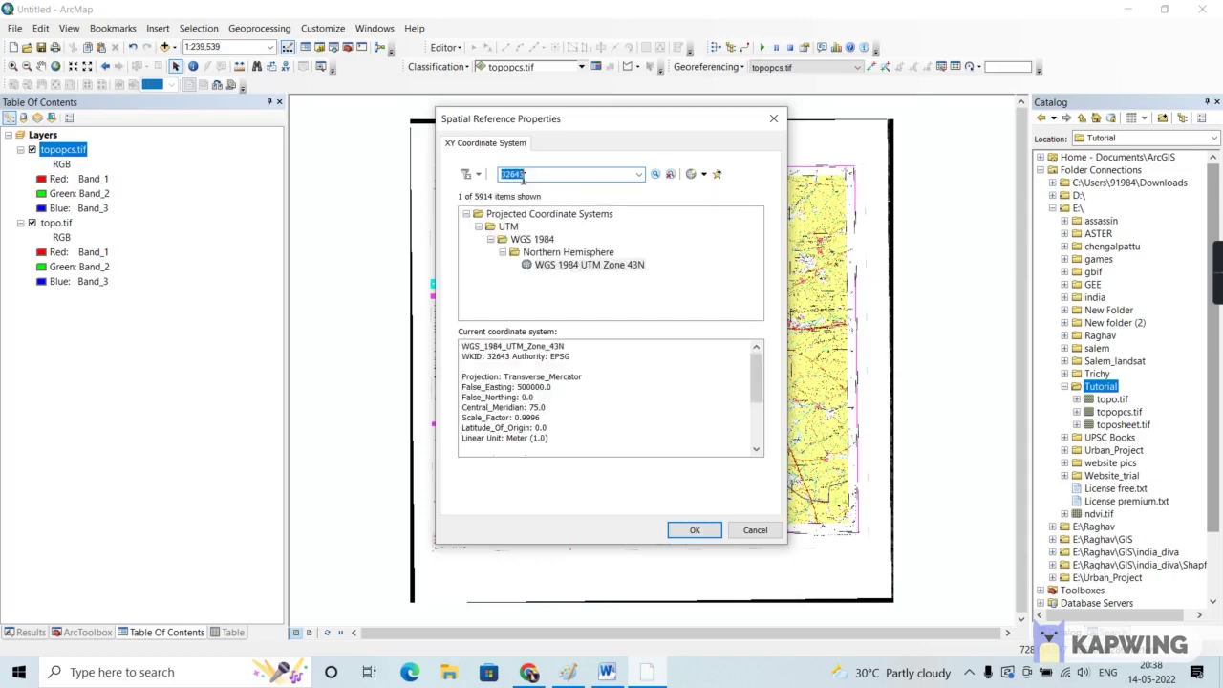
left_click(598, 267)
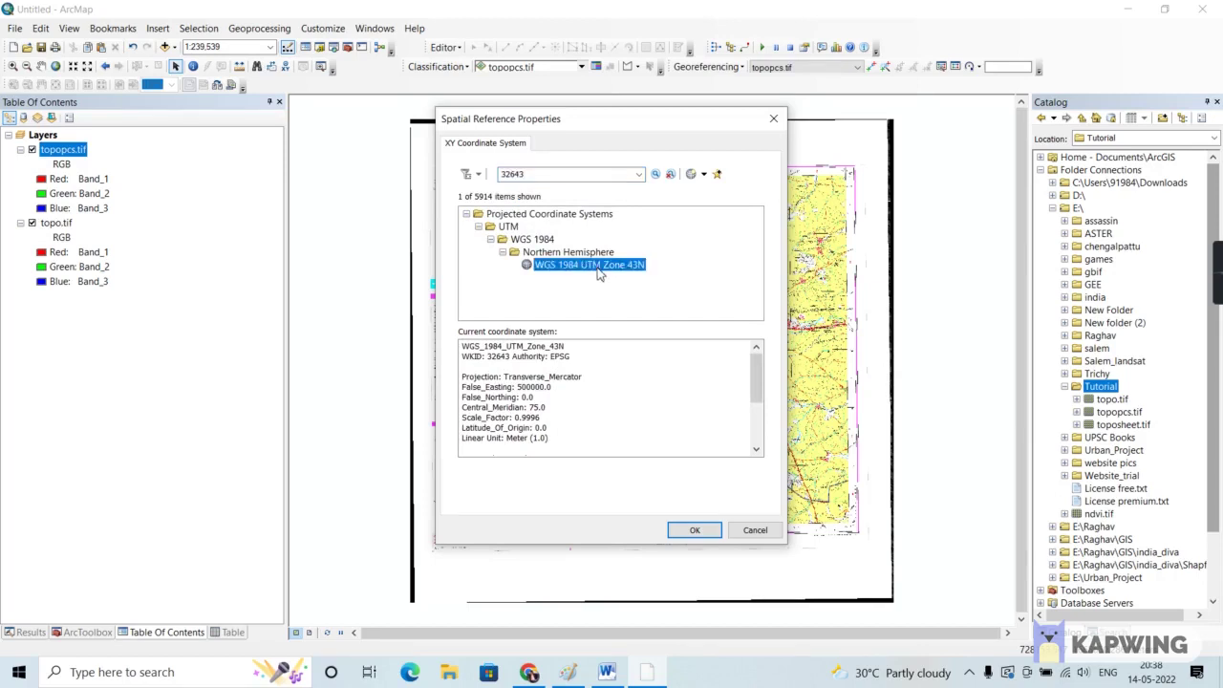
left_click(680, 530)
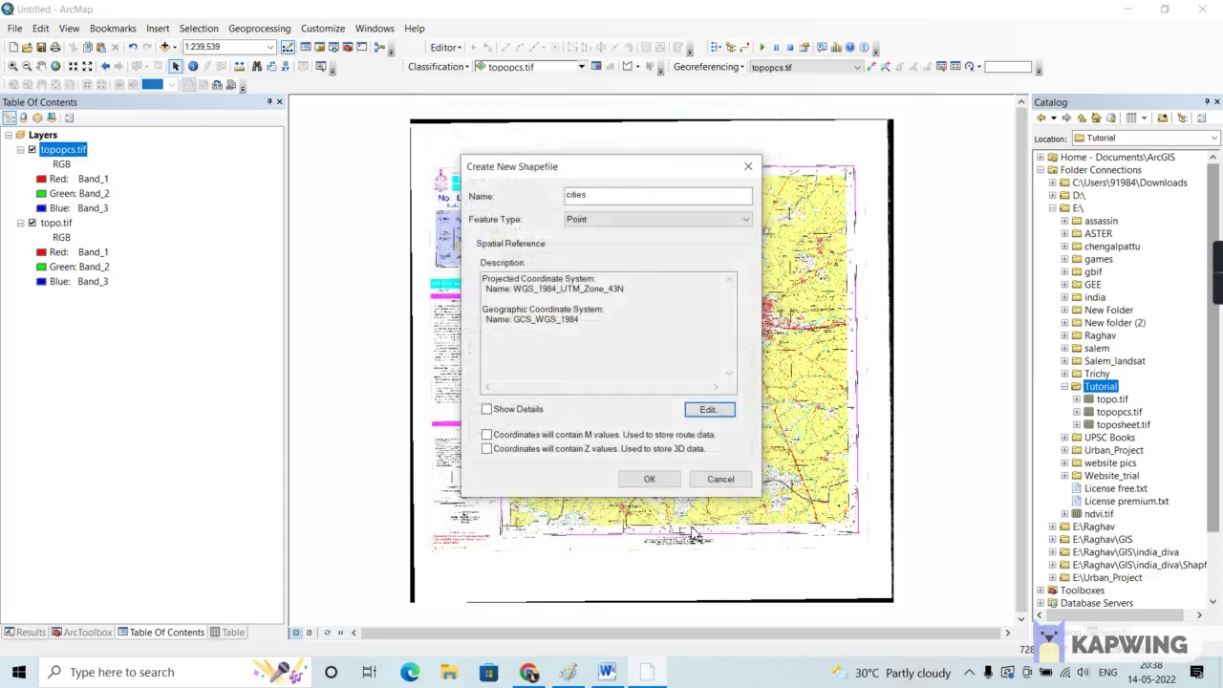
left_click(650, 479)
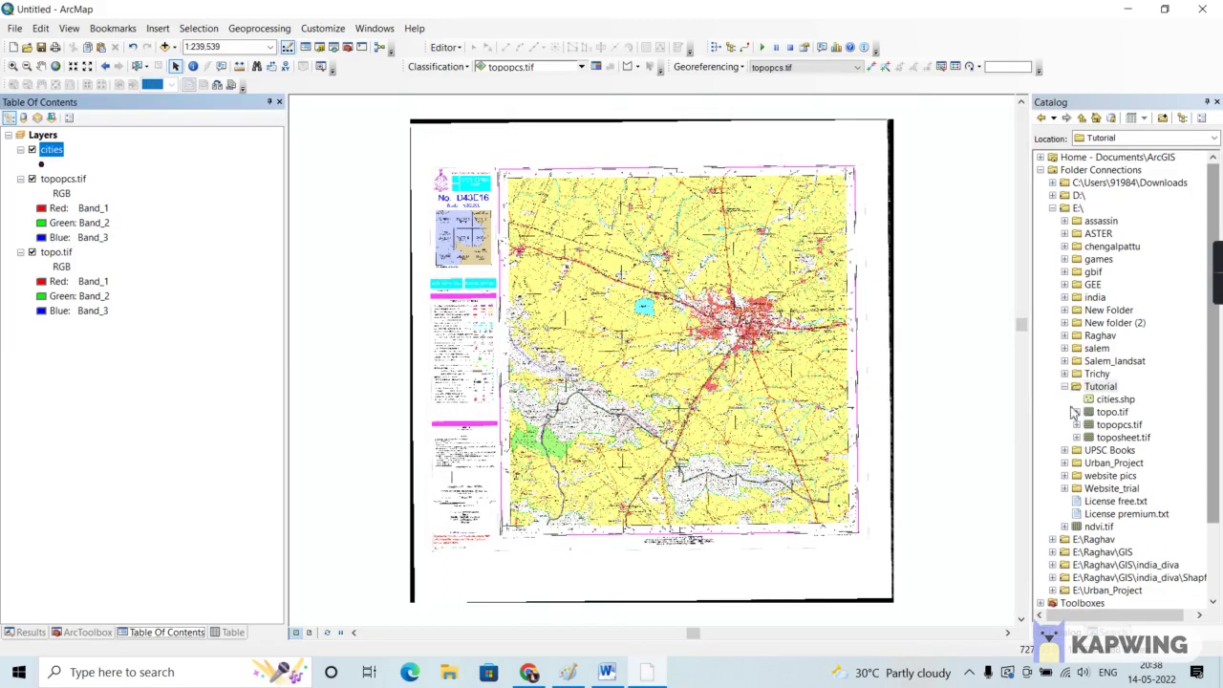
Open the cities attribute table and add a Text field named 'Name'
right_click(57, 158)
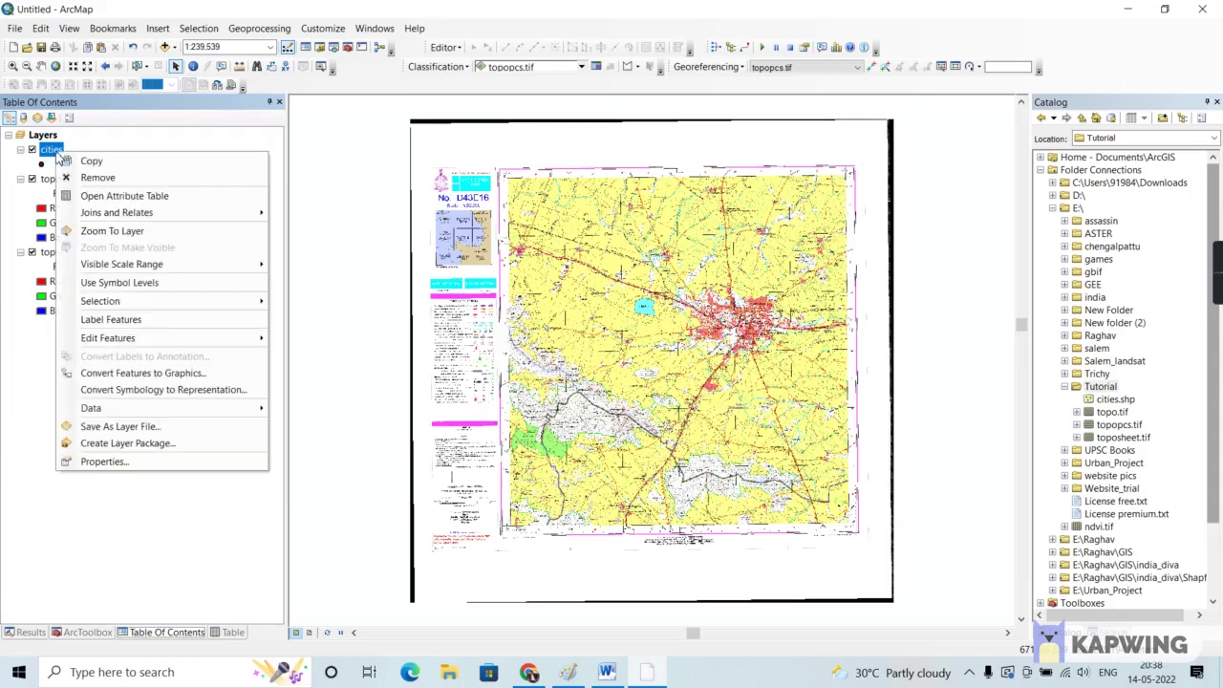
left_click(84, 195)
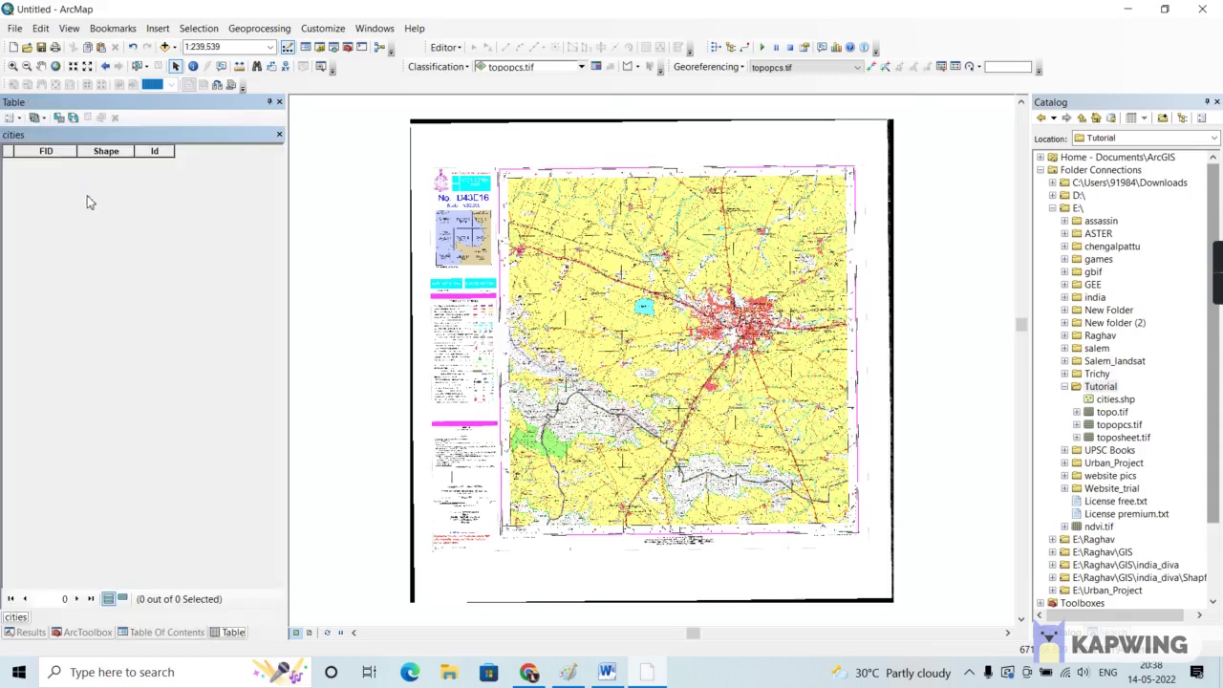
left_click(18, 119)
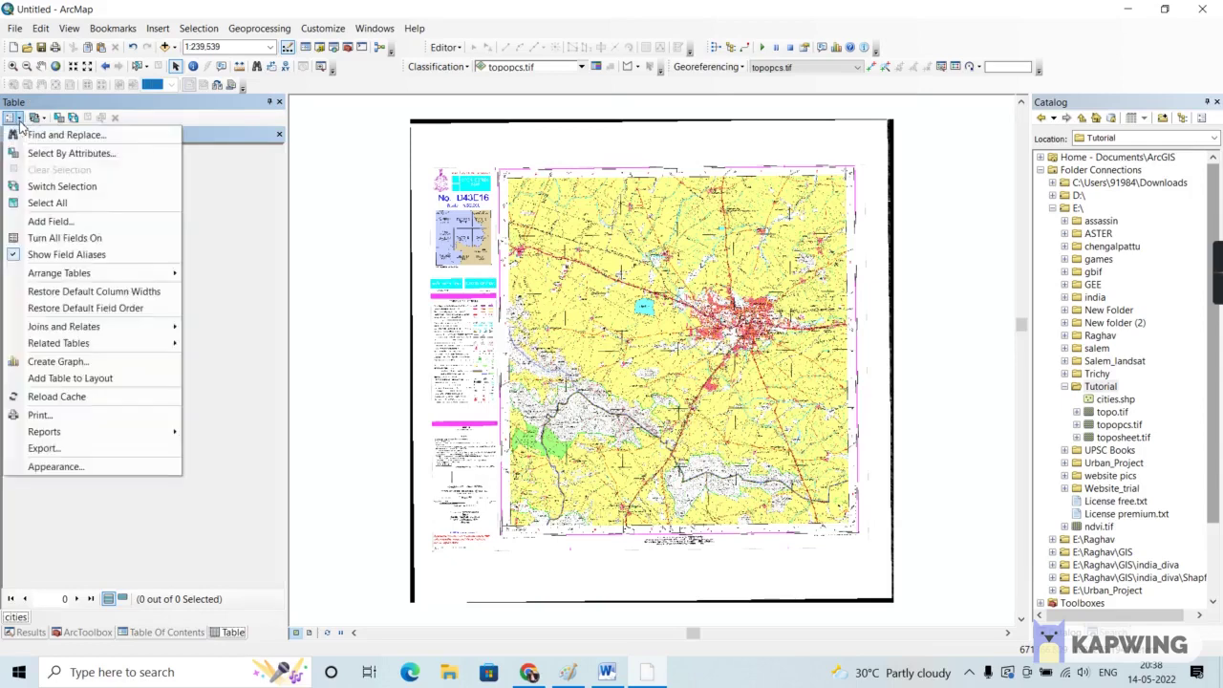
left_click(36, 222)
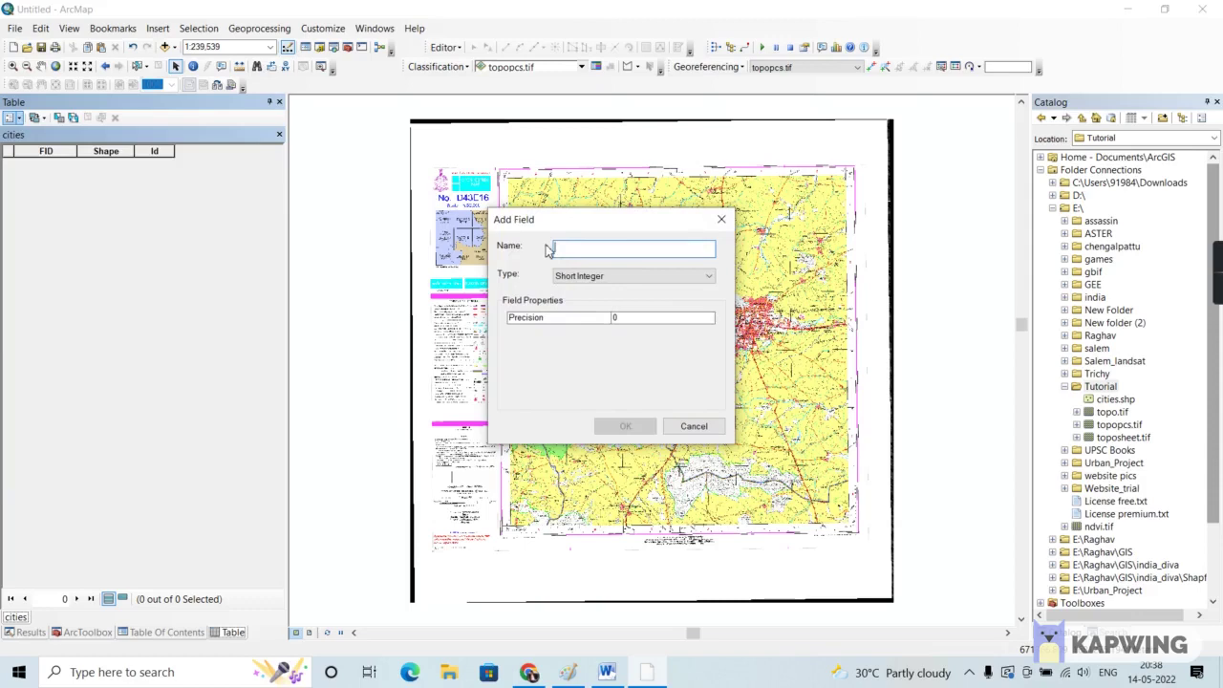
type("Na")
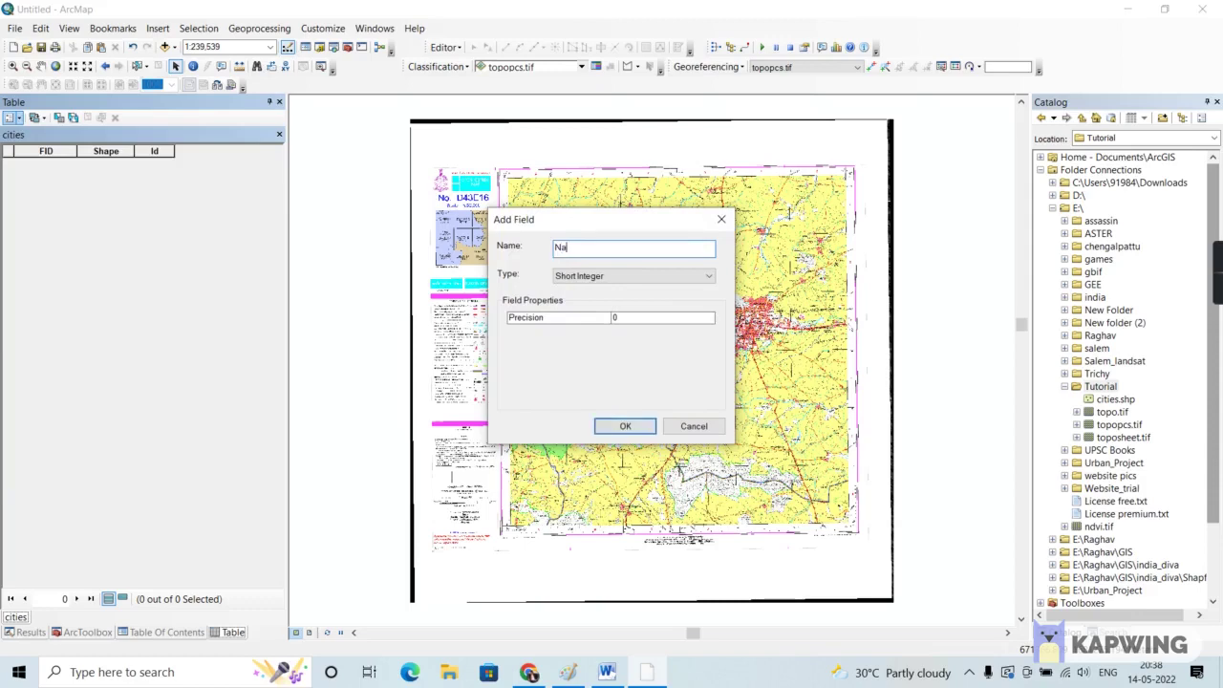
type("me")
left_click(573, 276)
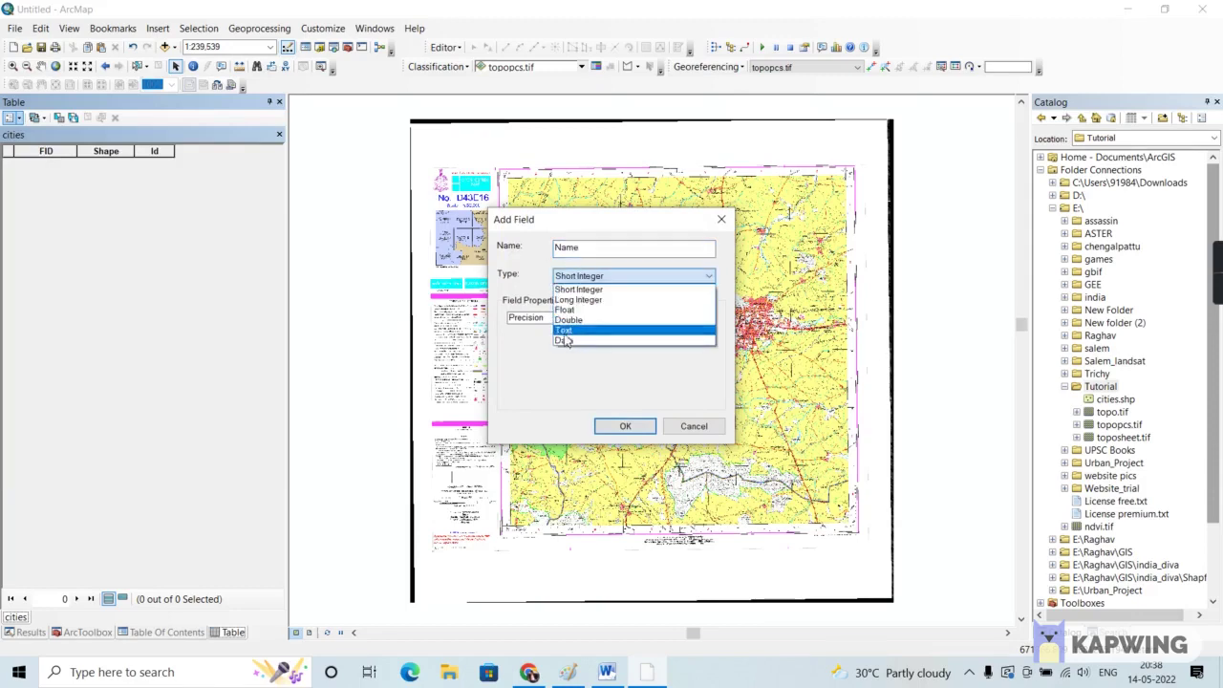
left_click(569, 330)
left_click(623, 425)
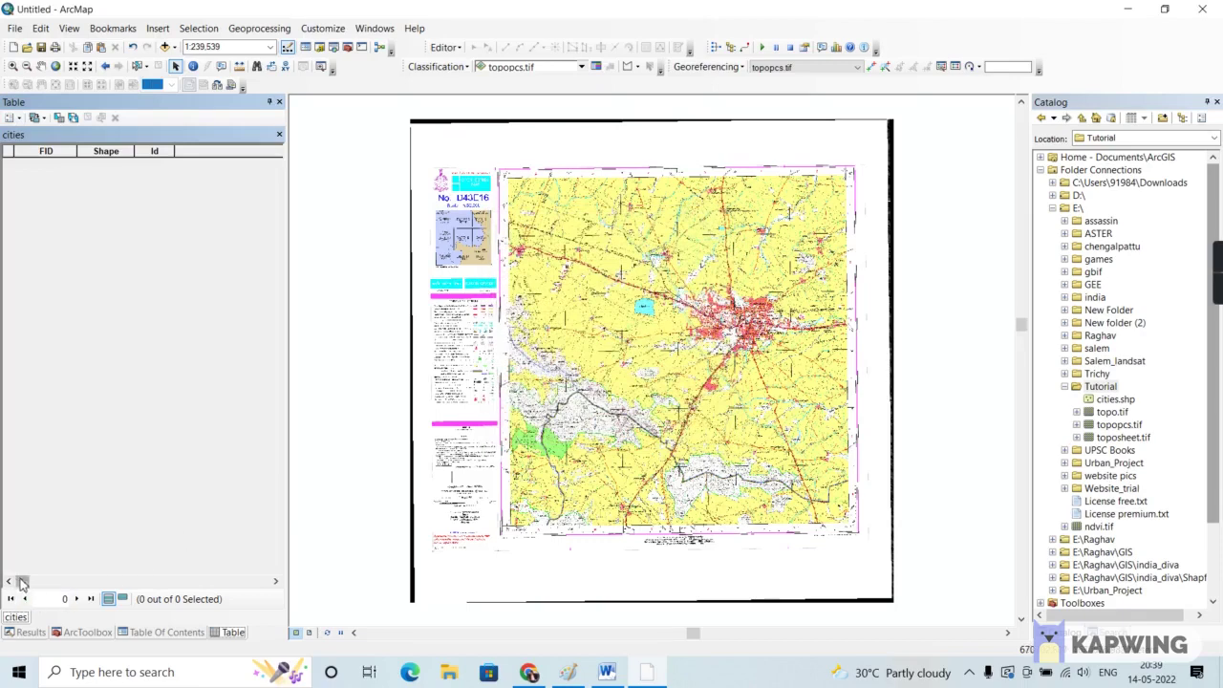
left_click_drag(22, 583, 134, 583)
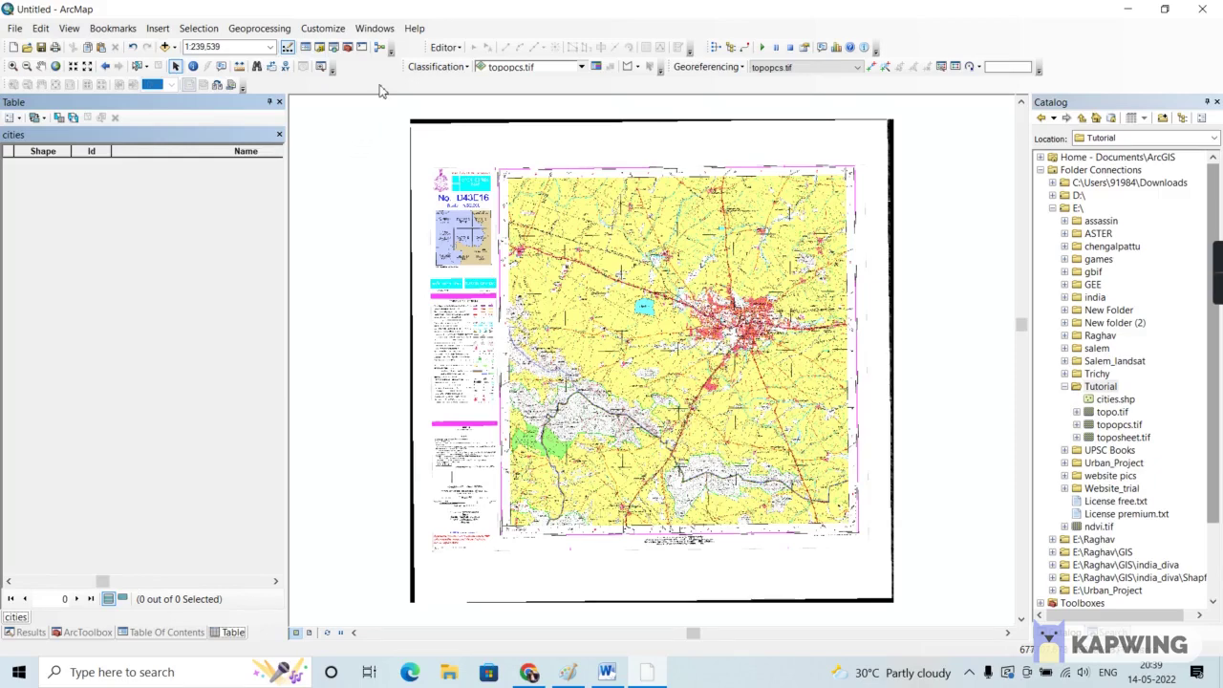
Start an edit session and choose the cities template for new point features
left_click(446, 48)
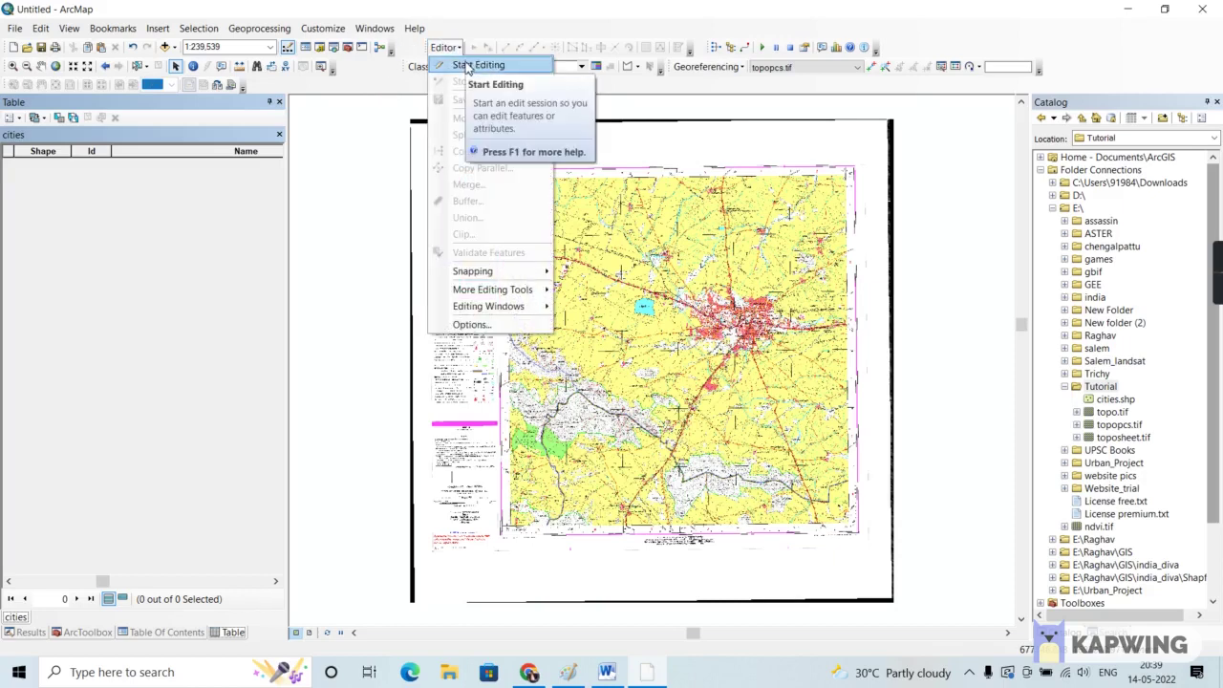
left_click(468, 65)
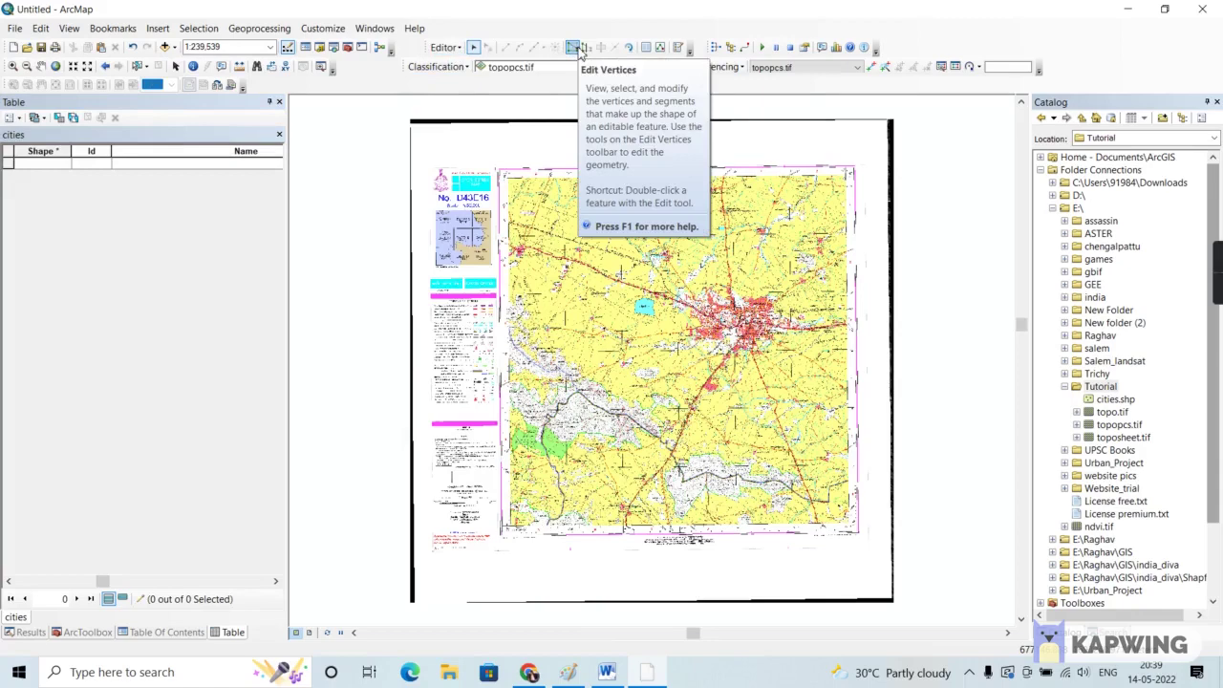
left_click(678, 48)
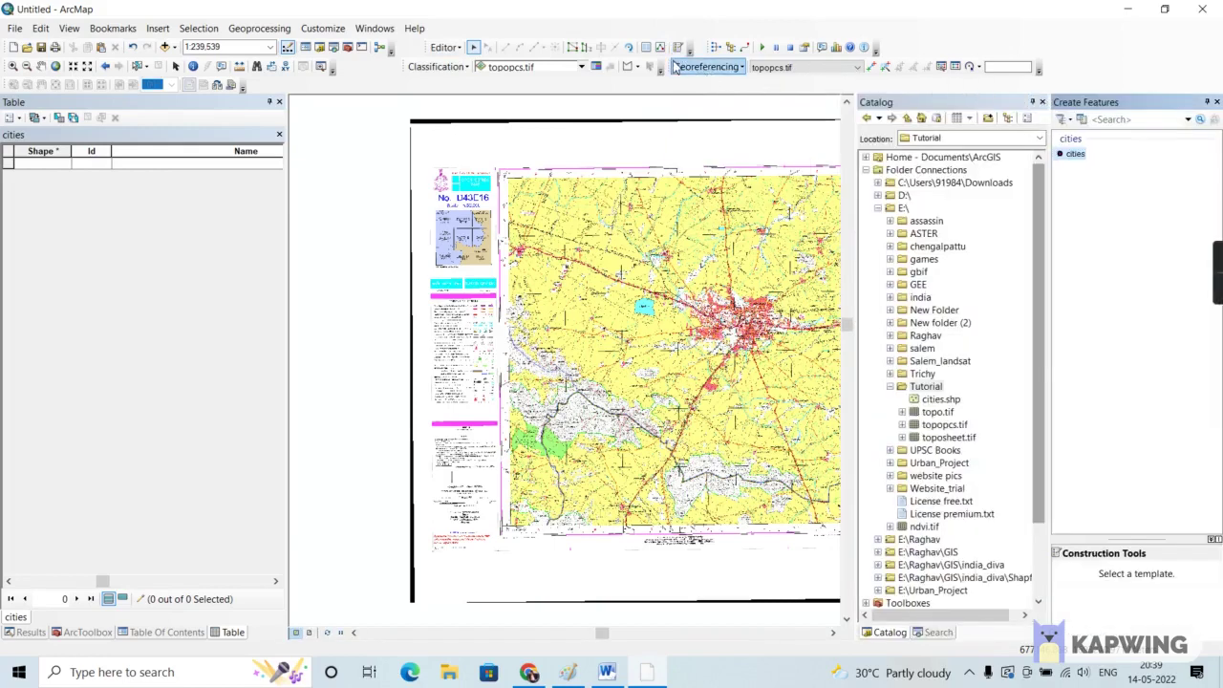
left_click(1073, 156)
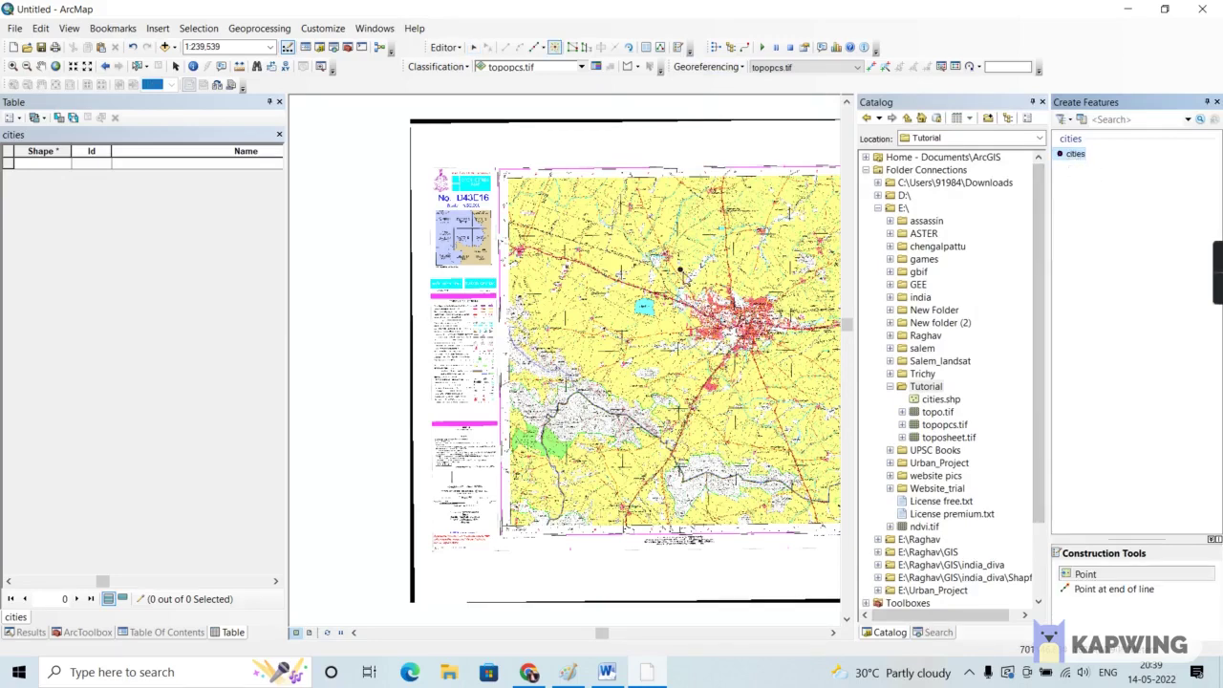
Zoom in around the lake and add a city point at Jānikunte
left_click(323, 206)
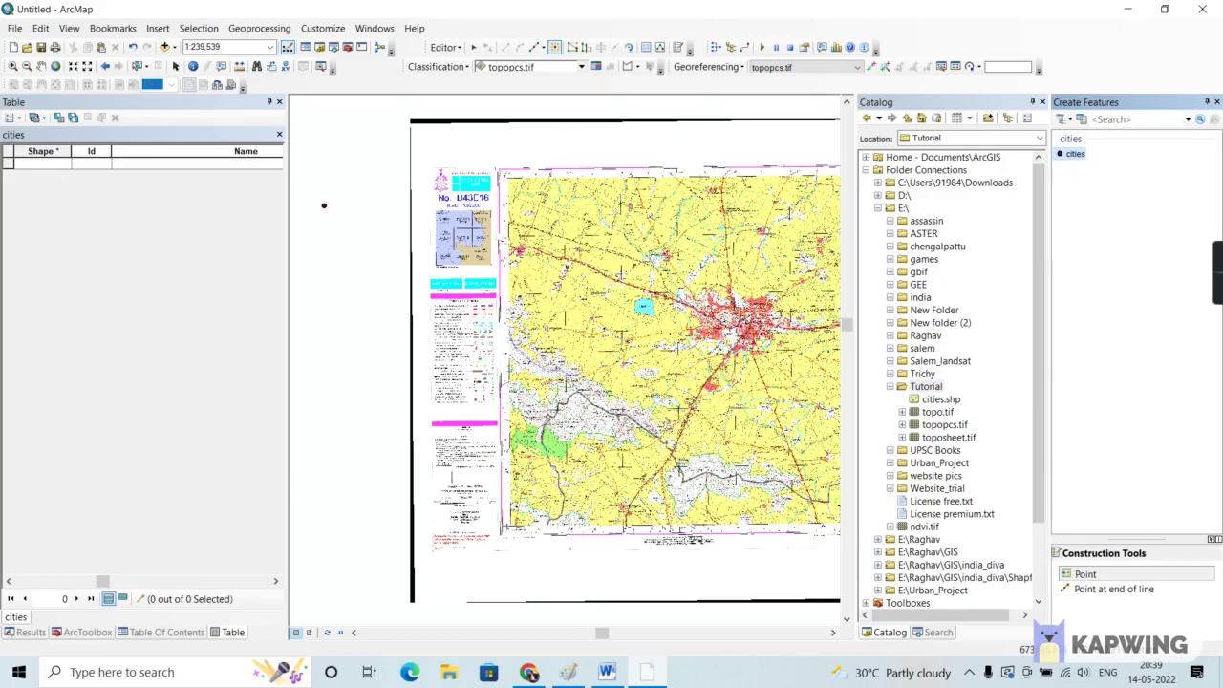
left_click(12, 67)
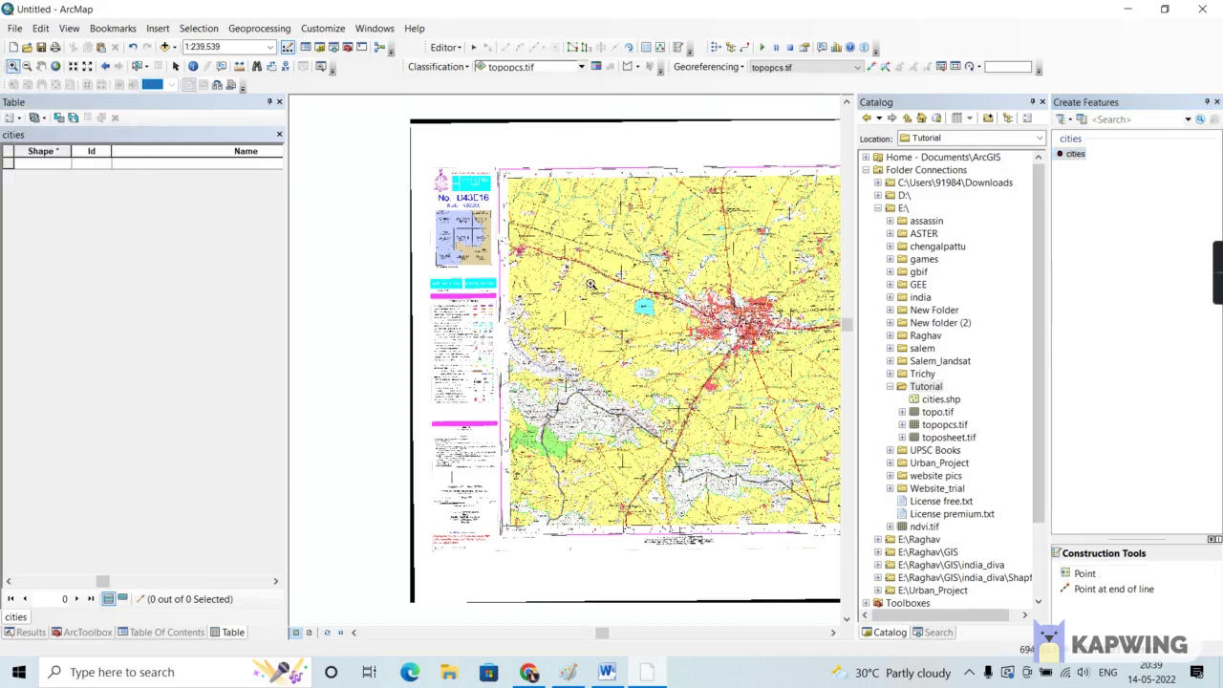
left_click_drag(545, 258, 735, 413)
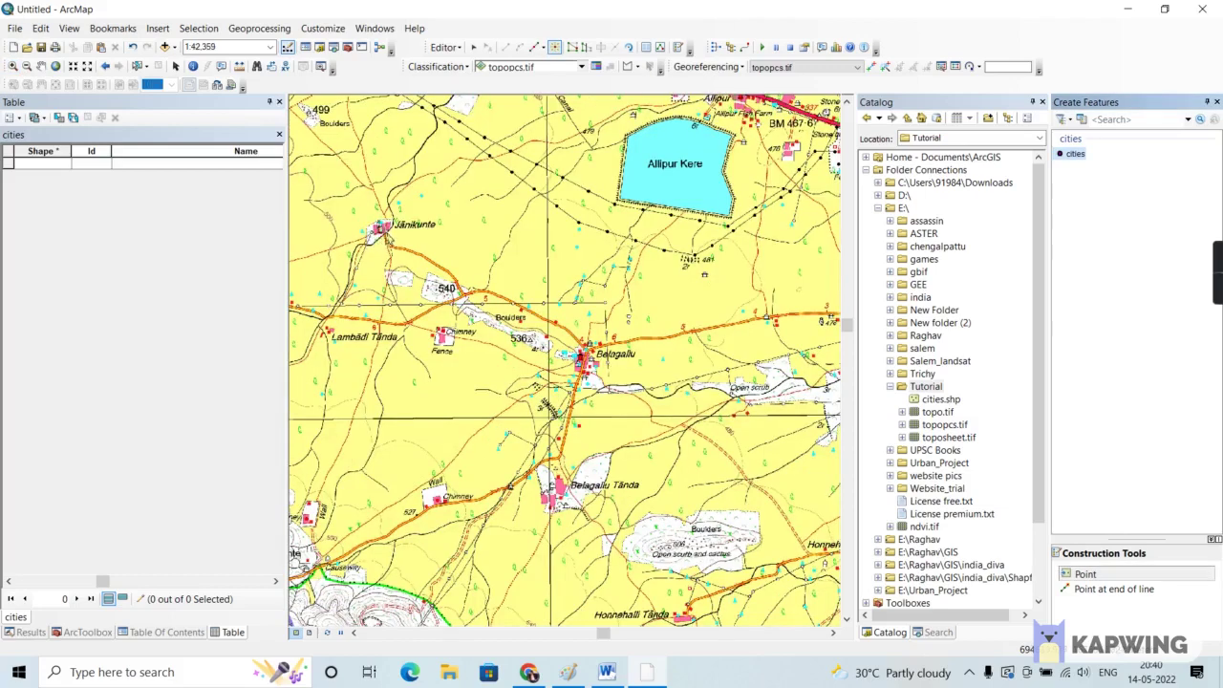
left_click(382, 228)
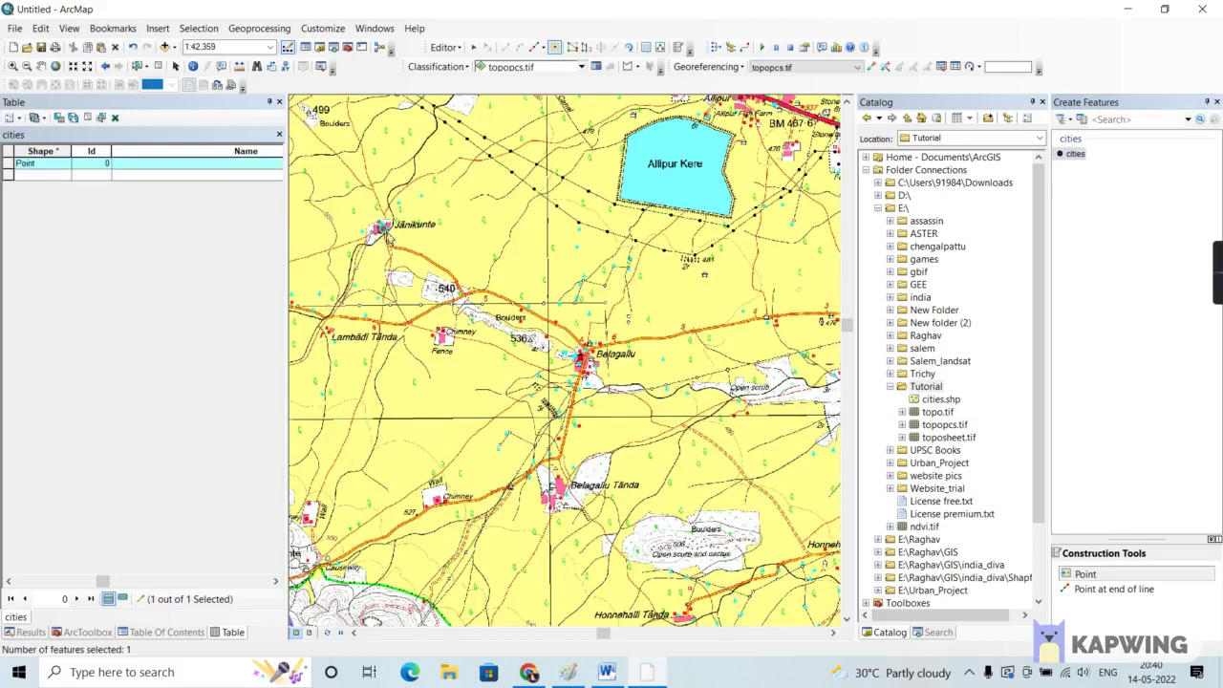
Enter Janikunte as the first city's Name
left_click(162, 166)
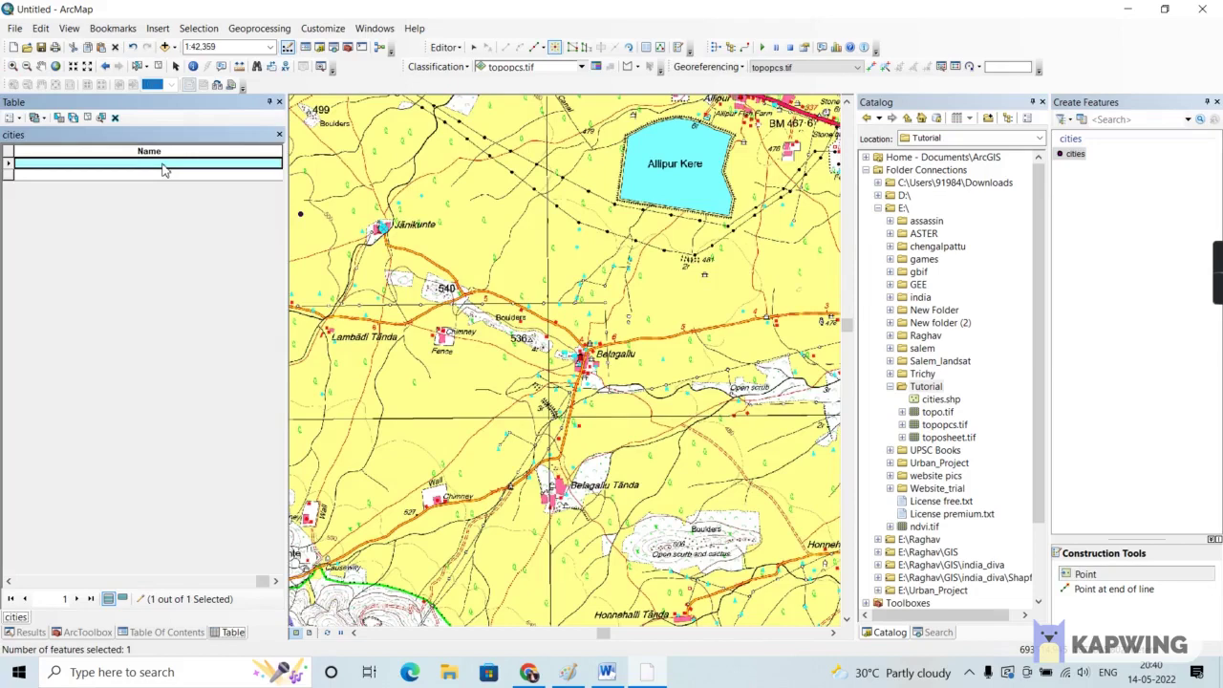
left_click(164, 164)
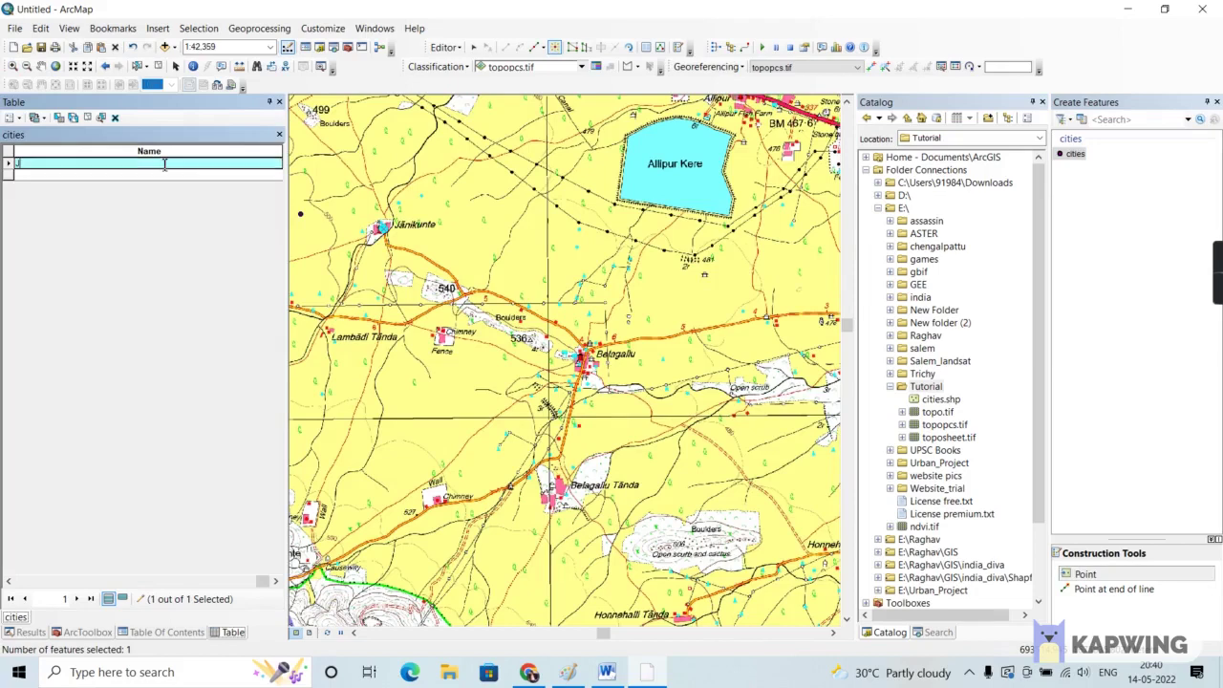
type("Janikunte")
Add a second city point at Belagallu Tanda and name it 'Belagulu tanda'
left_click(562, 487)
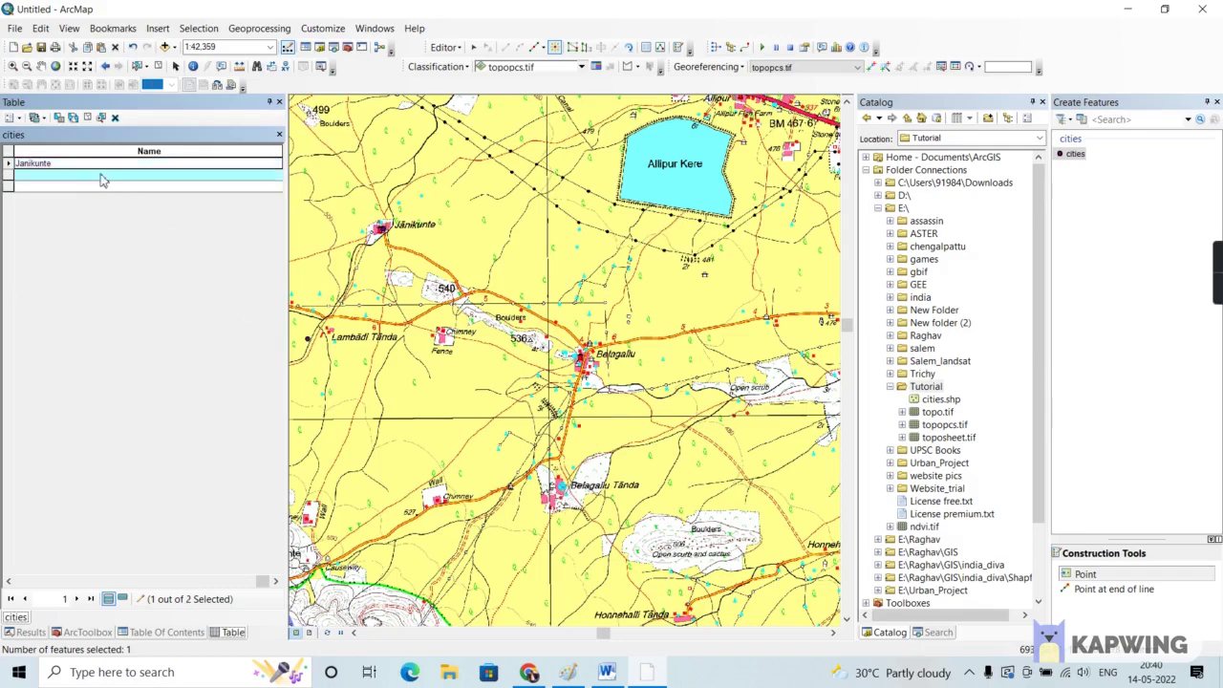
left_click(103, 176)
type("B")
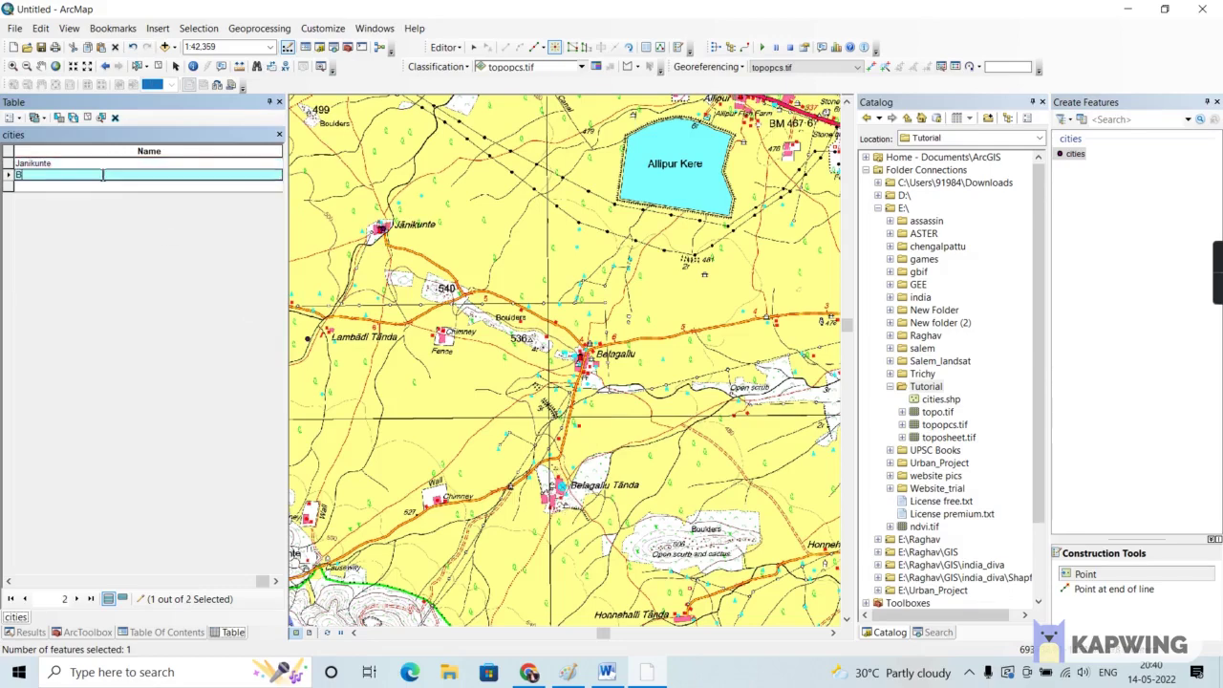
type("elagulu tanda")
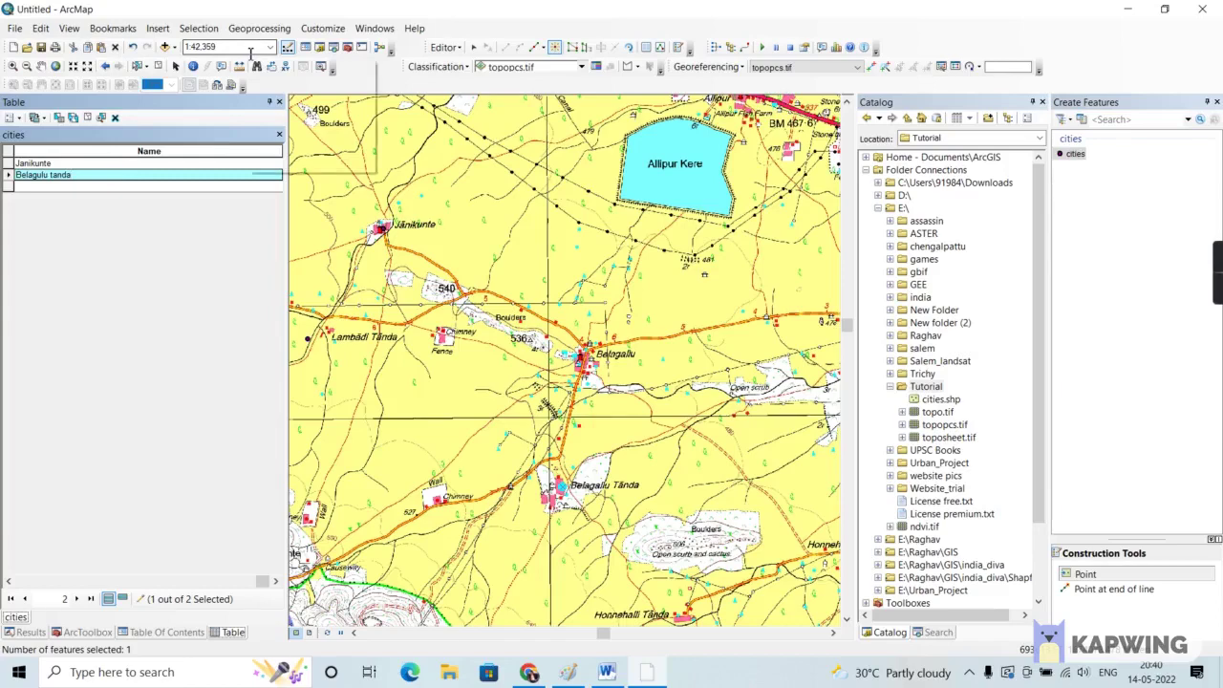
Save the city edits and stop the edit session
left_click(455, 49)
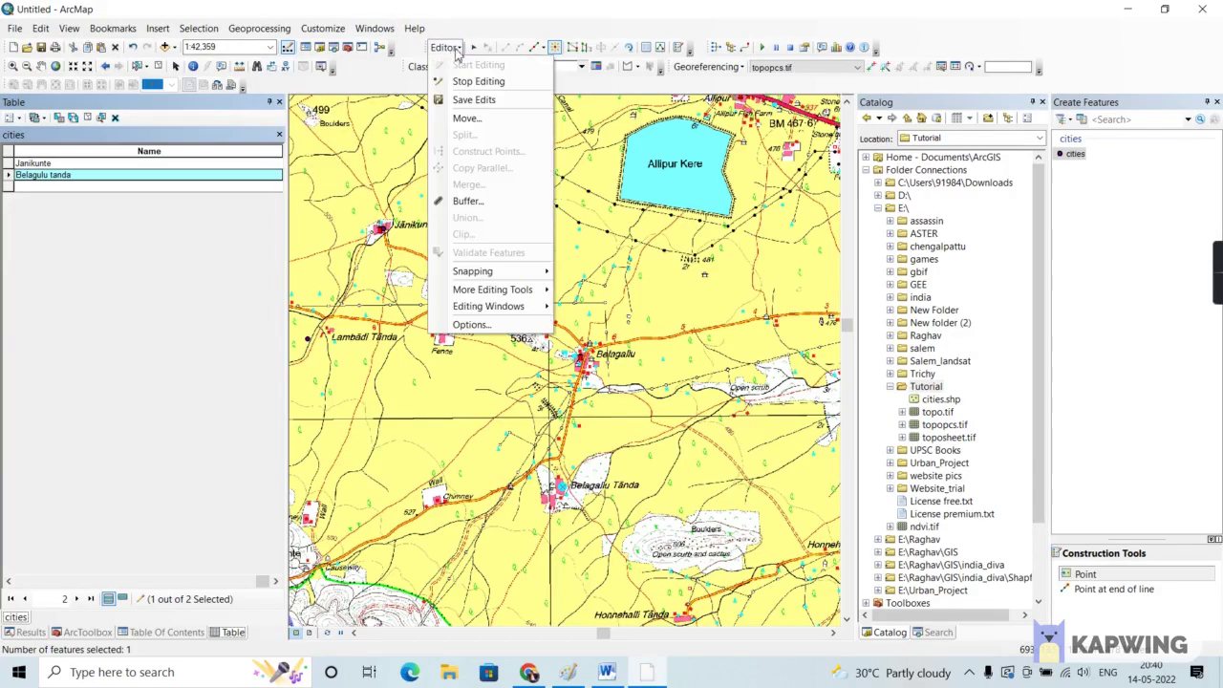
left_click(473, 100)
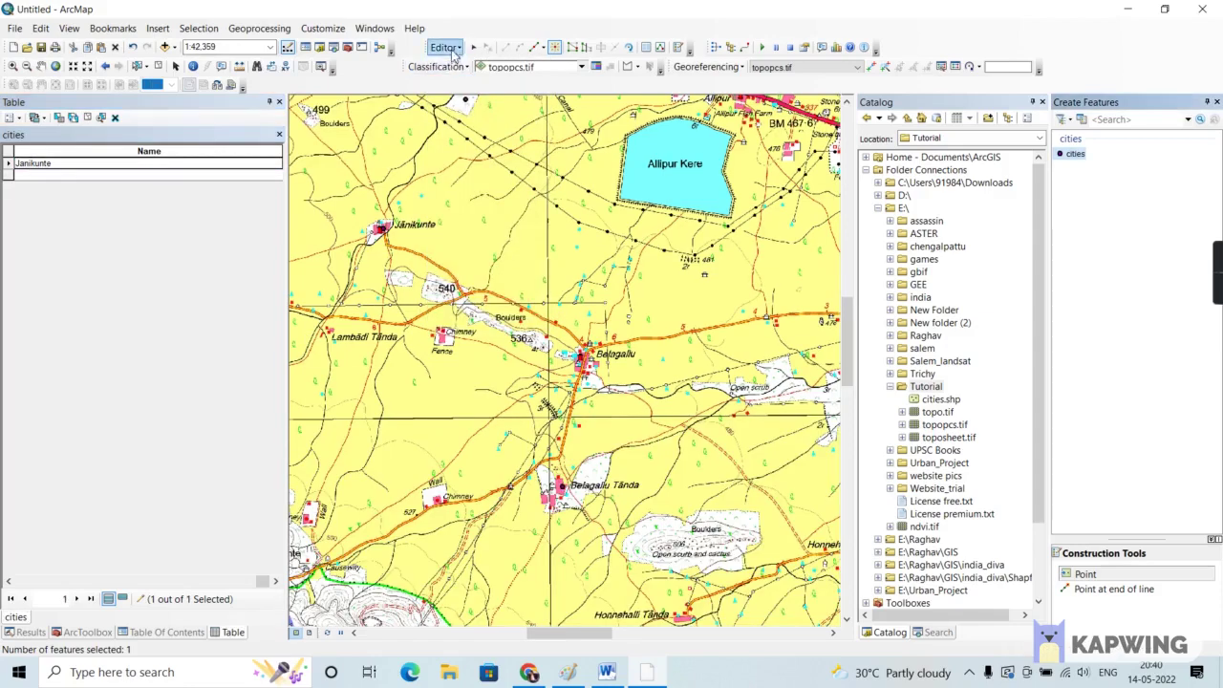
left_click(455, 49)
left_click(467, 84)
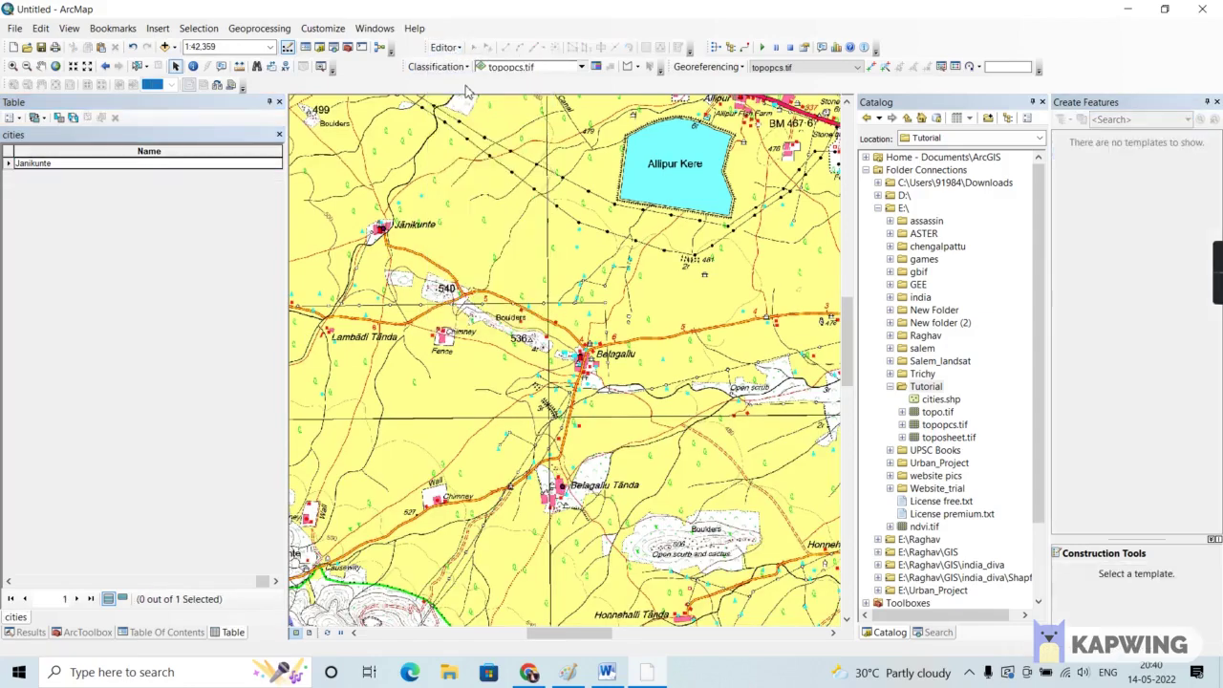
Select all city records, show only the selected ones, then return to the layer list
left_click(16, 120)
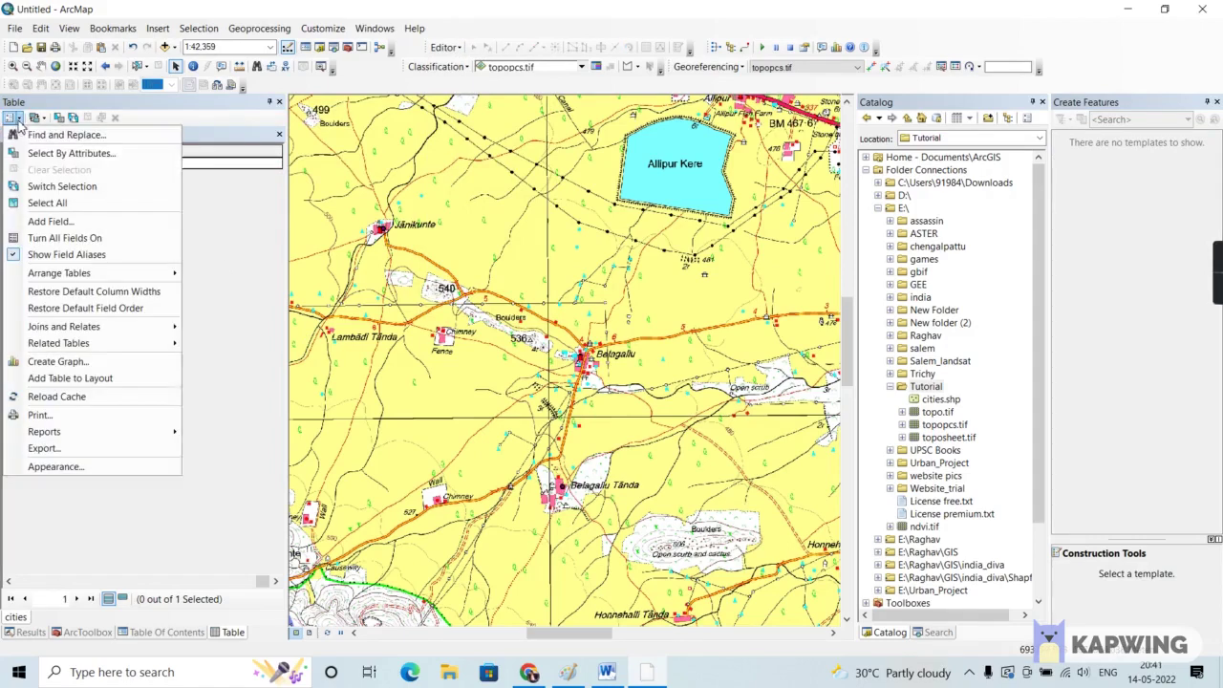
left_click(46, 203)
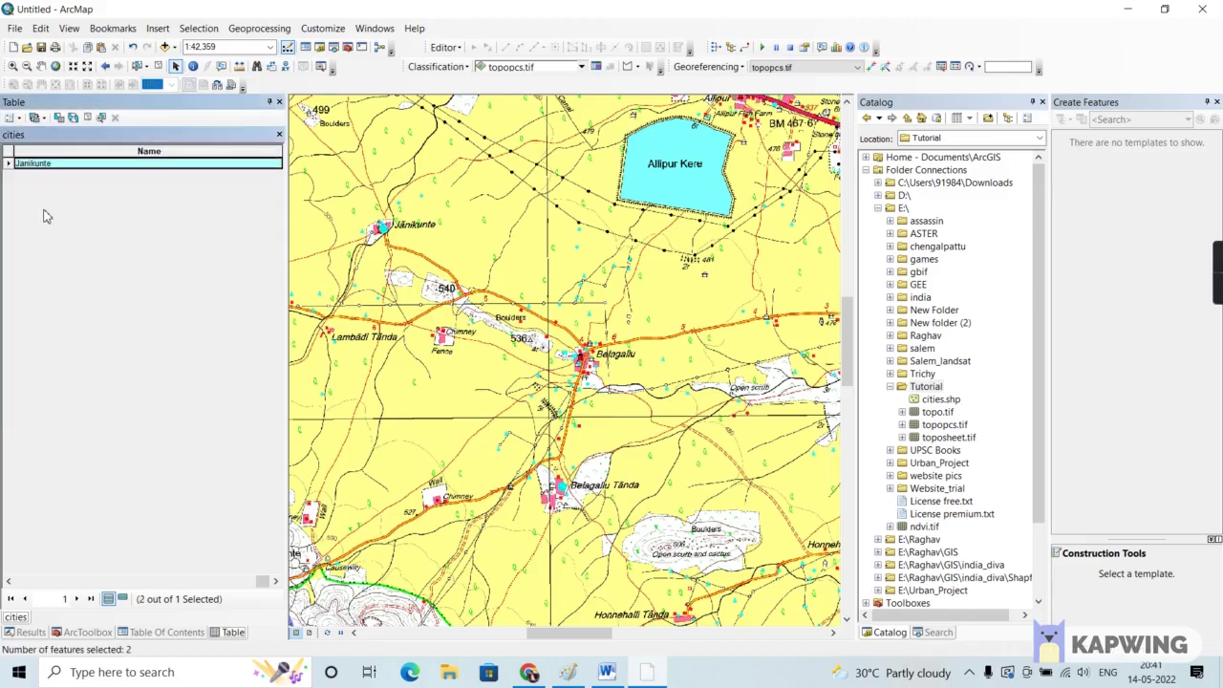
left_click(123, 599)
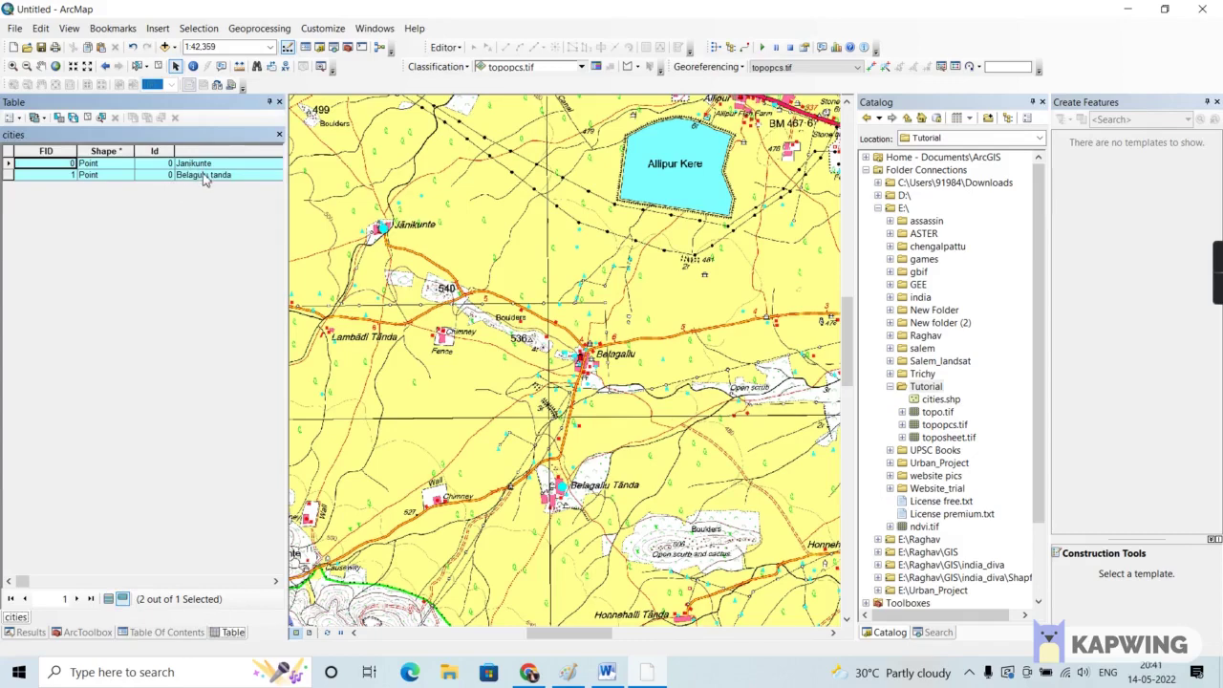
left_click(166, 632)
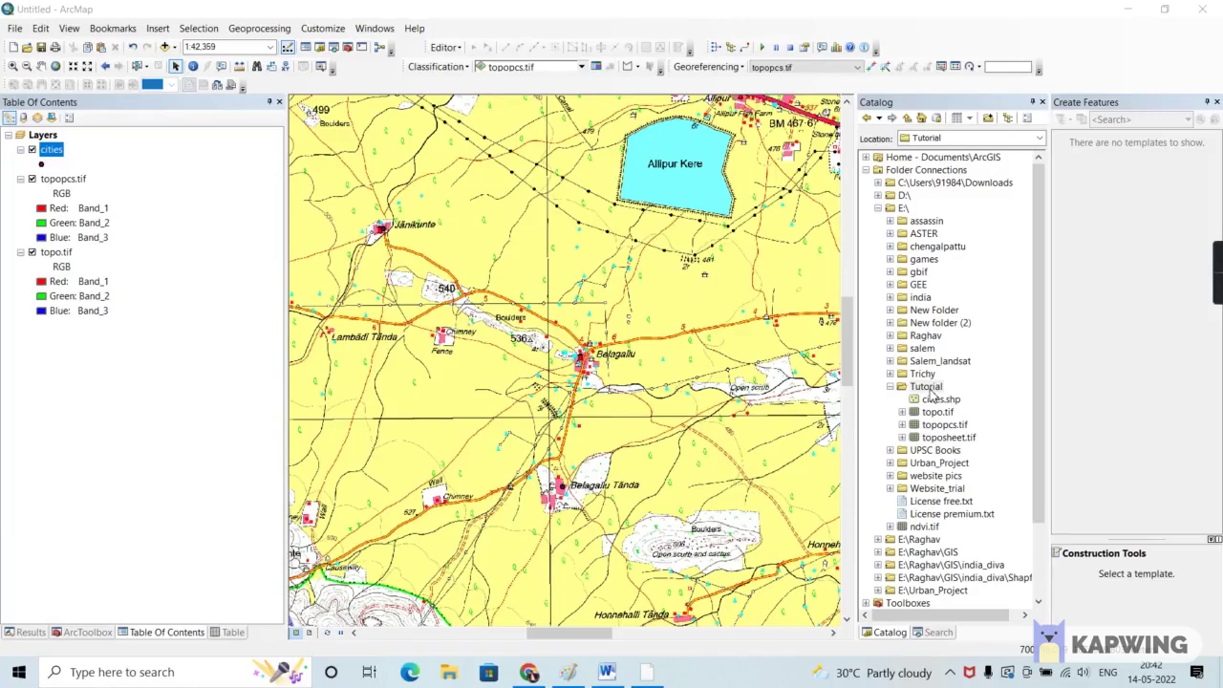
Begin a new Polyline shapefile named road in the Tutorial folder
right_click(929, 392)
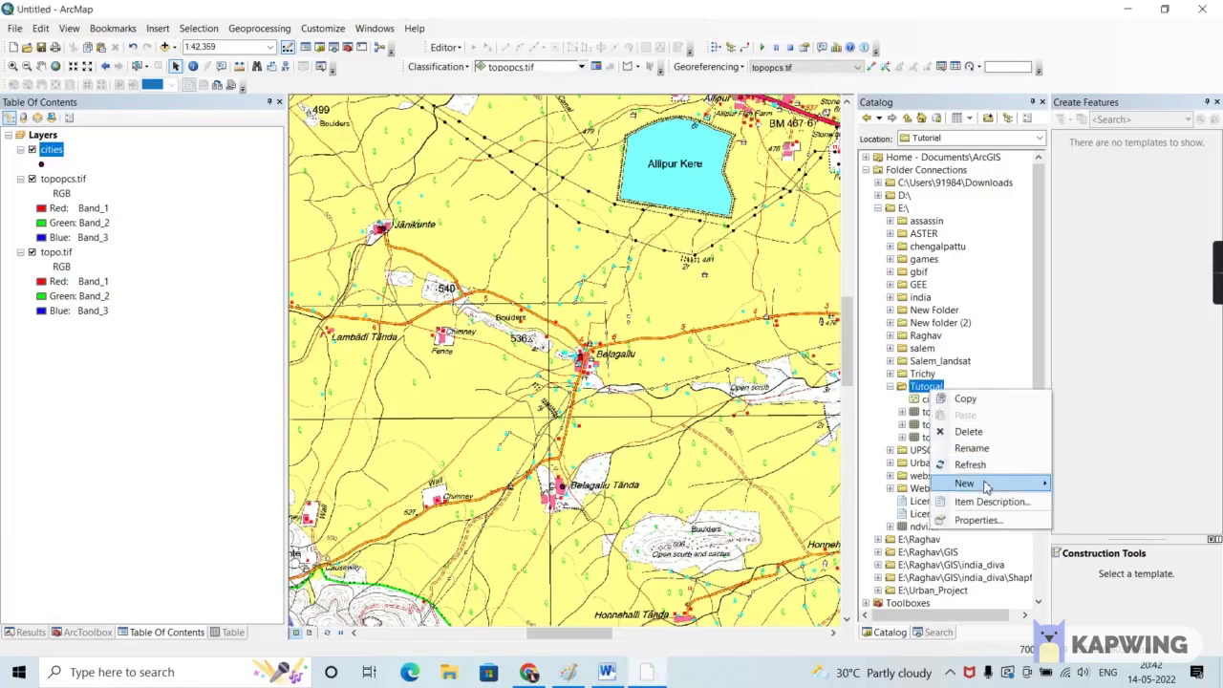
mouse_move(989, 488)
left_click(1098, 526)
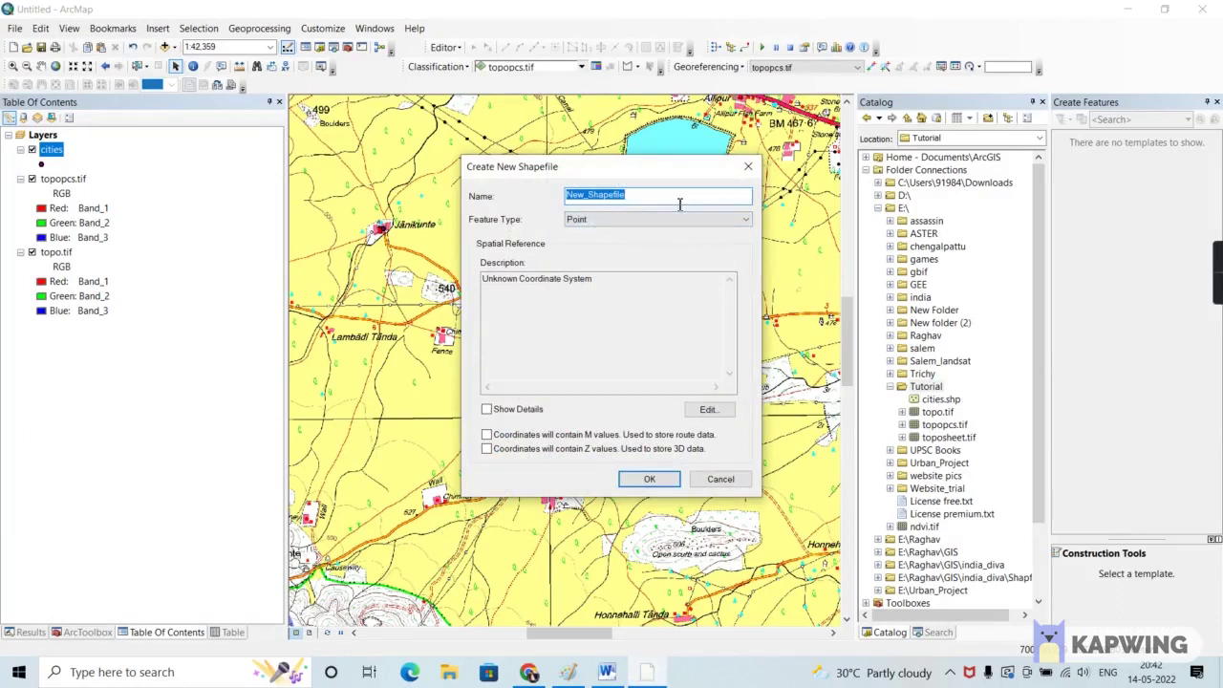
type("road")
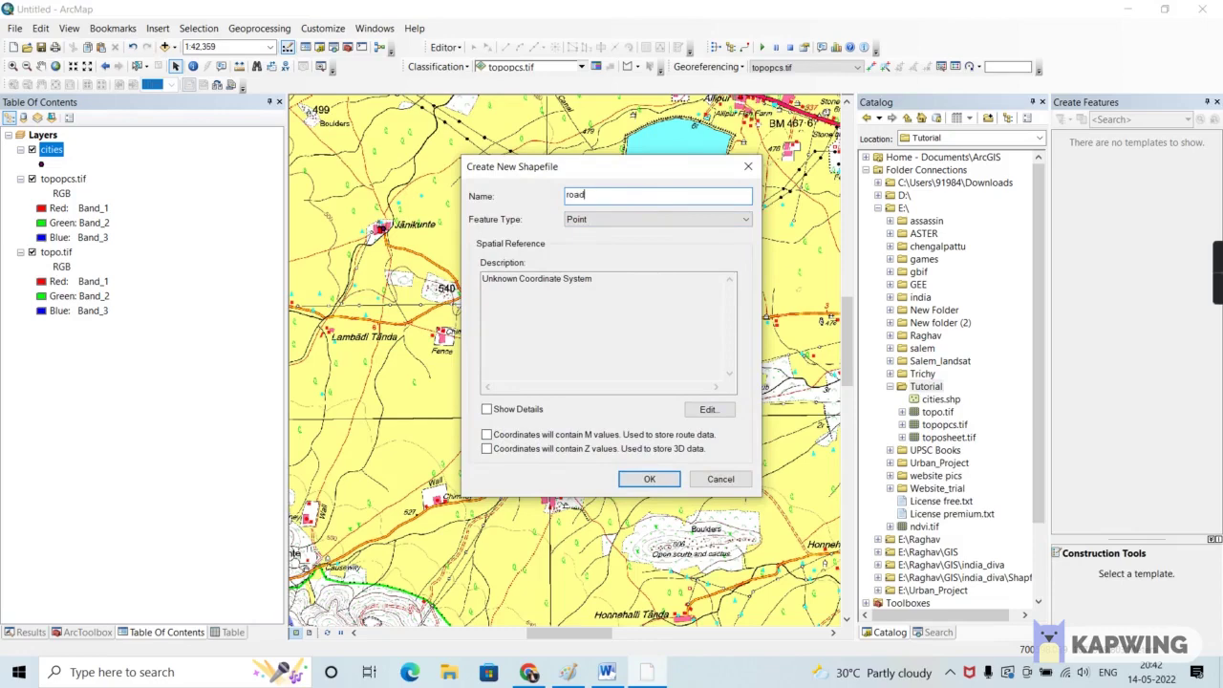
left_click(723, 220)
left_click(630, 243)
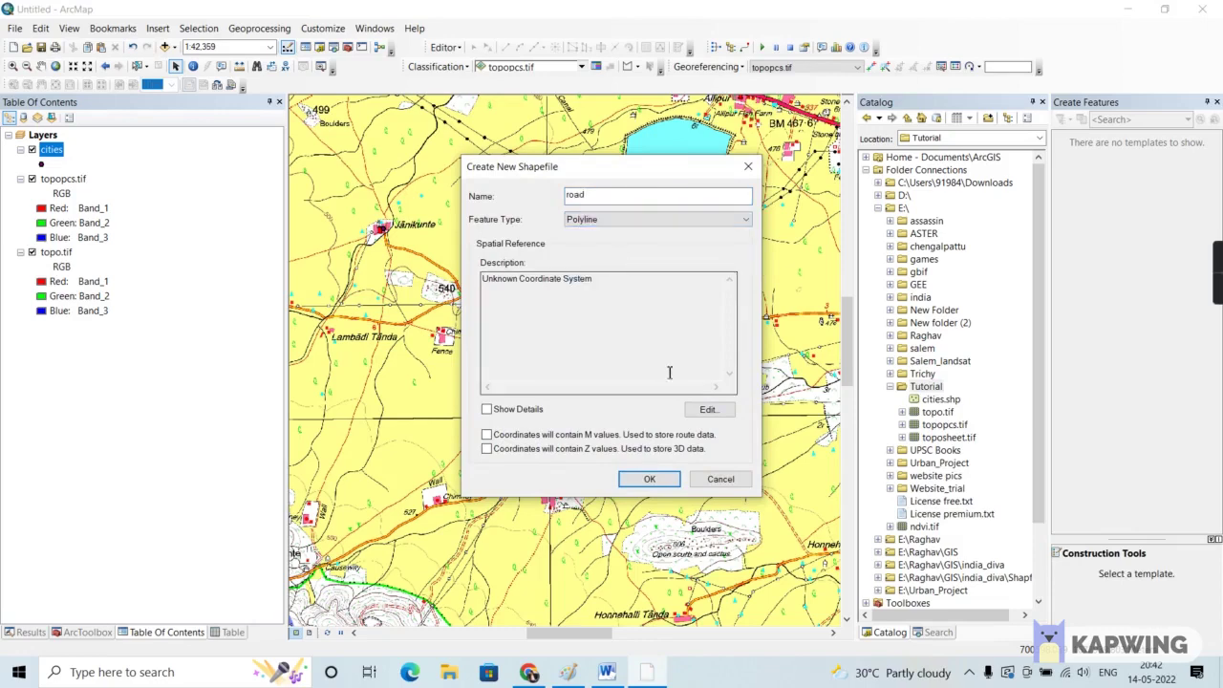
Give the road shapefile WGS 1984 UTM Zone 43N (32643) and create it
left_click(708, 410)
left_click(547, 177)
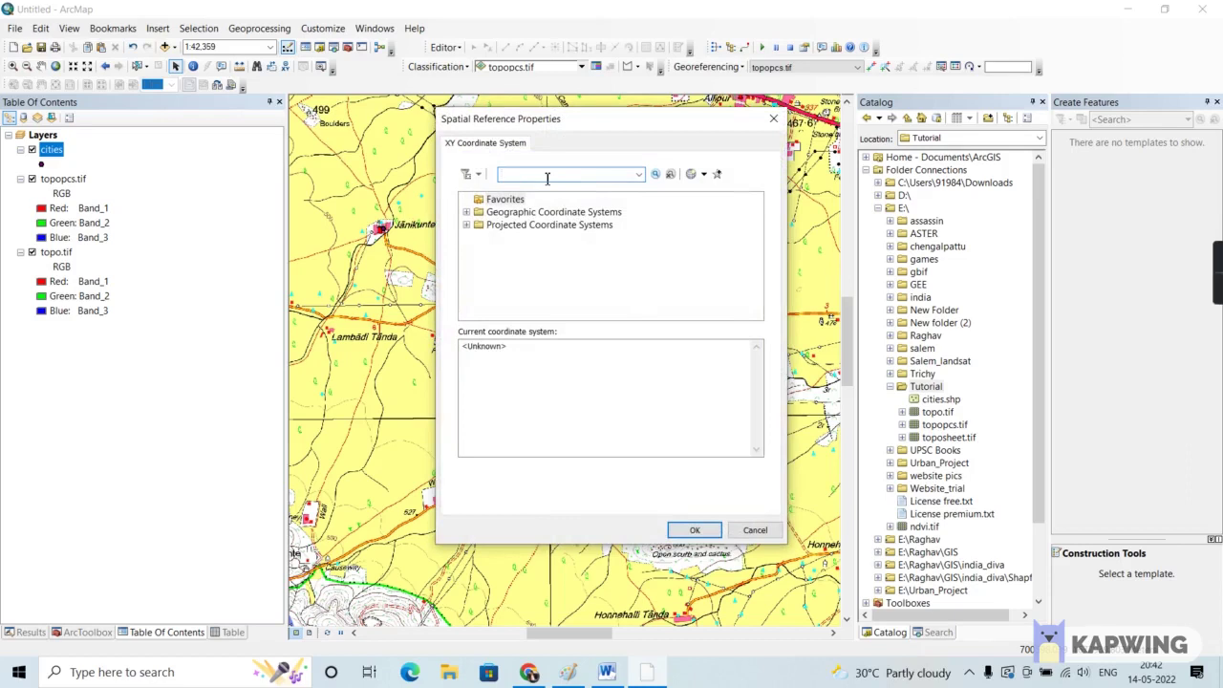
type("32643")
key("Return")
left_click(589, 266)
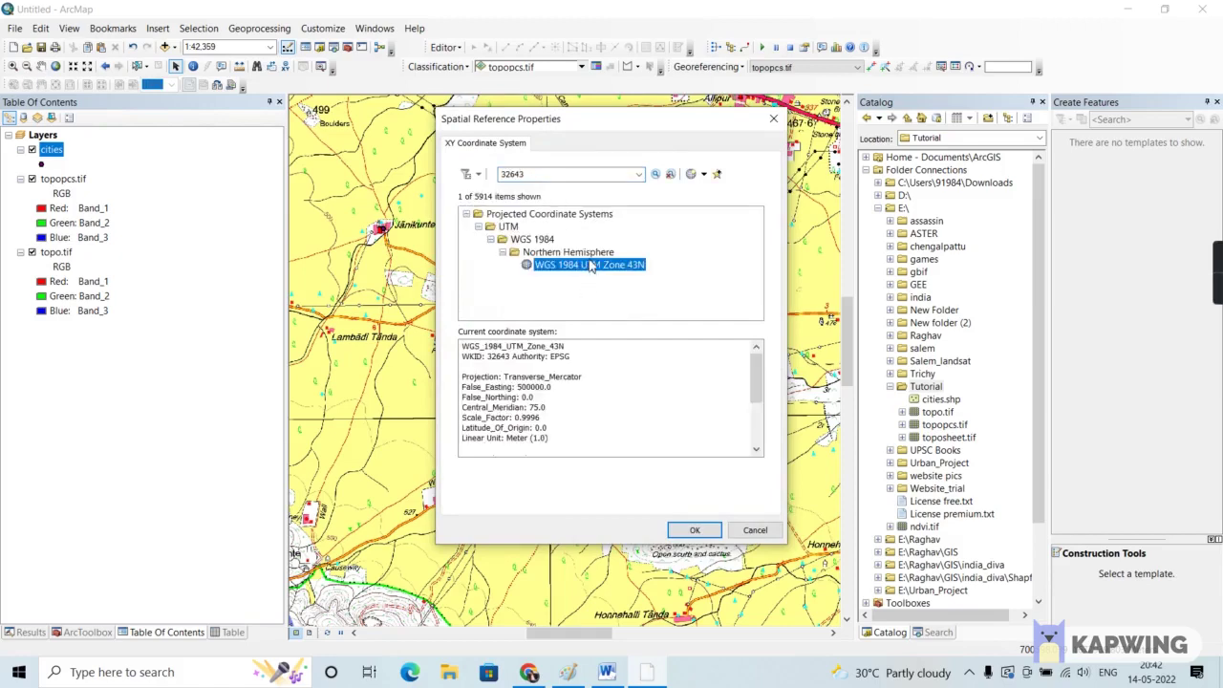
left_click(695, 533)
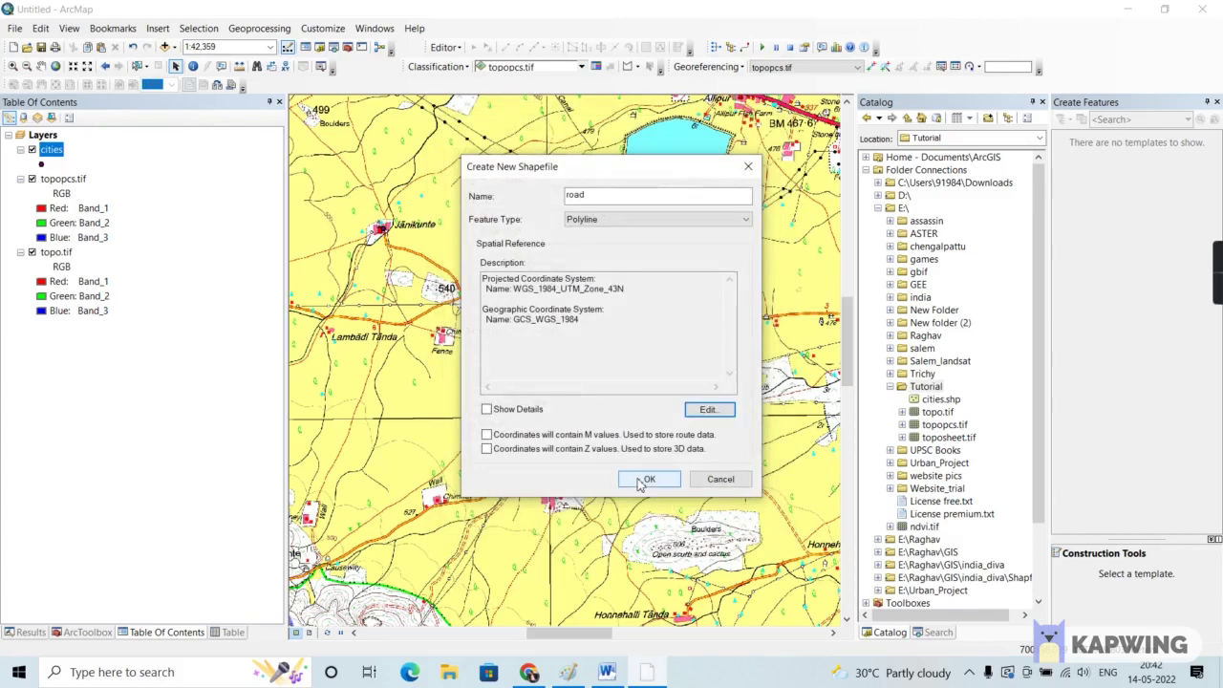
left_click(642, 481)
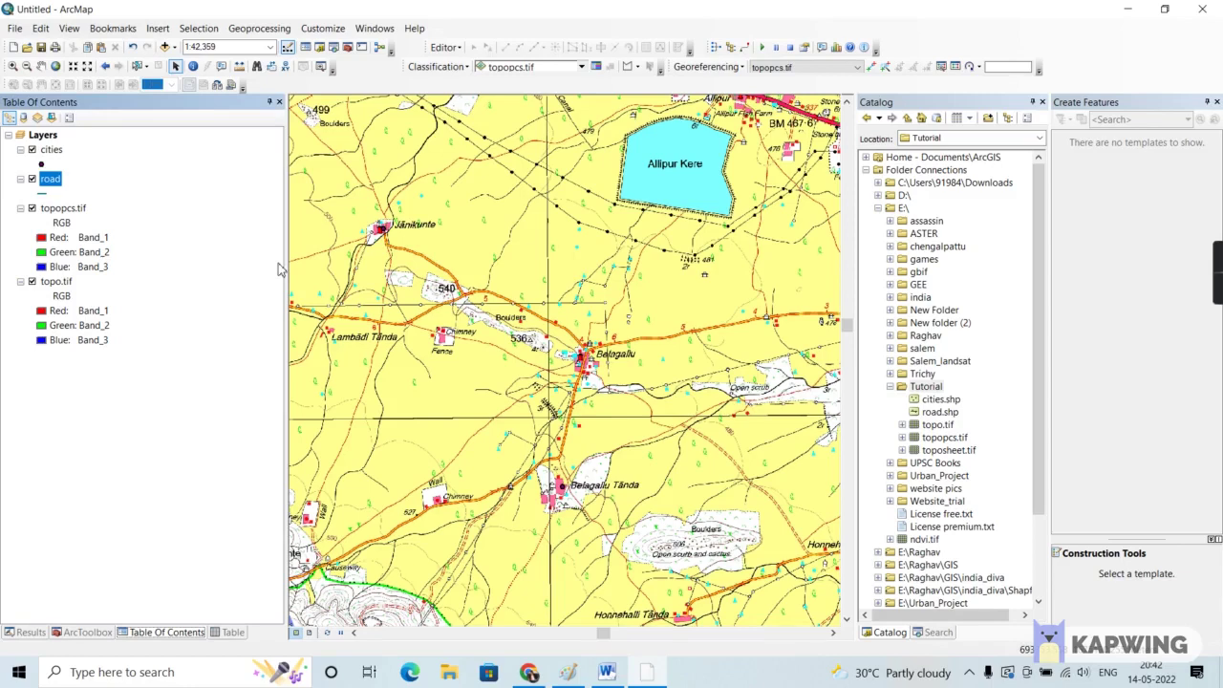
right_click(53, 185)
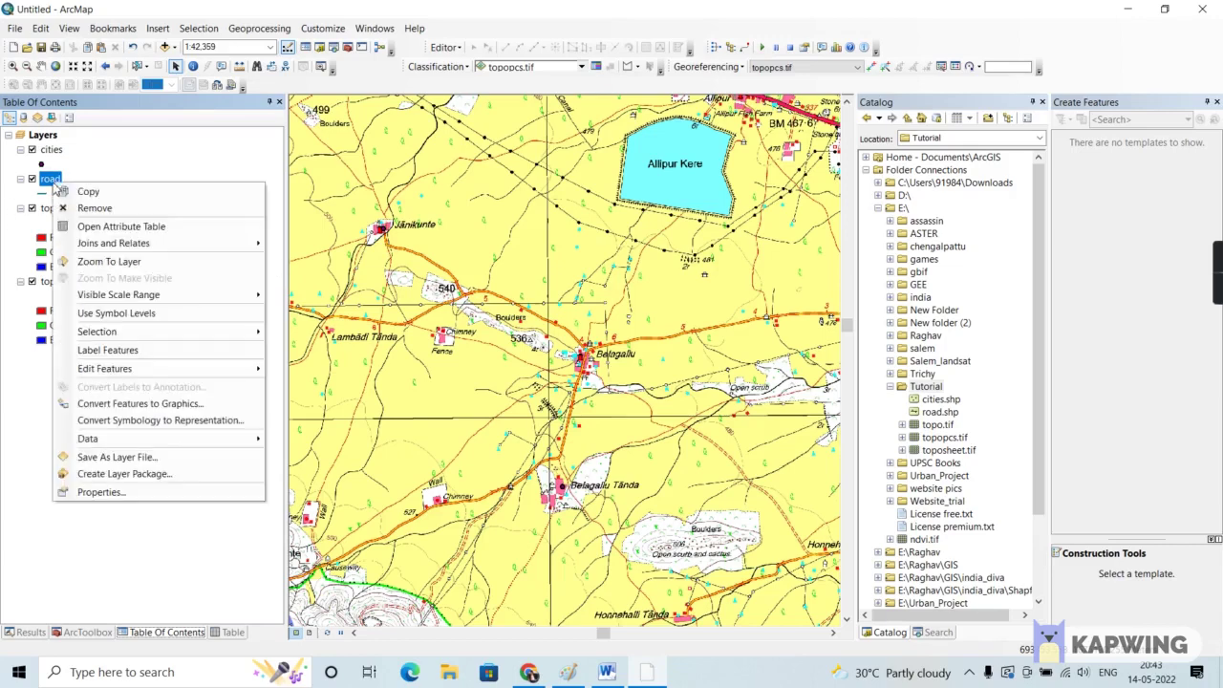
Open the road attribute table and add a Text field called name
left_click(84, 229)
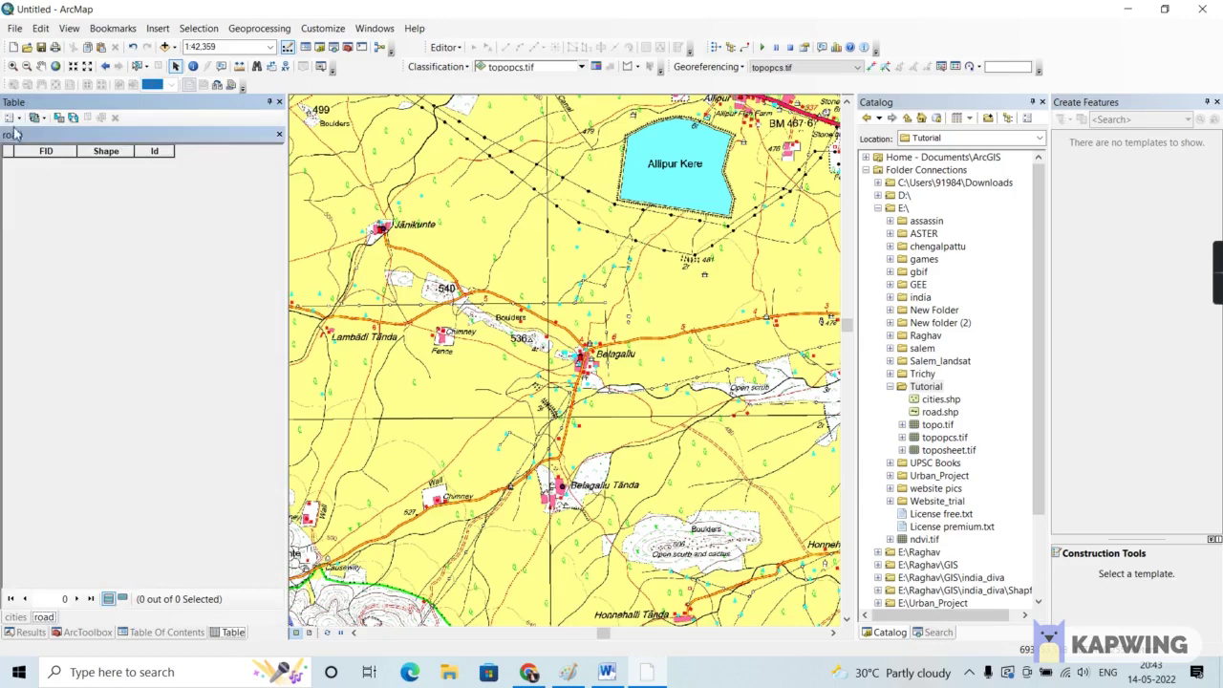
left_click(11, 117)
left_click(39, 220)
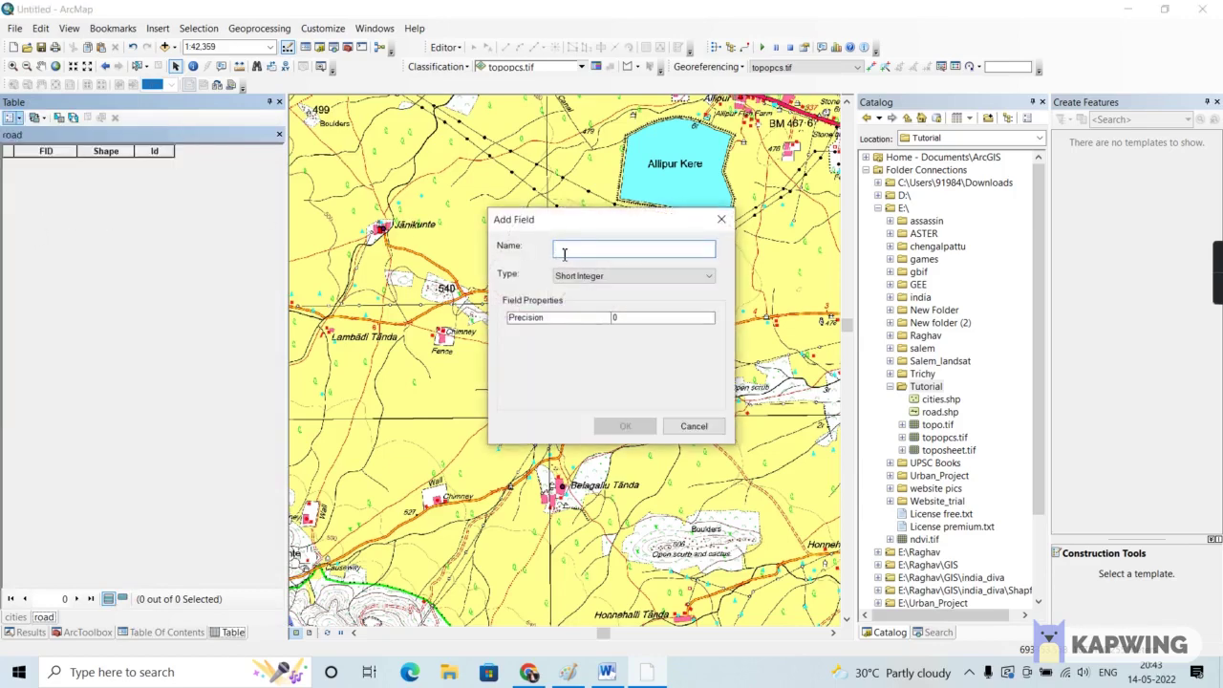
type("name")
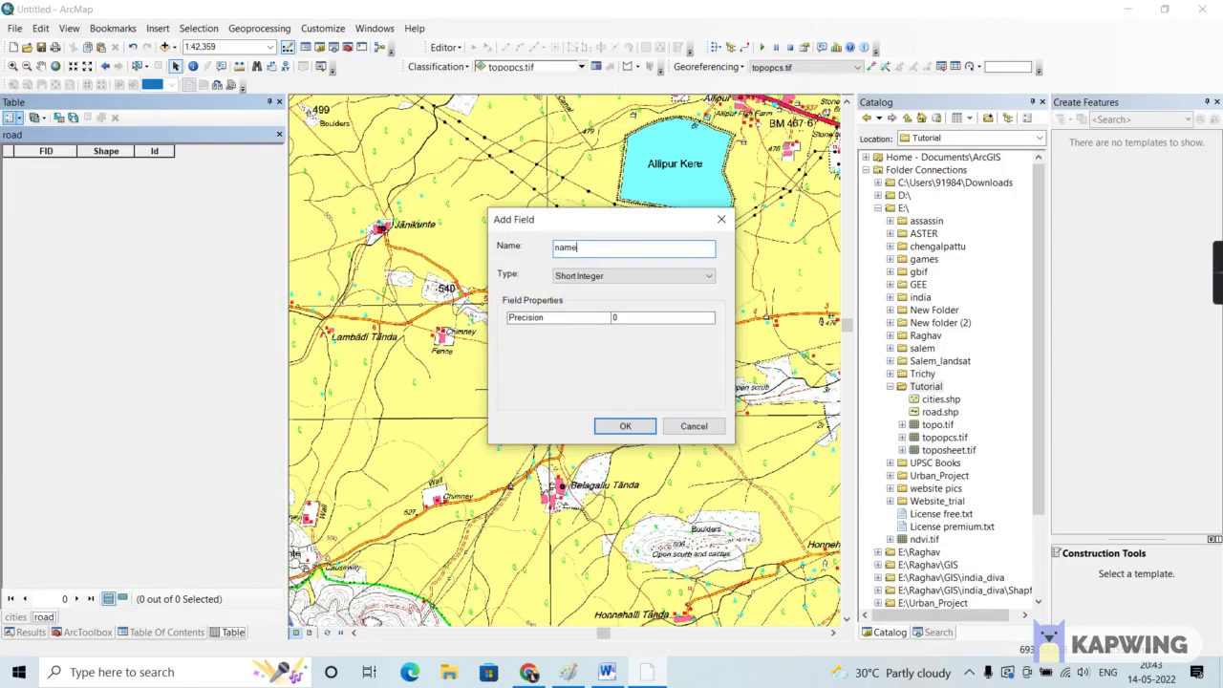
left_click(675, 285)
left_click(615, 334)
left_click(621, 426)
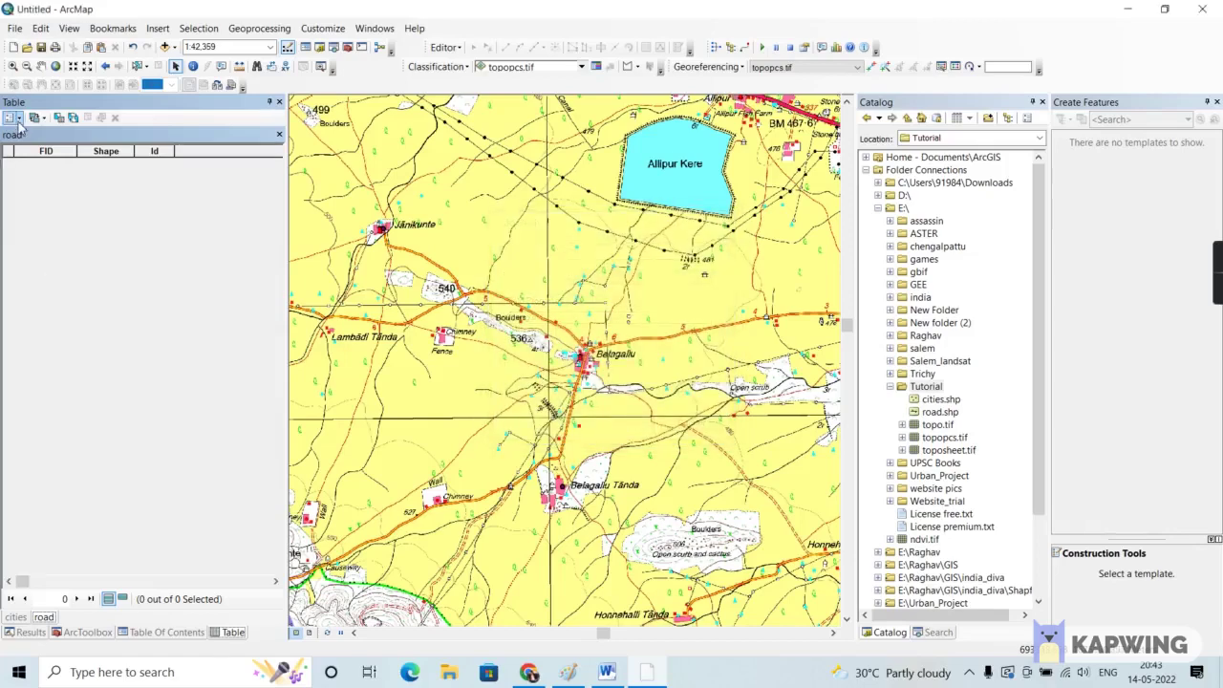
Add a second field named distance to the road table
left_click(19, 124)
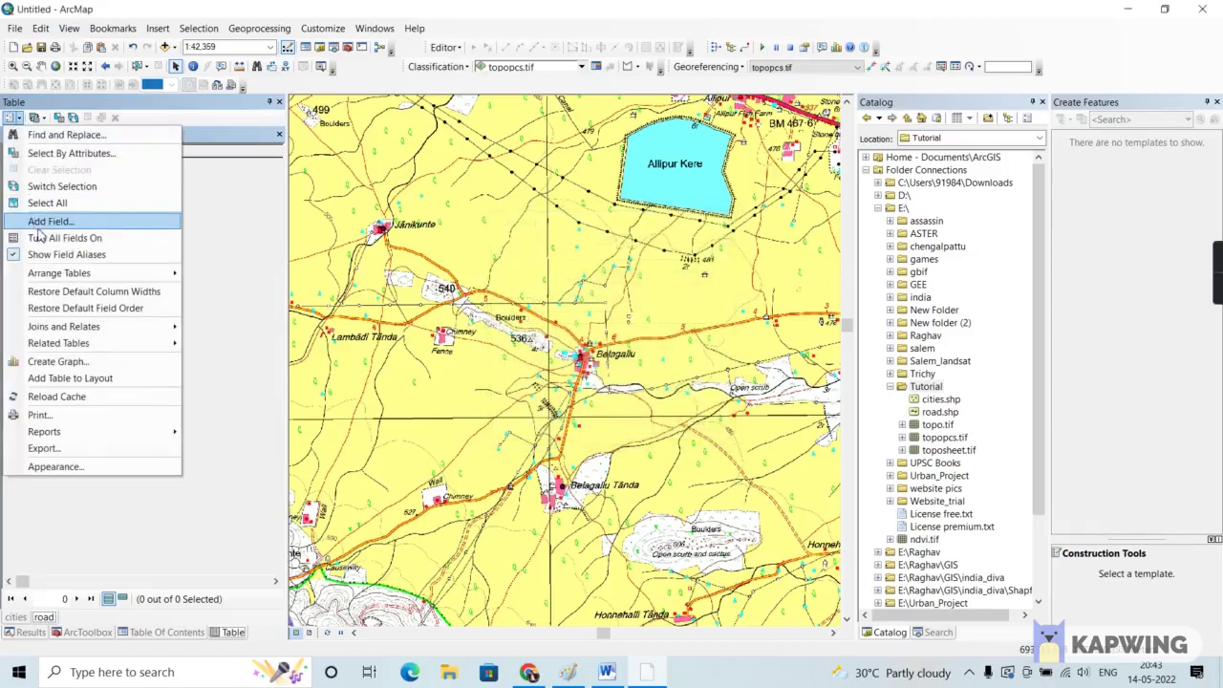
left_click(40, 230)
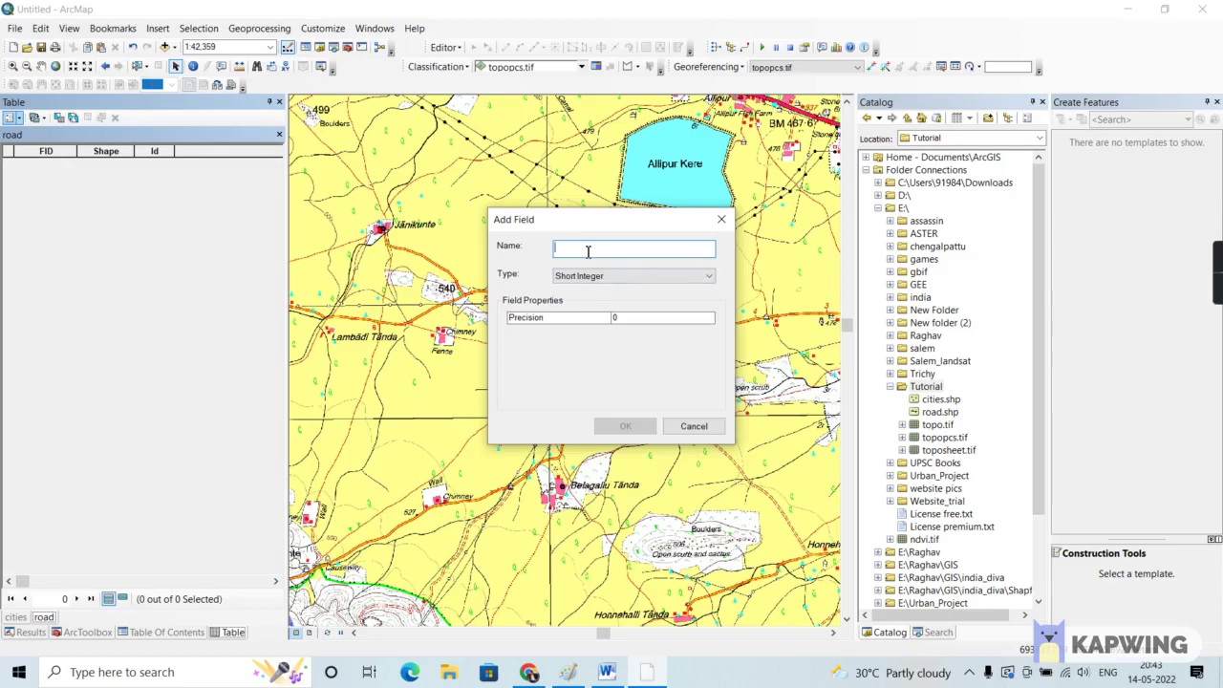
type("dist")
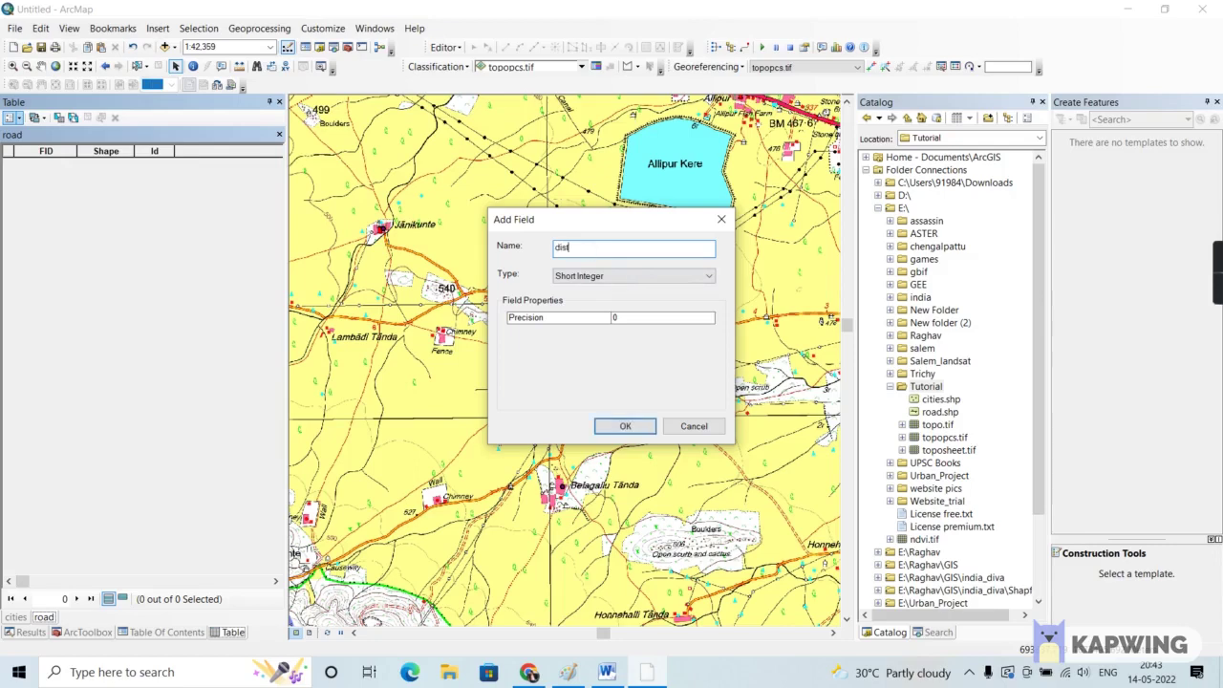
type("a")
type("ce")
key("BackSpace")
key("BackSpace")
type("nce")
left_click(648, 283)
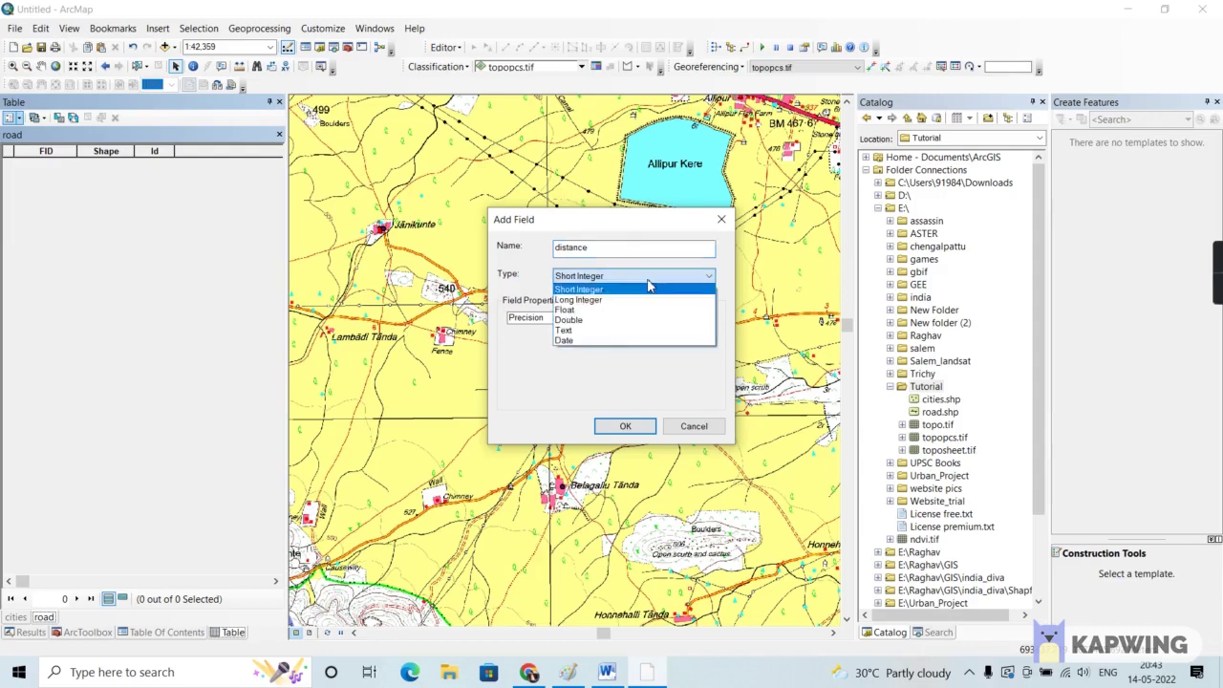
left_click(594, 331)
left_click(624, 426)
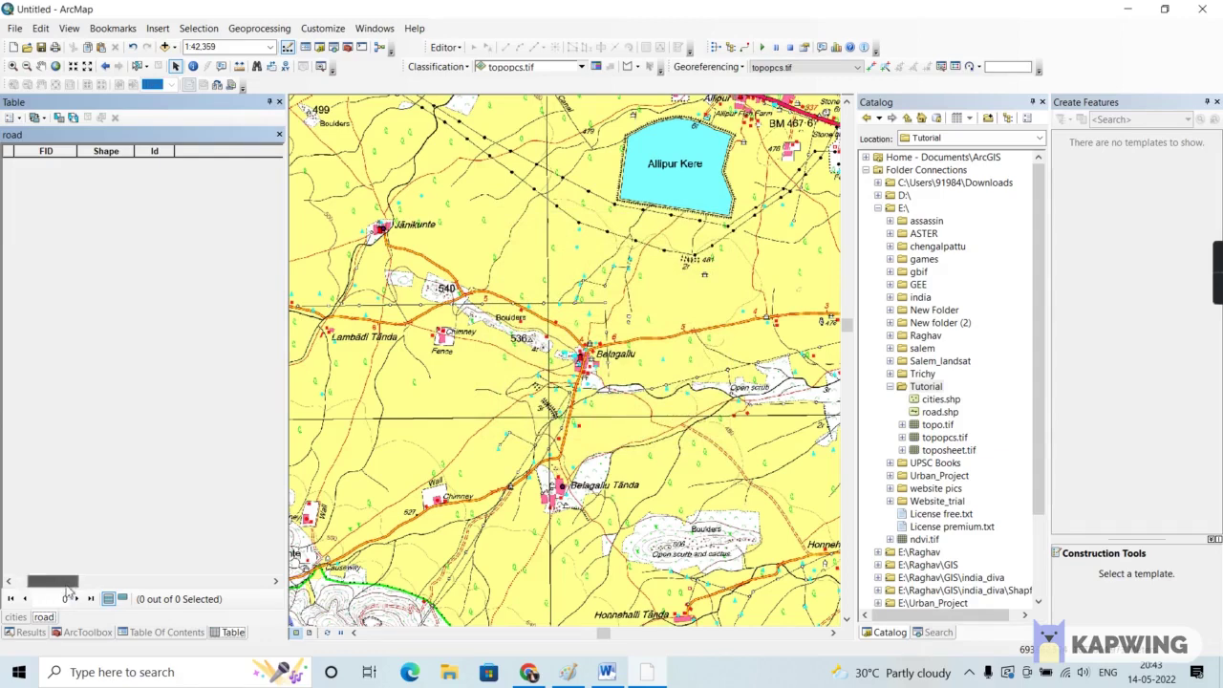
left_click_drag(43, 581, 207, 598)
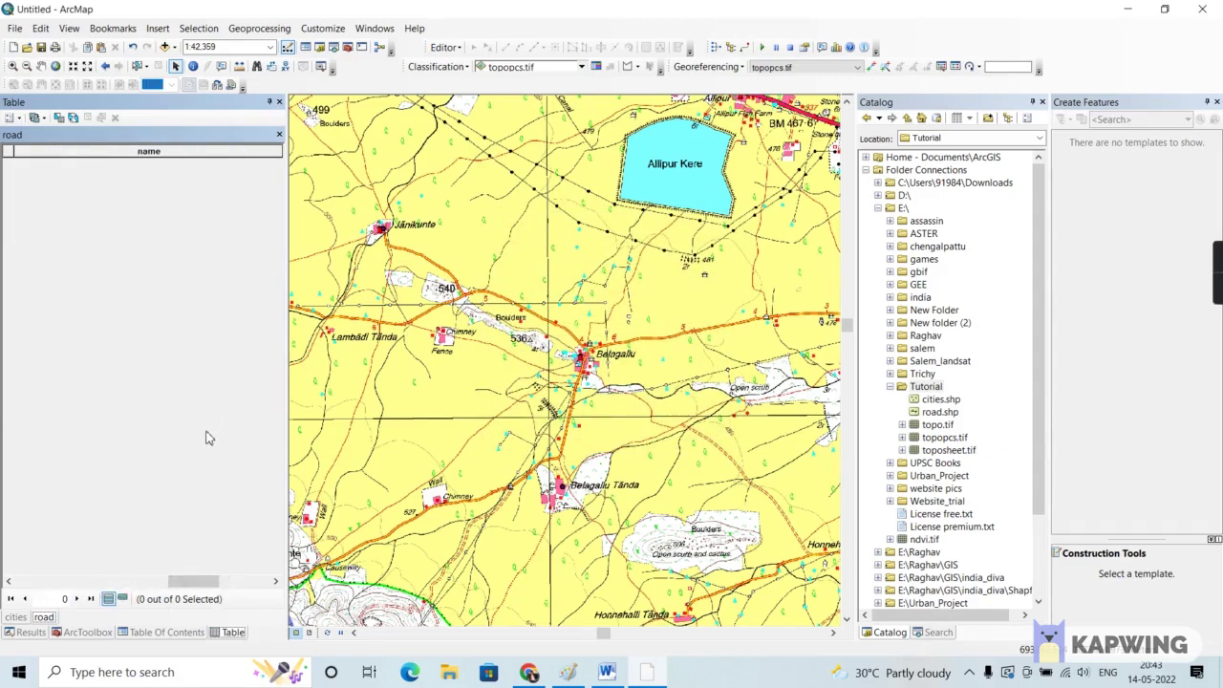
Start editing, zoom to the Jānikunte–Belagallu area and choose the road template
left_click(445, 48)
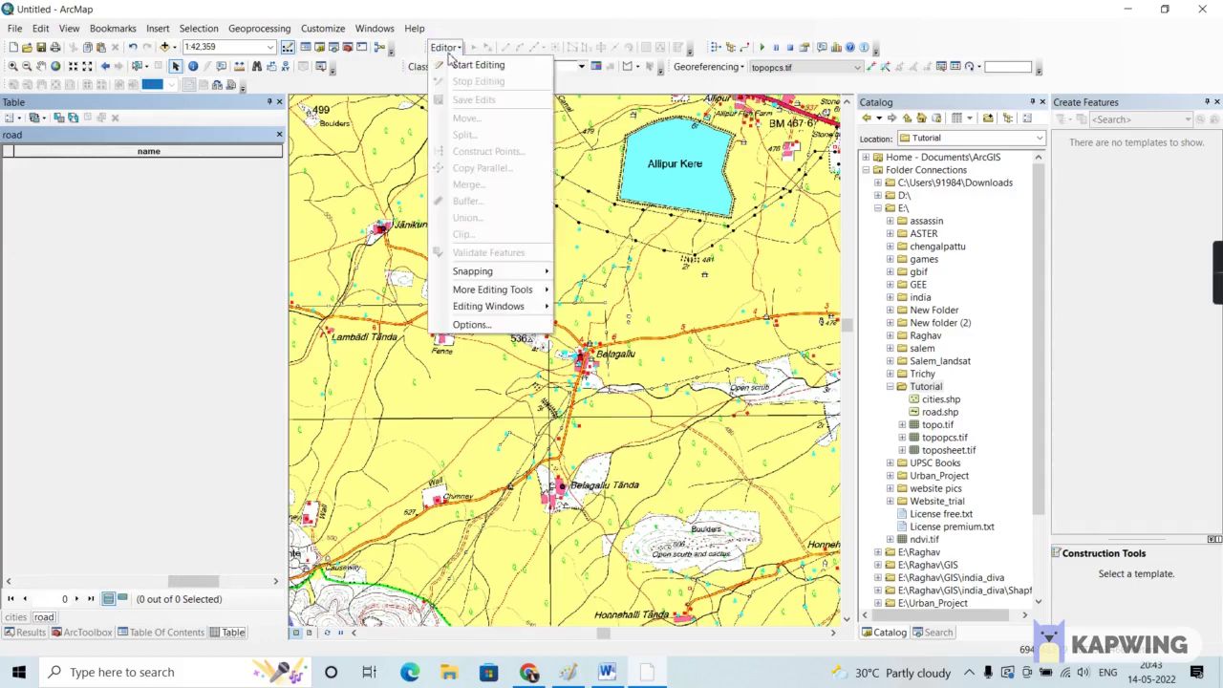
left_click(459, 64)
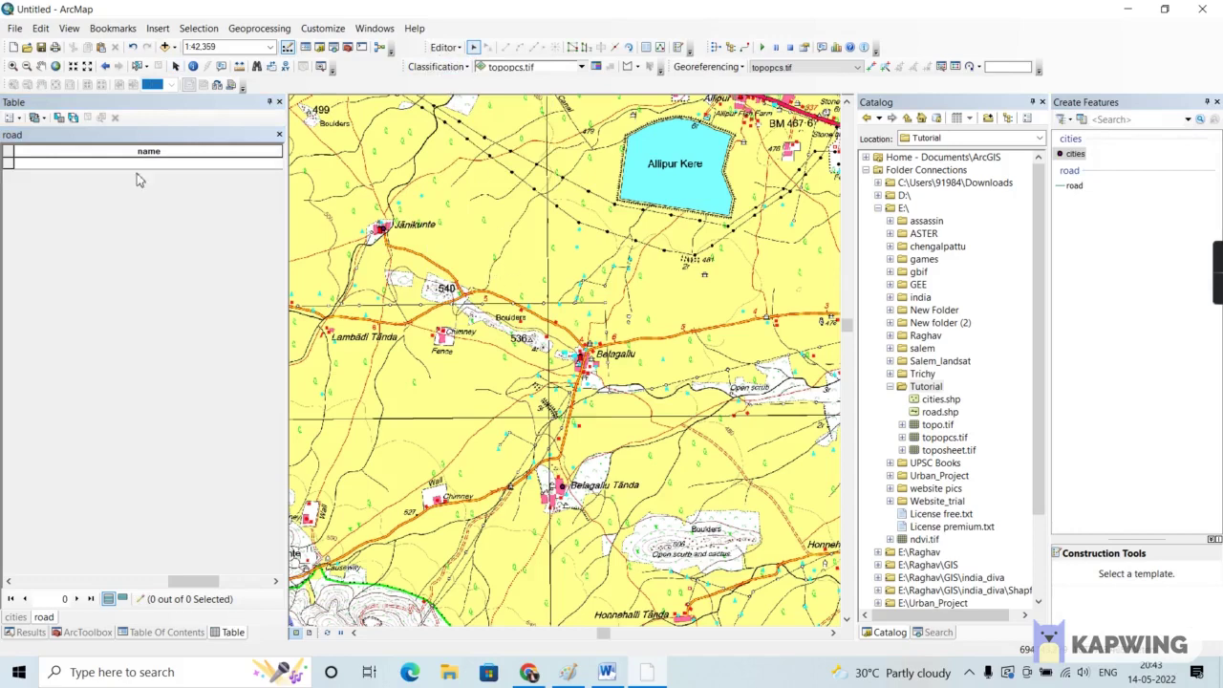
left_click(14, 66)
left_click_drag(351, 211, 639, 425)
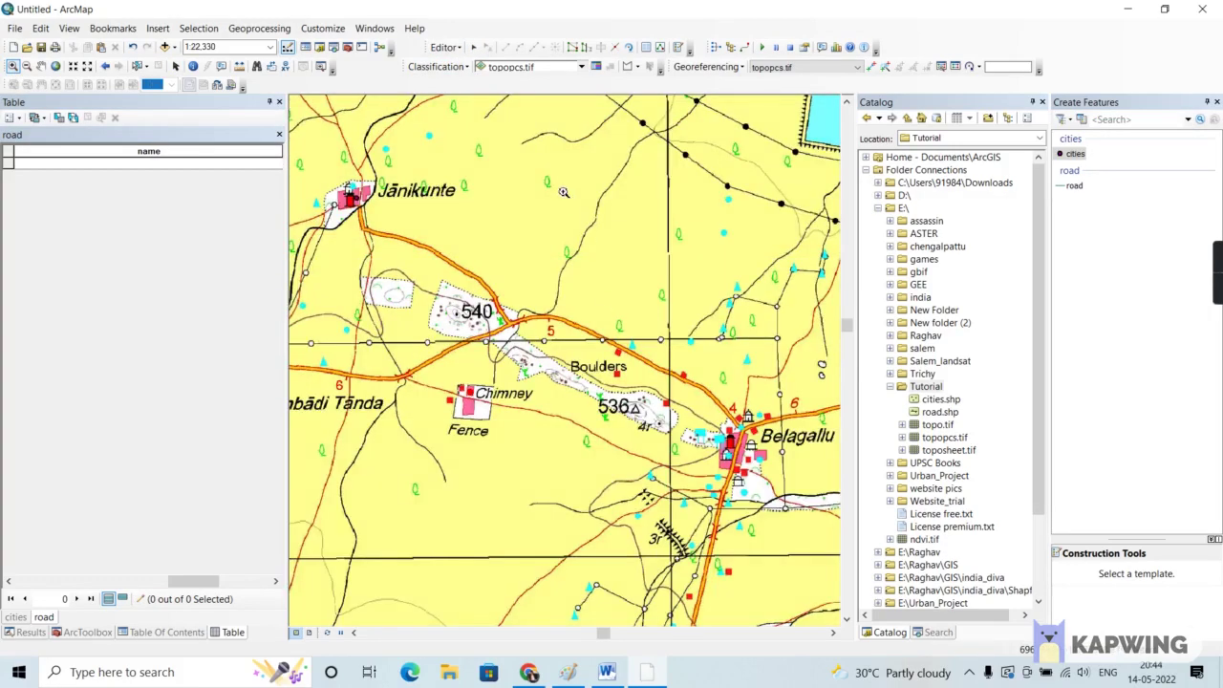
left_click(1073, 189)
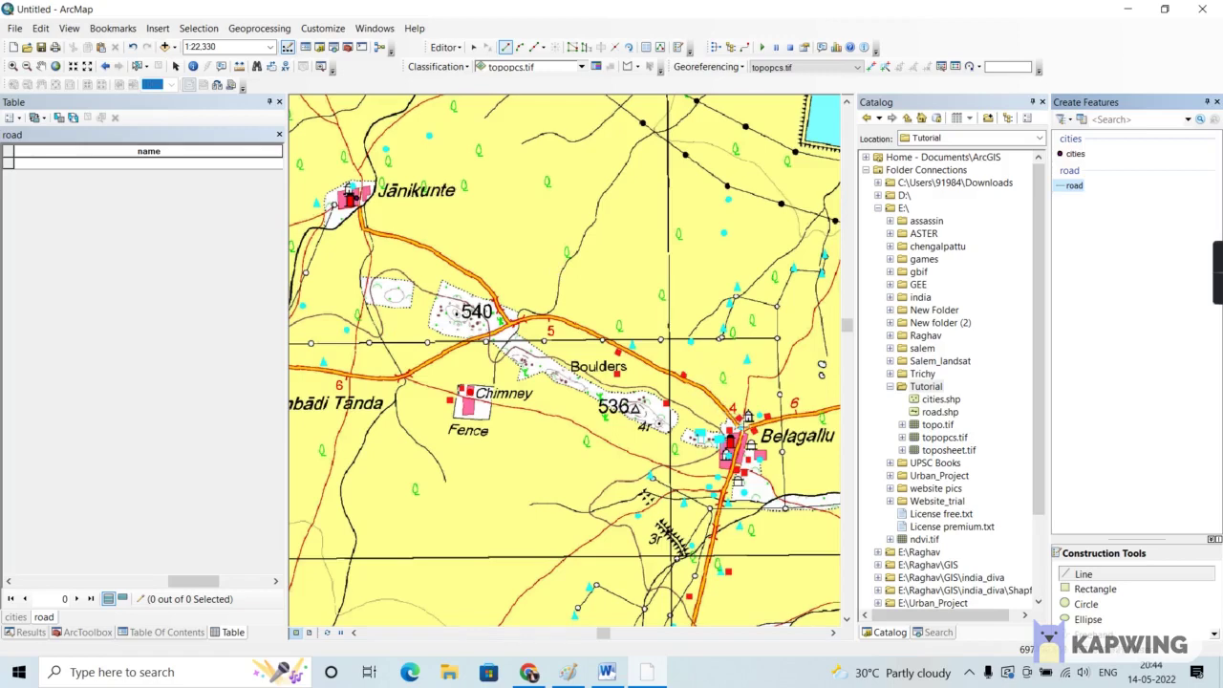
Trace the road line from Belagallu northwest to the 540 hill and finish it
left_click(738, 424)
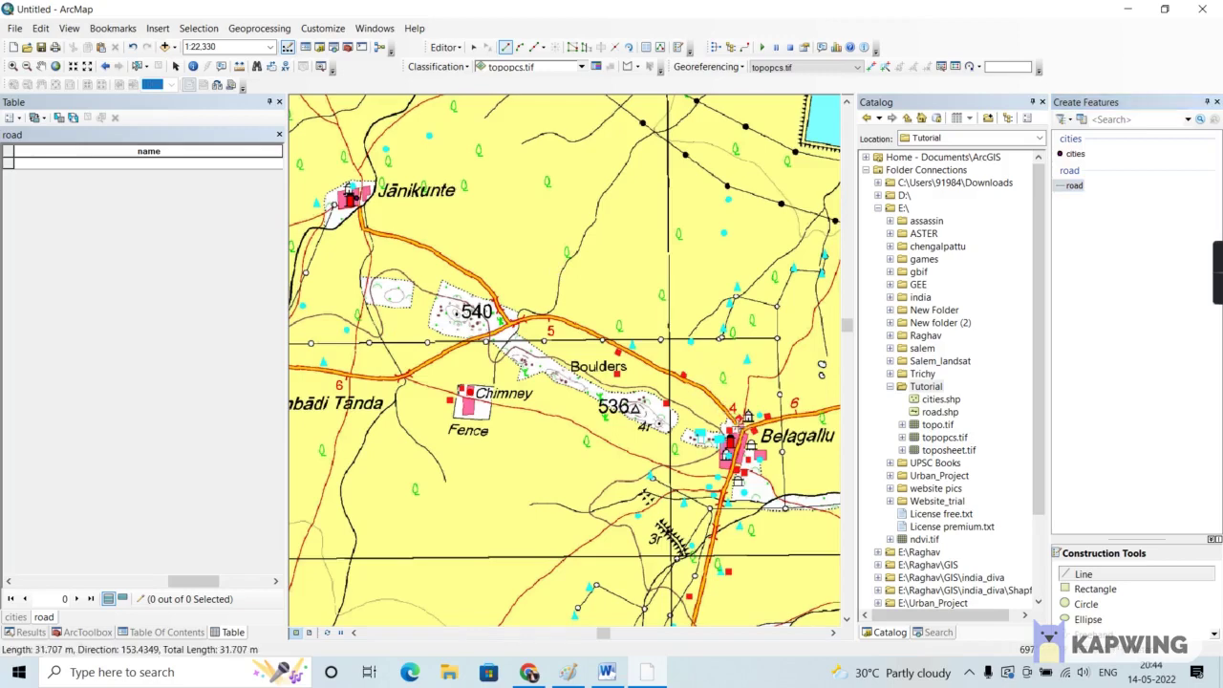
left_click(733, 411)
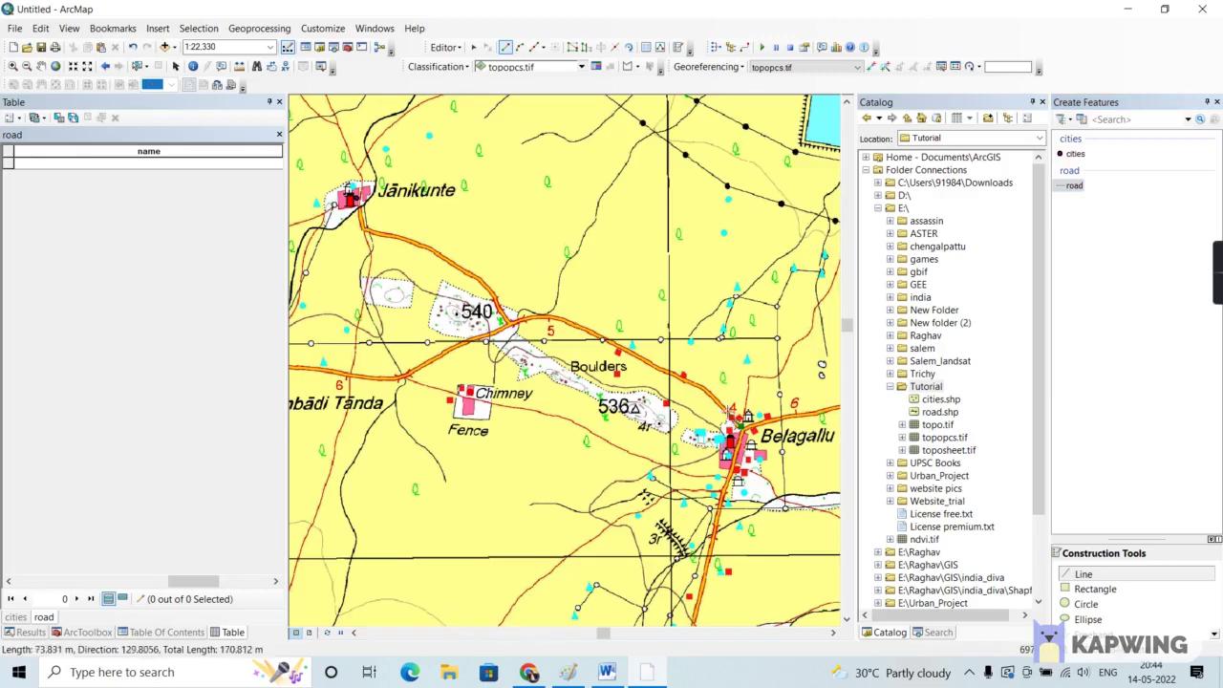
left_click(723, 406)
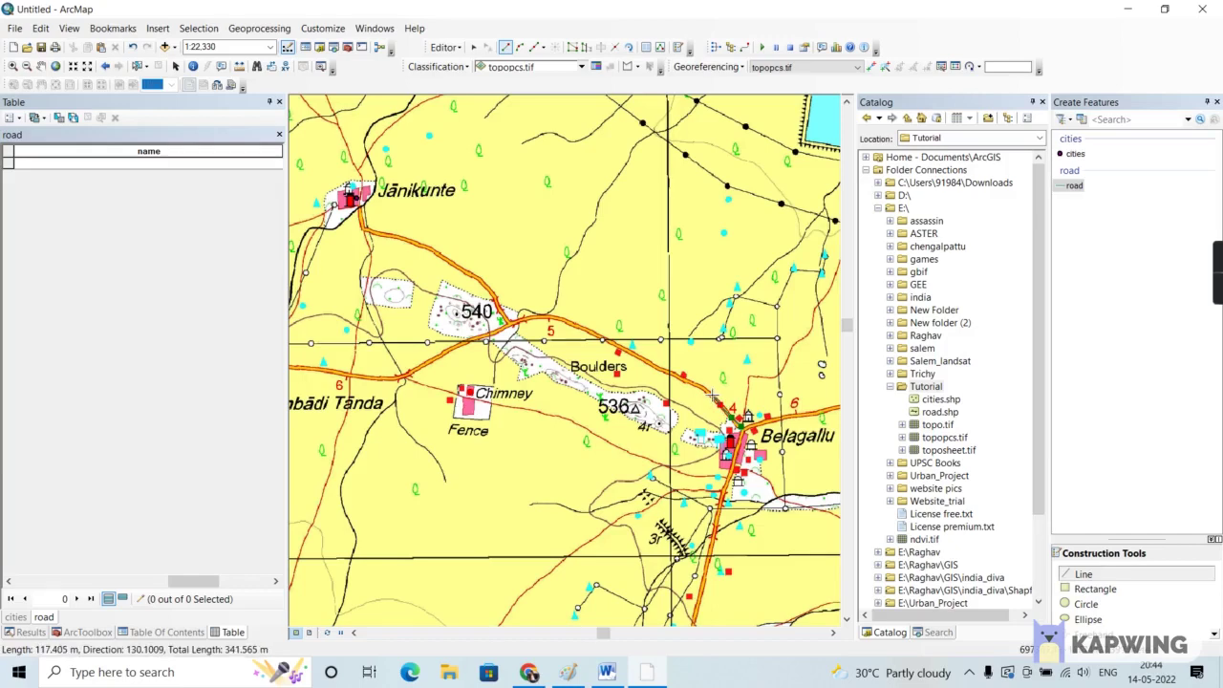
left_click(711, 395)
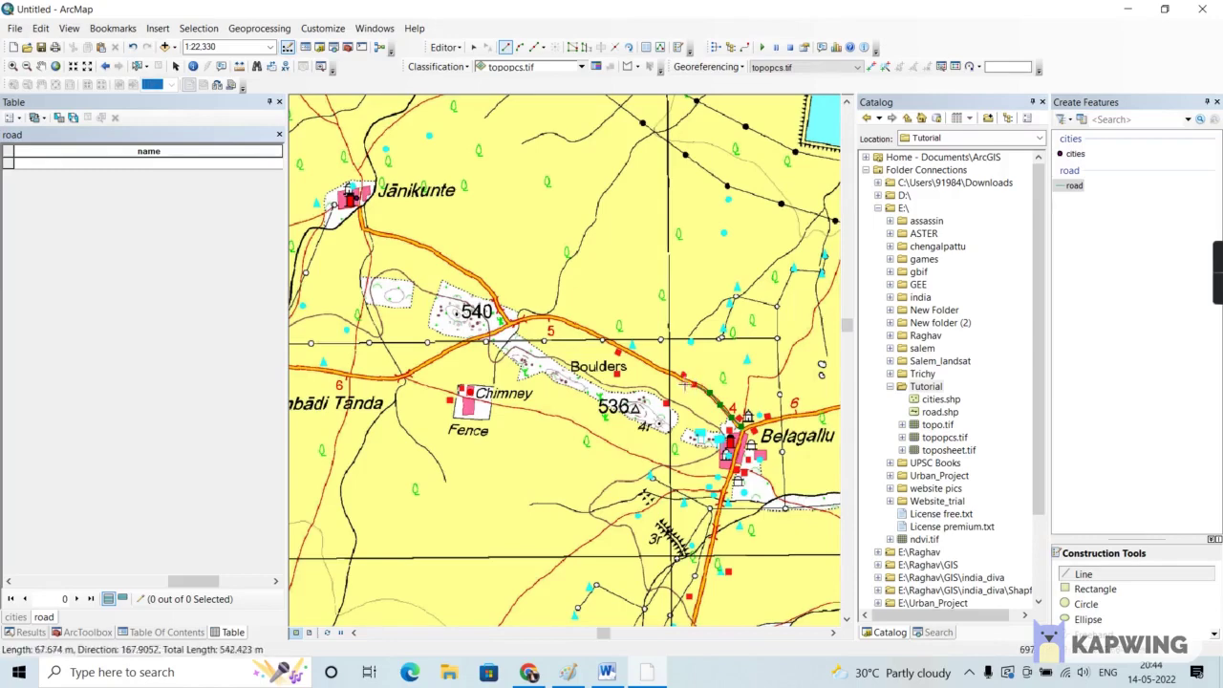
left_click(696, 386)
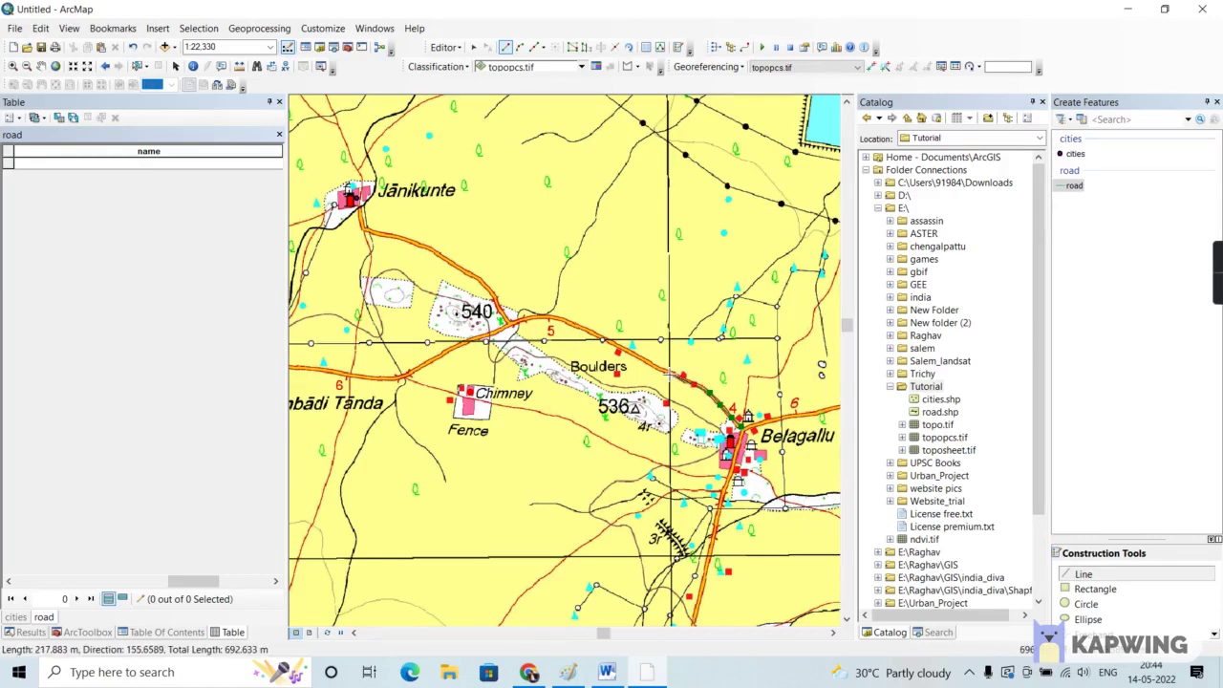
left_click(669, 374)
left_click(645, 362)
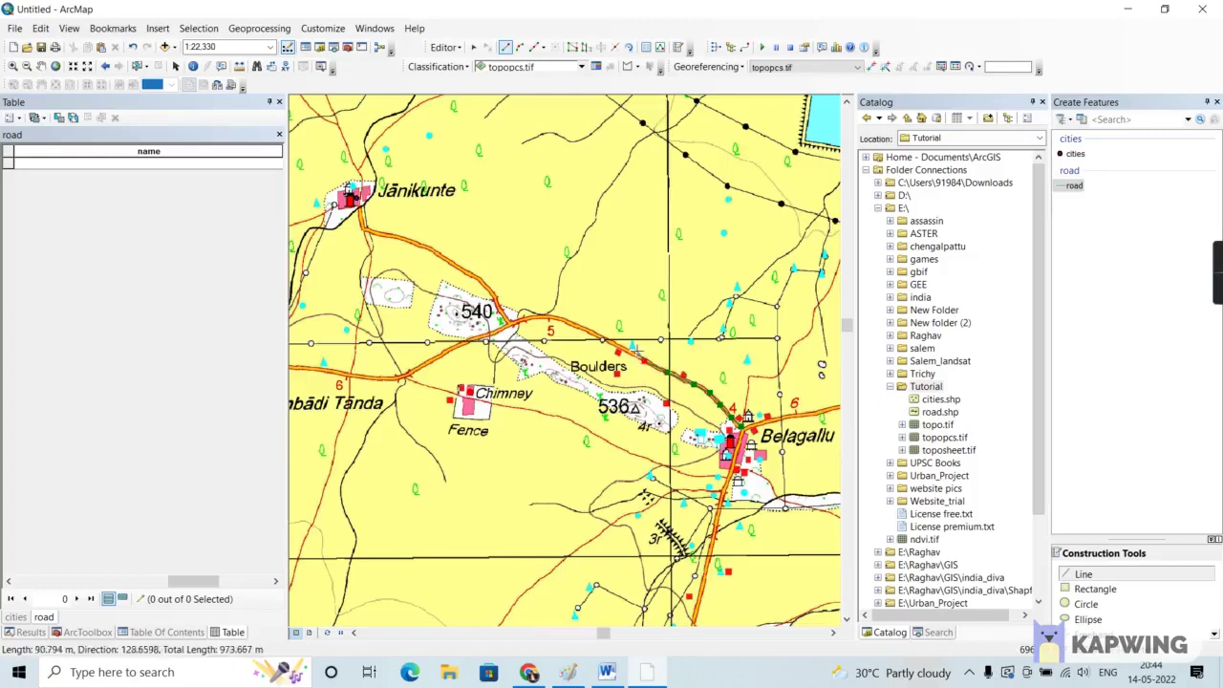
left_click(599, 337)
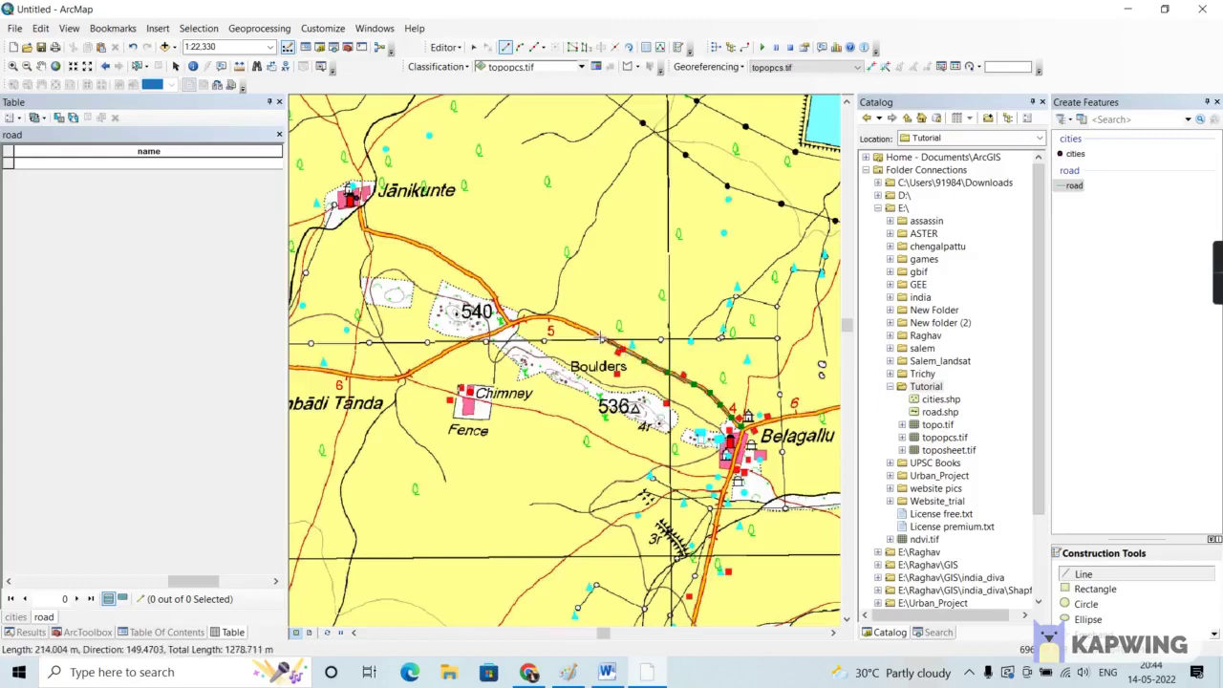
left_click(565, 319)
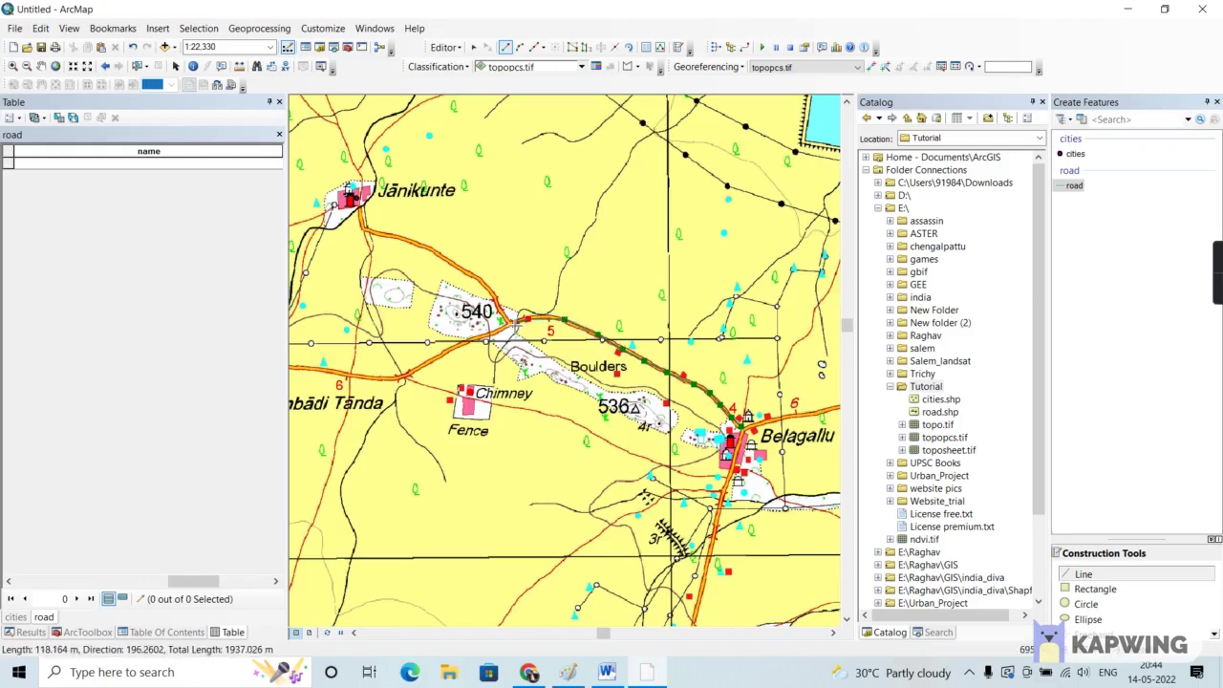
left_click(515, 325)
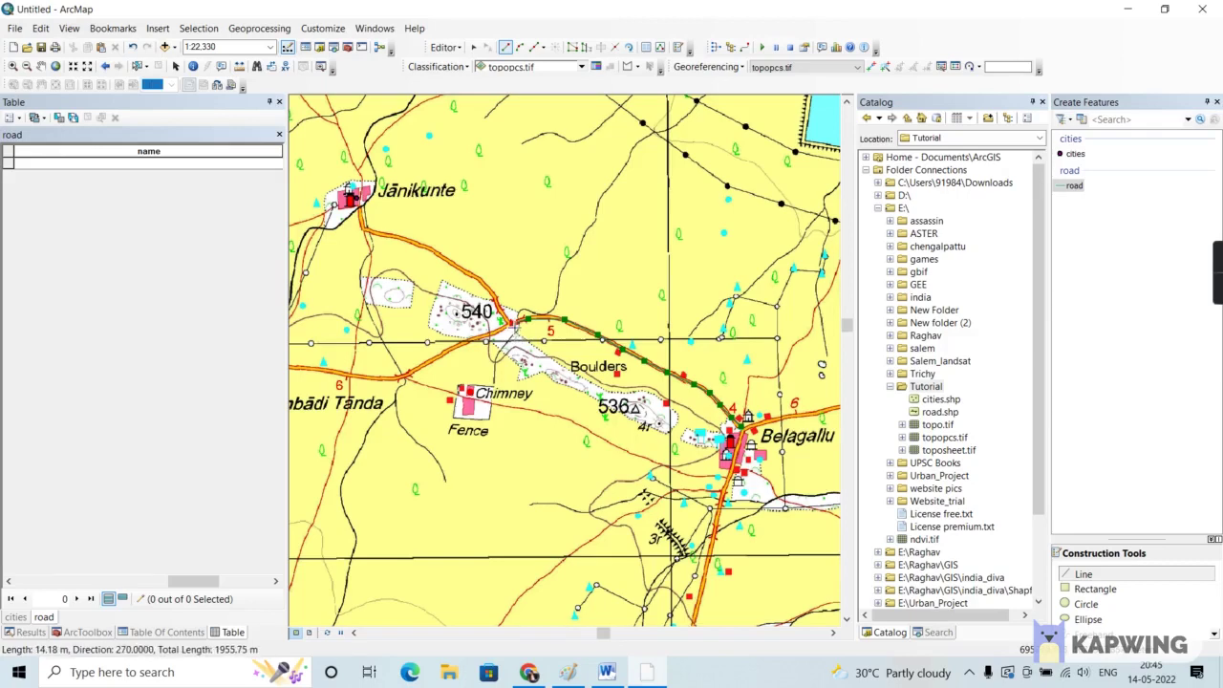
double_click(514, 323)
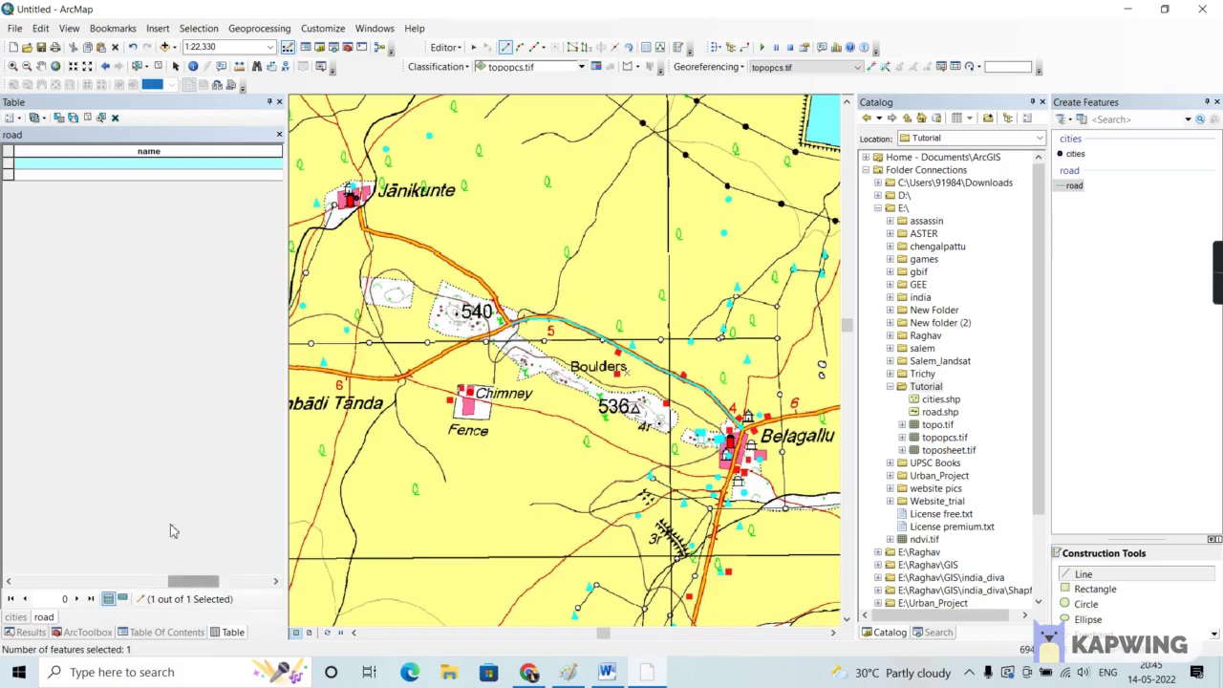
Enter road1 as the road feature's name
left_click(117, 169)
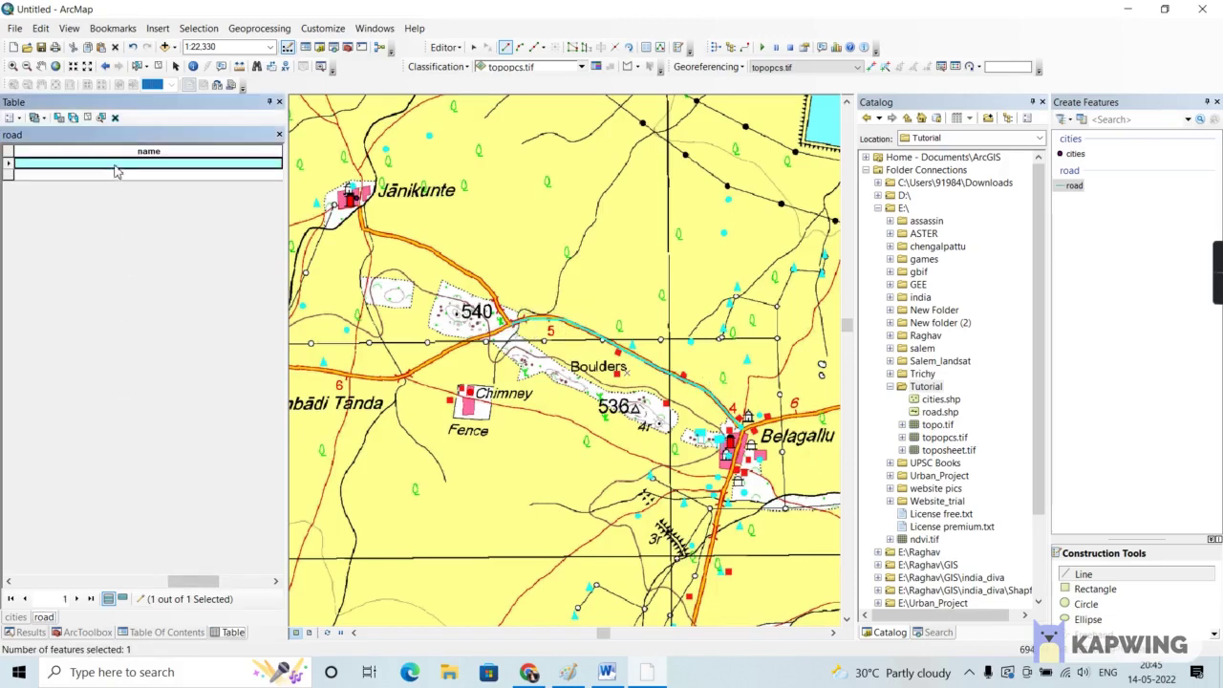
left_click(116, 166)
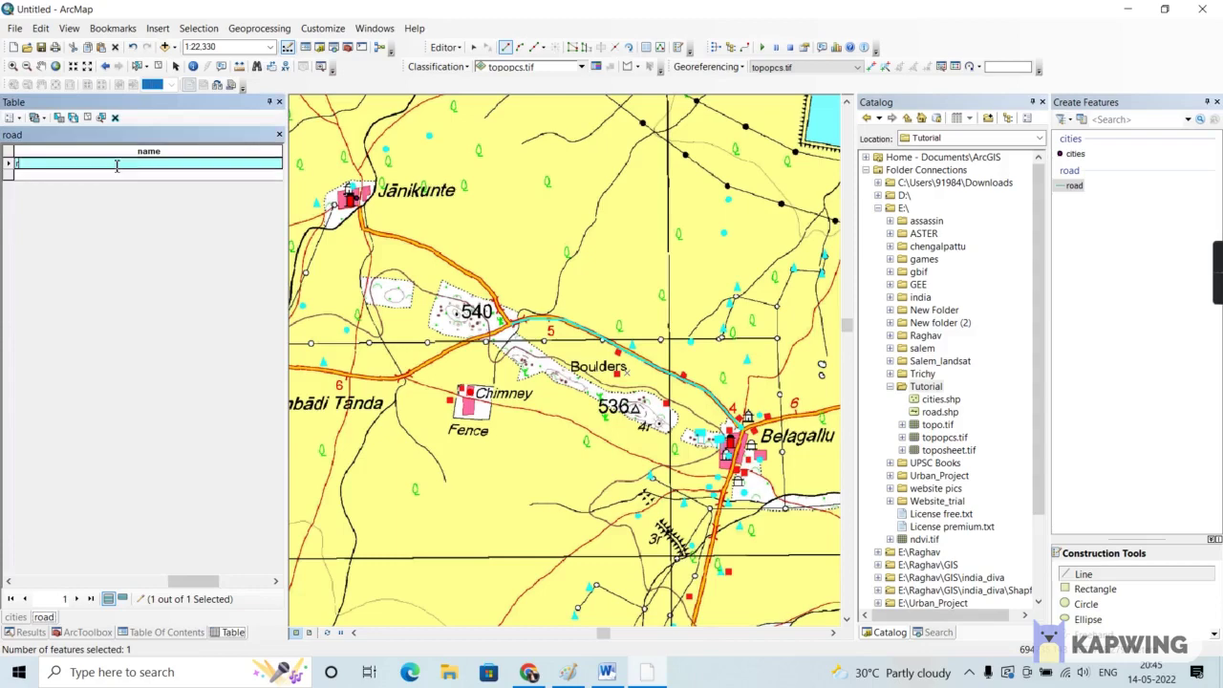
type("road1")
Save the road edit, stop editing, and scroll to the distance column
left_click(455, 49)
left_click(473, 100)
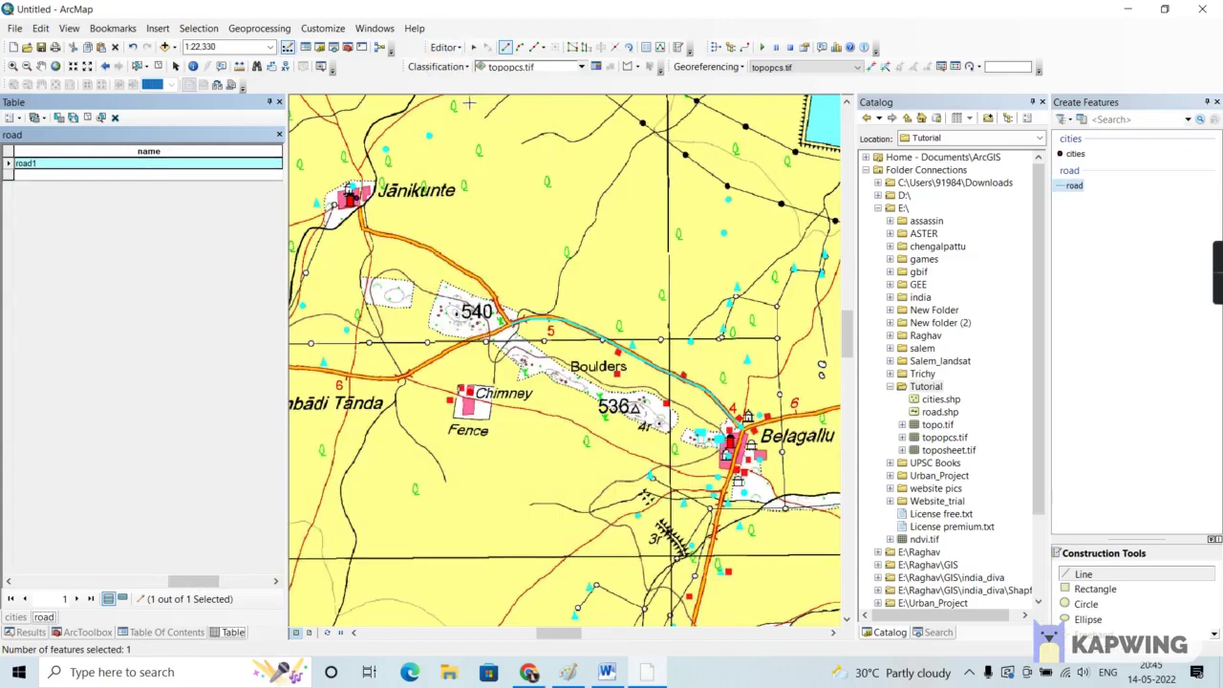
left_click(444, 48)
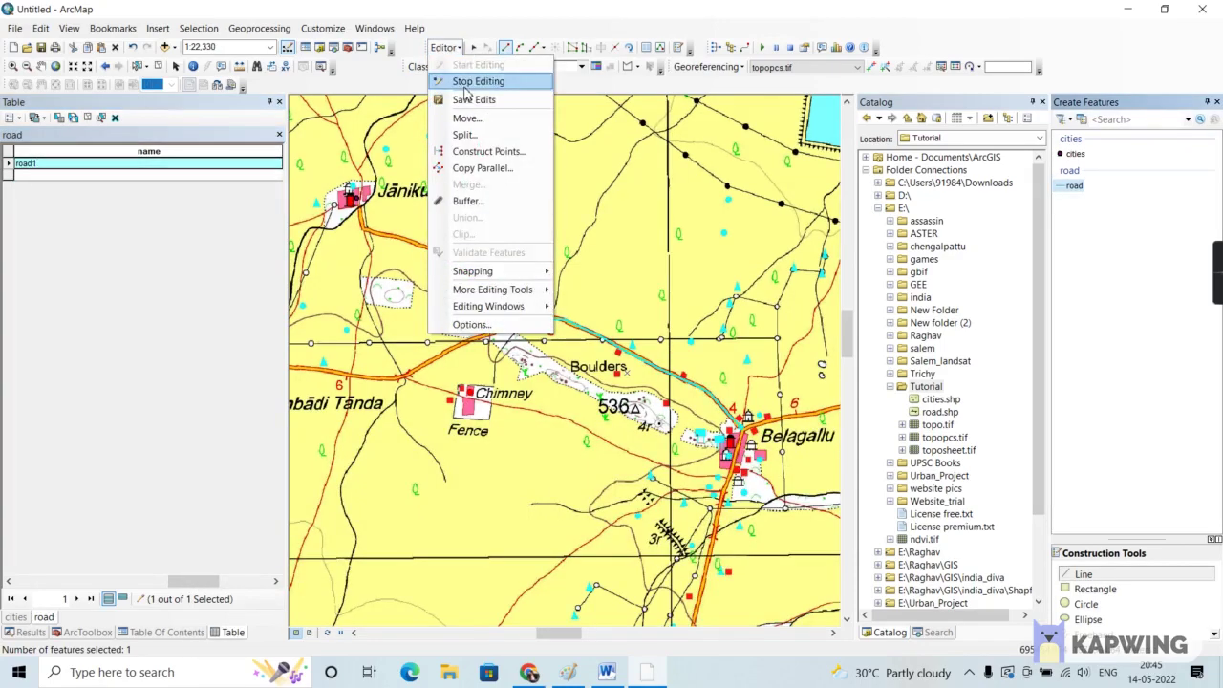
left_click(464, 86)
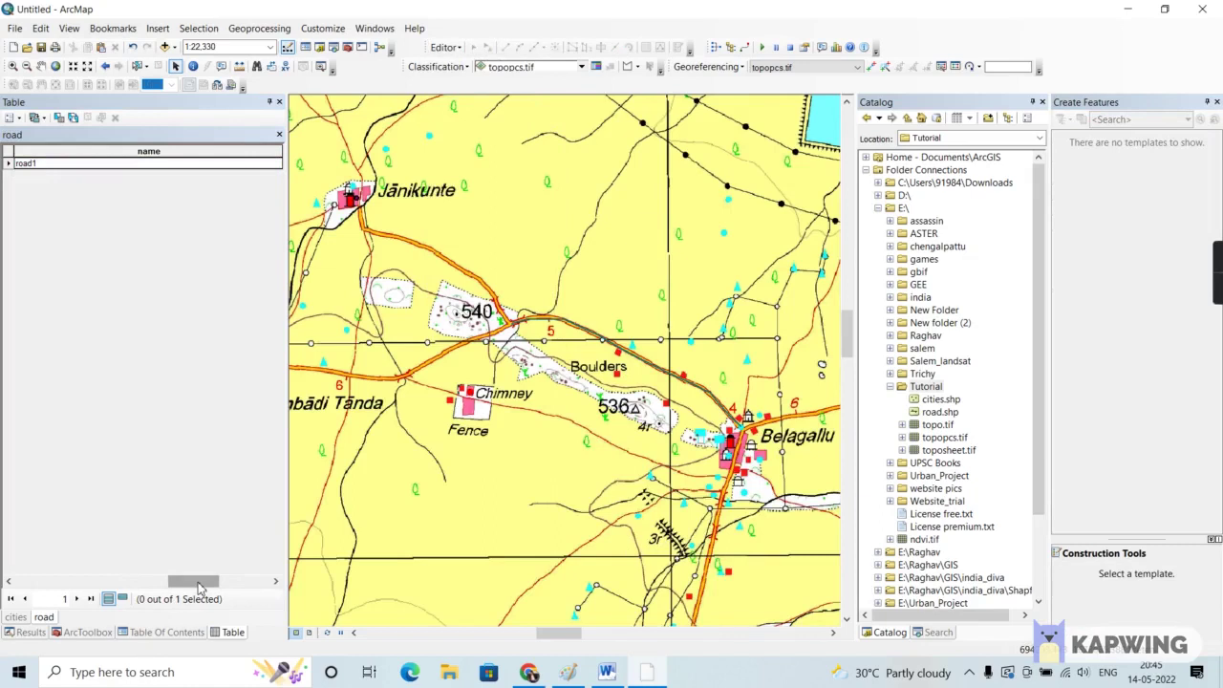
left_click_drag(198, 585, 245, 583)
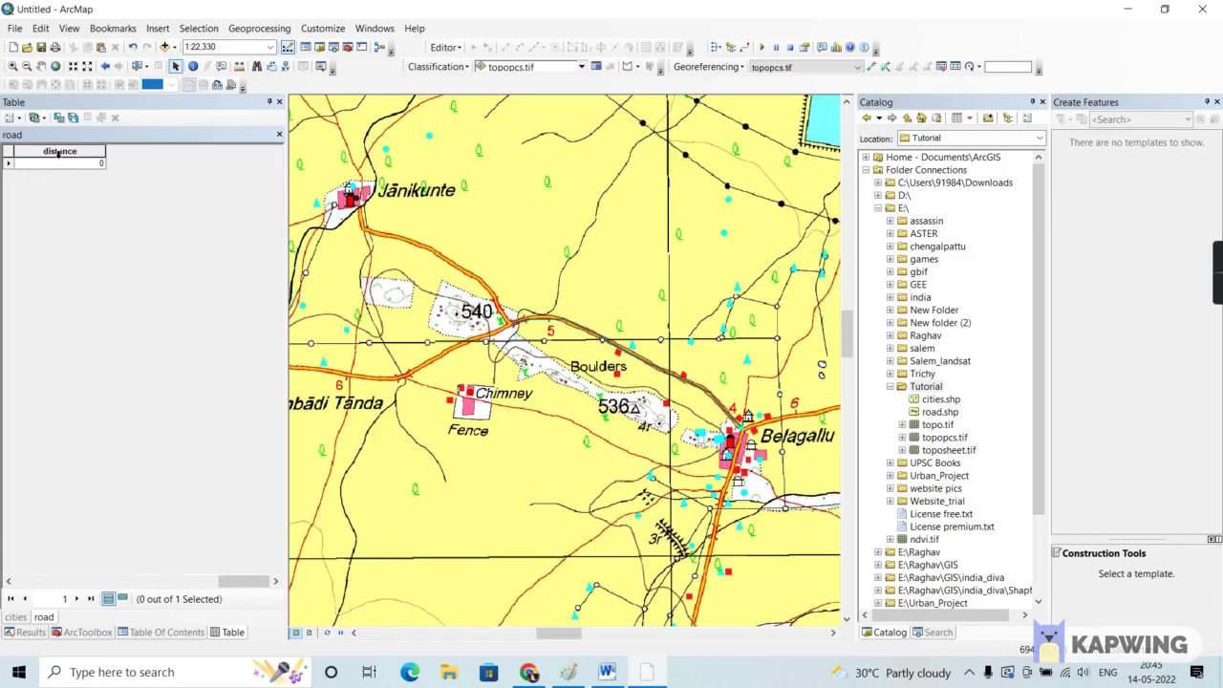
Calculate the road's length in kilometres into the distance field, giving 1.95575
right_click(59, 153)
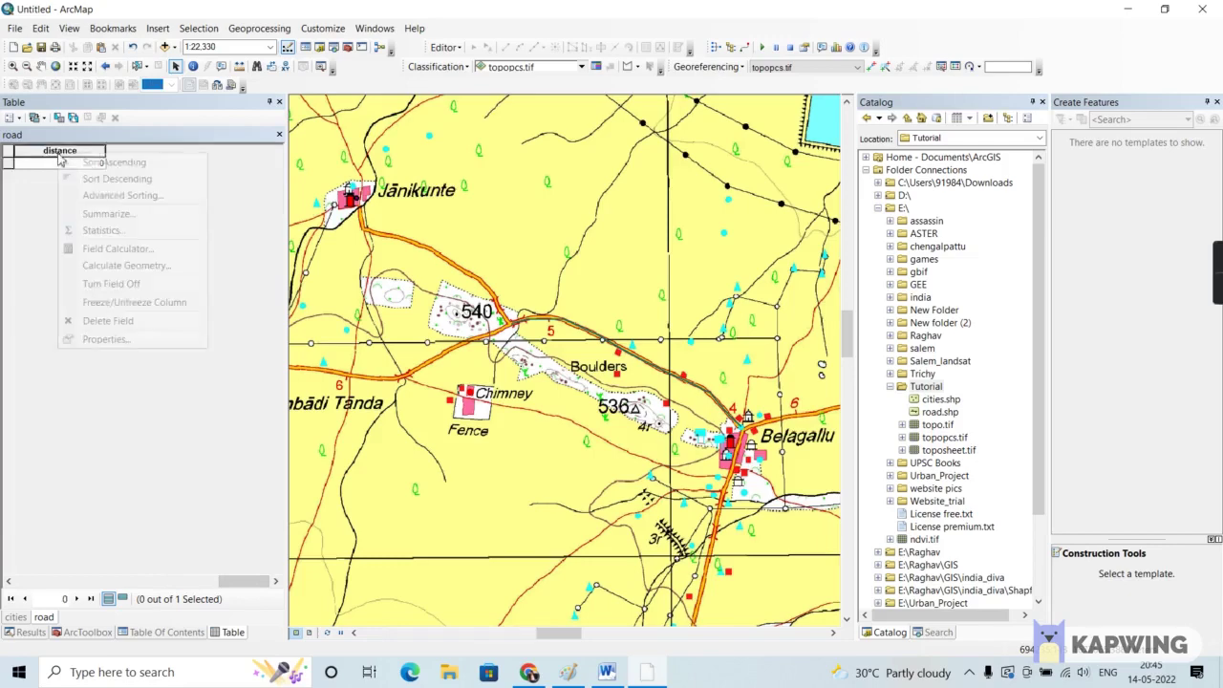
left_click(127, 266)
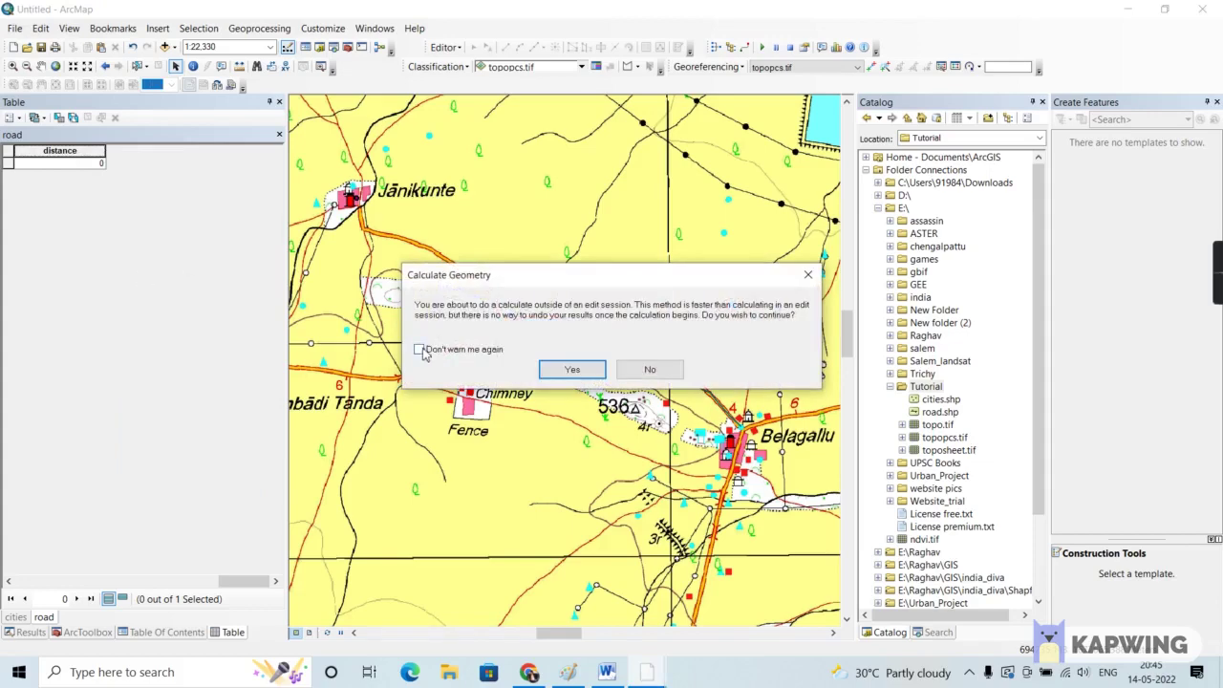
left_click(563, 371)
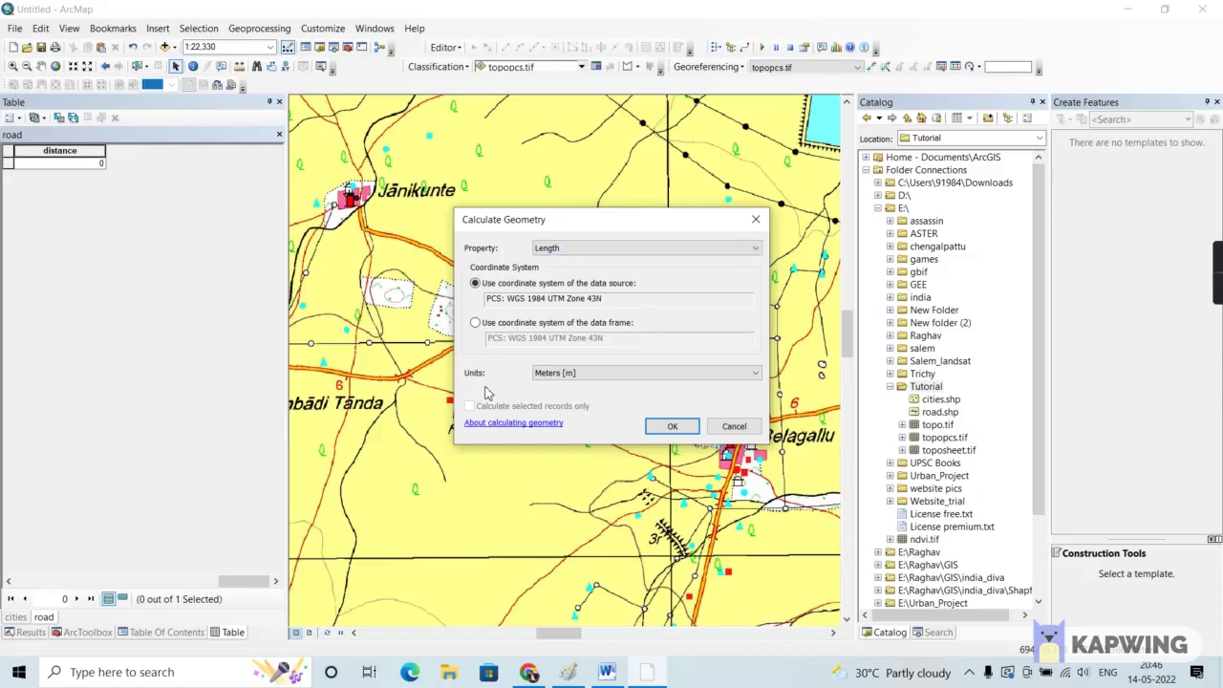
left_click(727, 373)
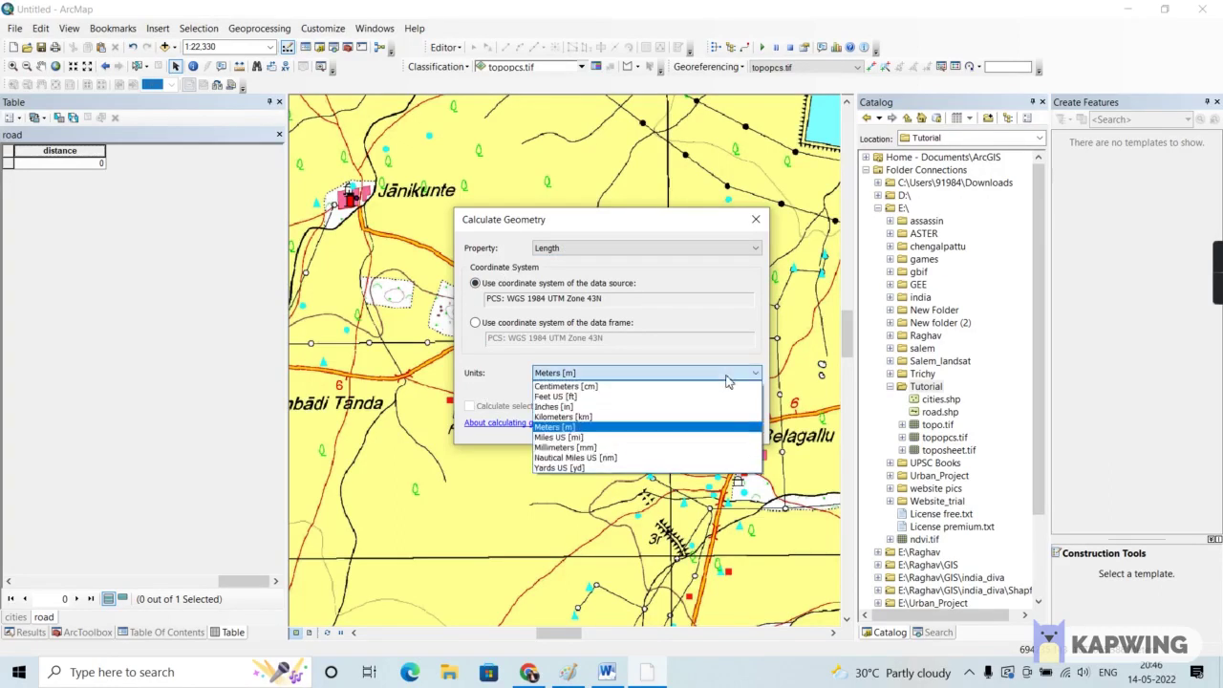
left_click(589, 417)
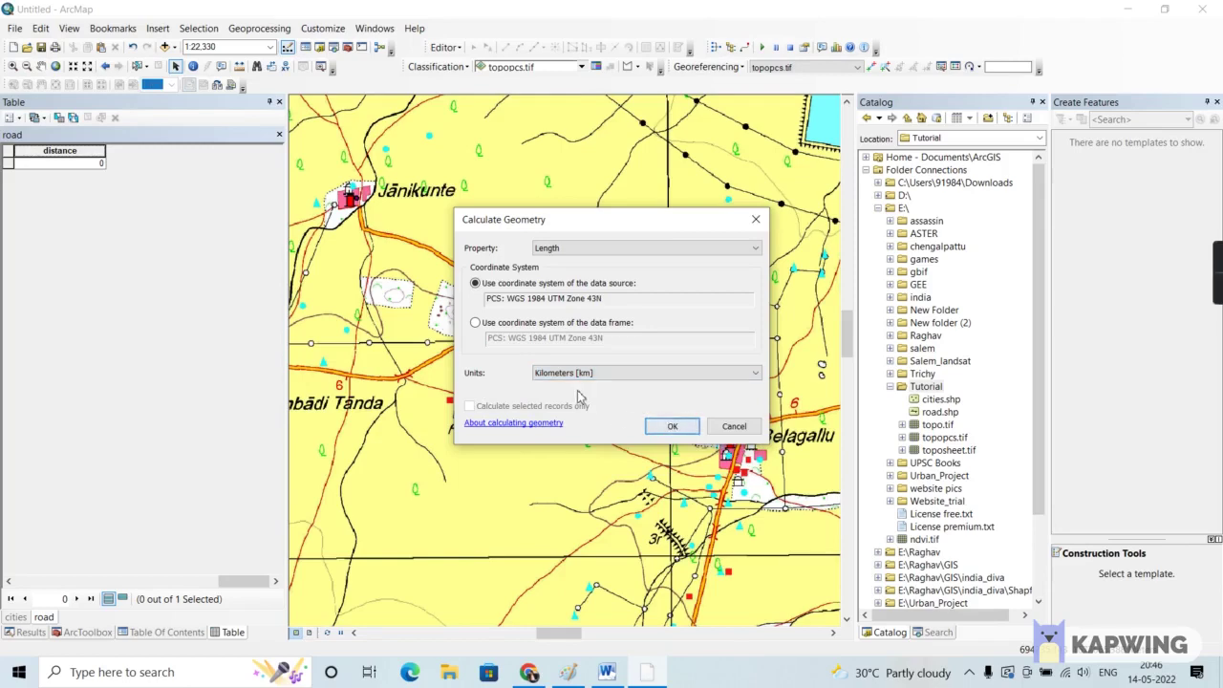
left_click(672, 426)
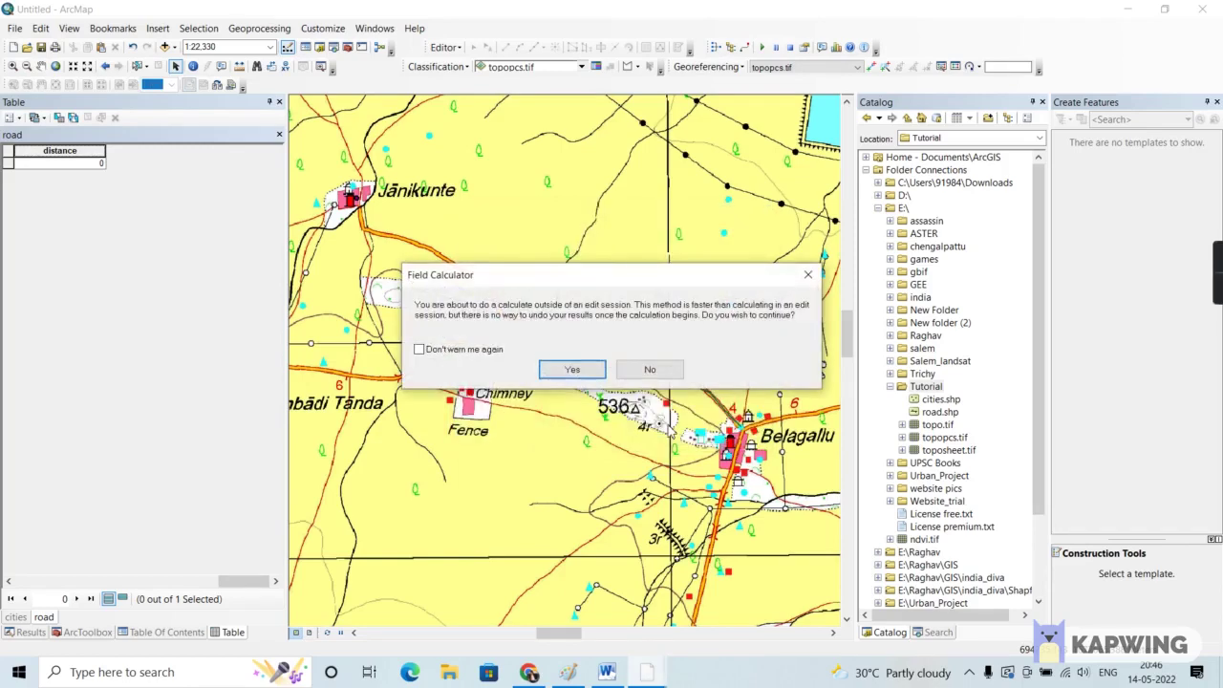
left_click(574, 372)
left_click(572, 373)
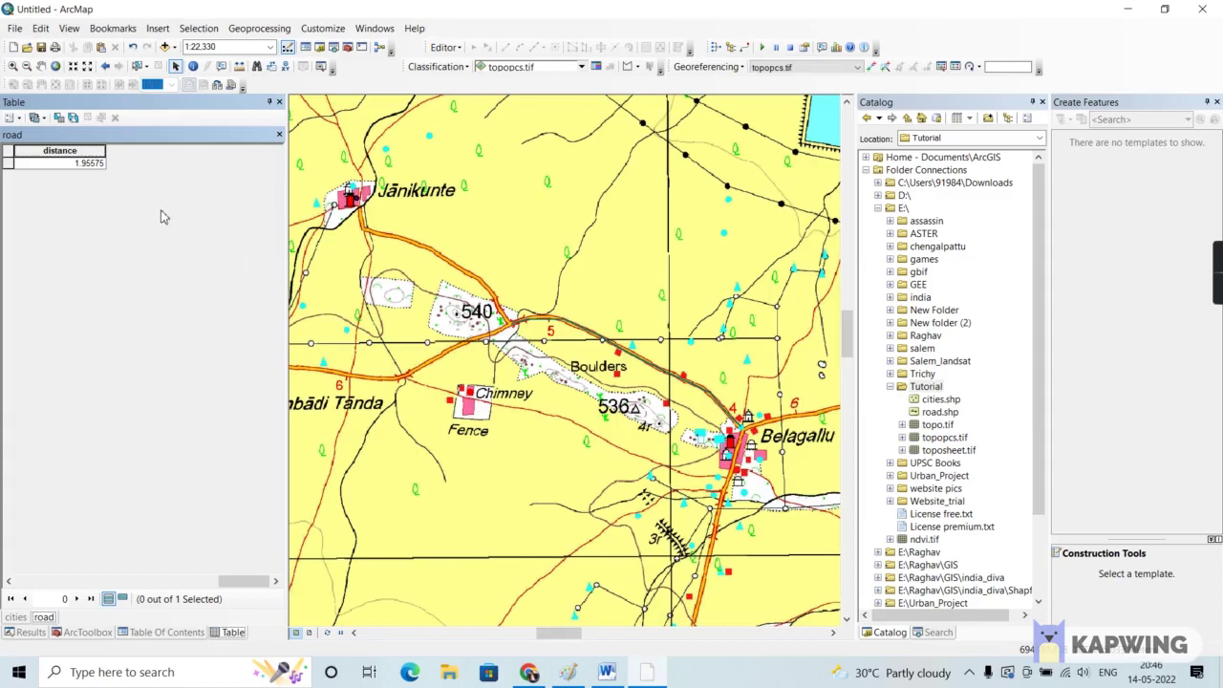
Format the distance field with 2 decimal places so it displays 1.96
right_click(72, 151)
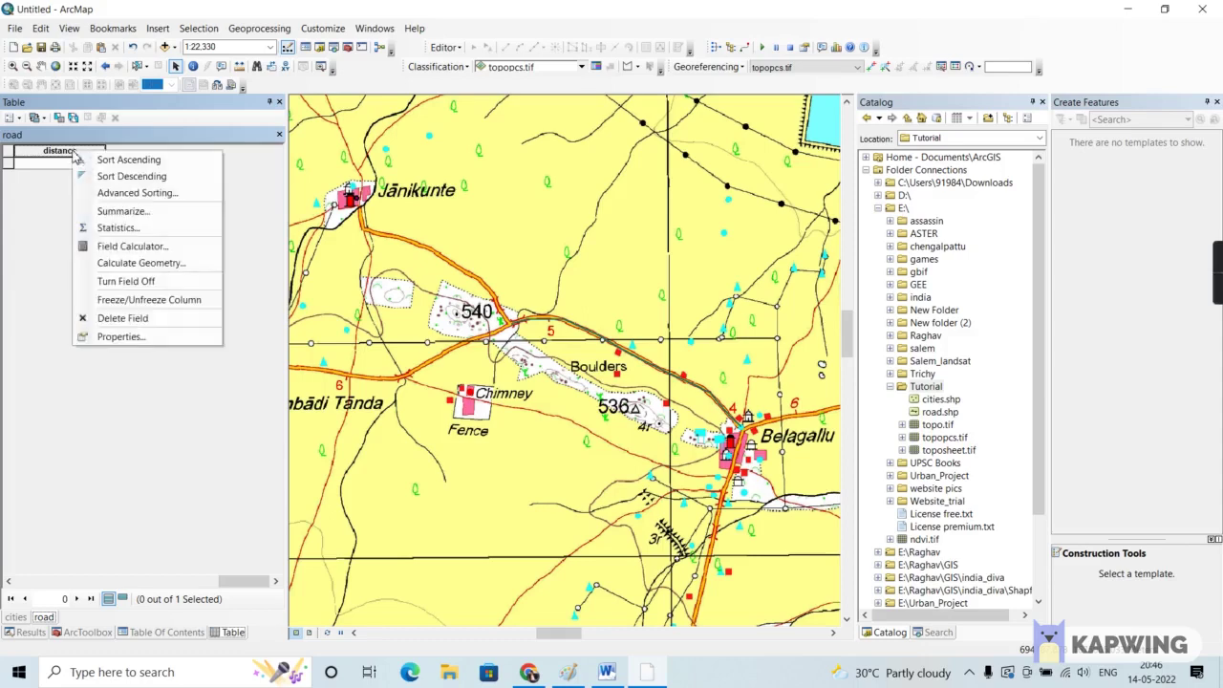
left_click(150, 338)
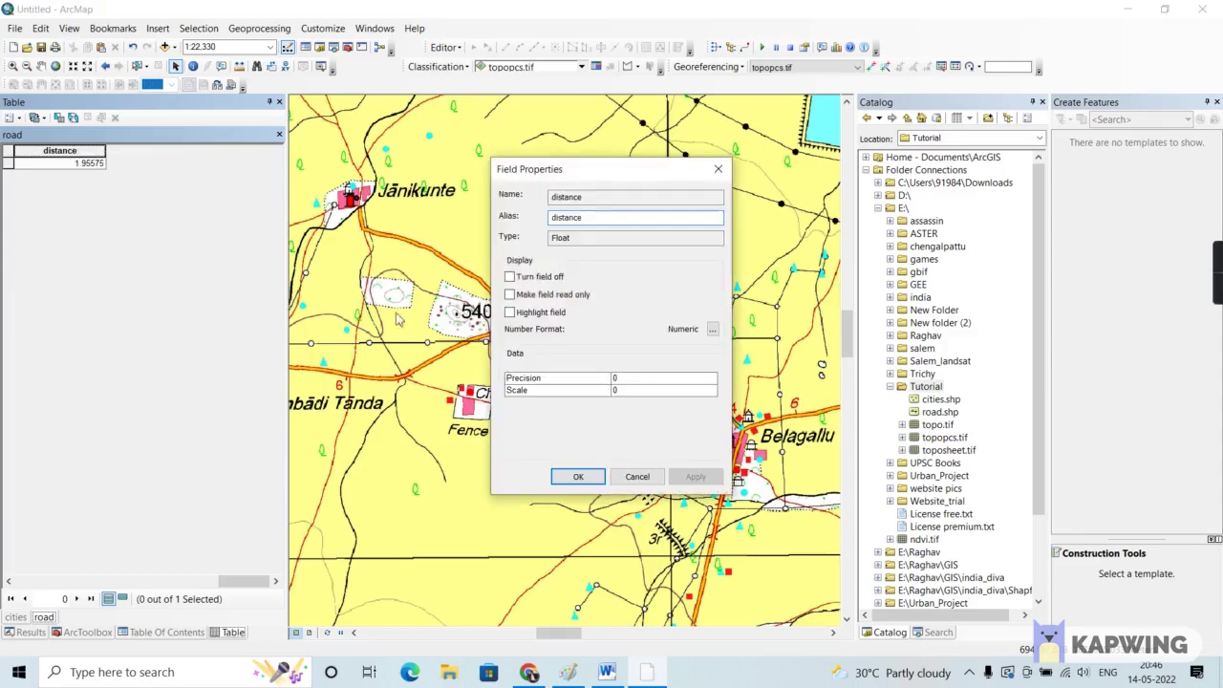
left_click(712, 329)
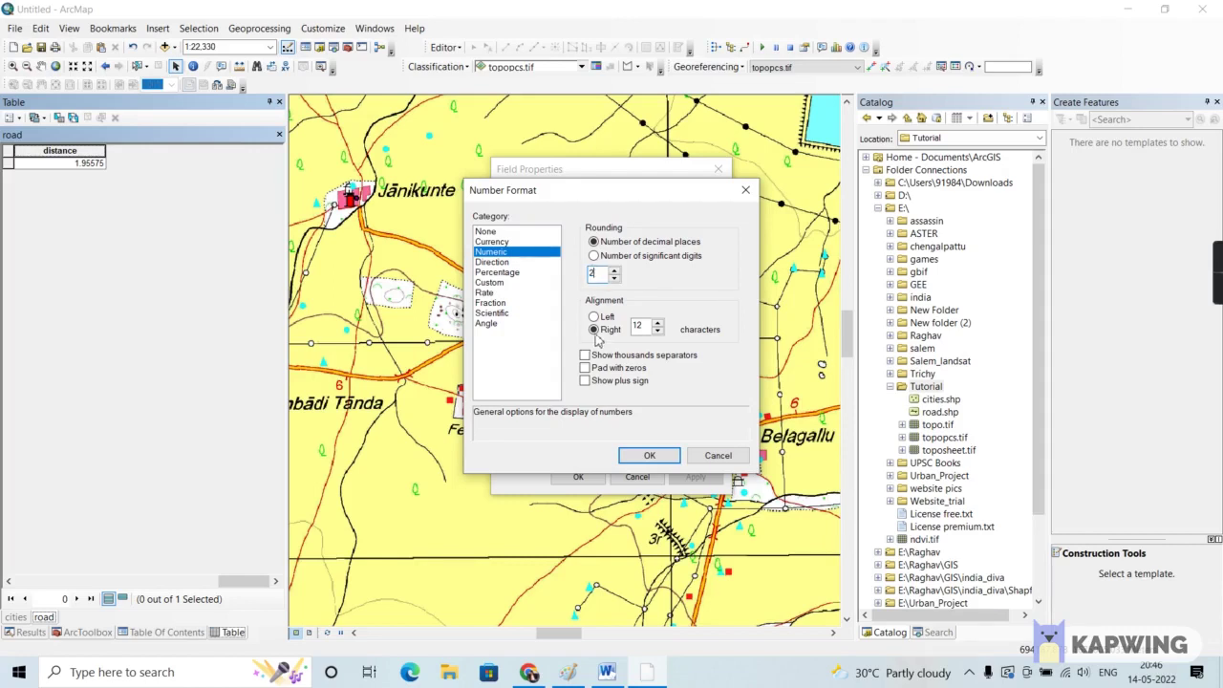
left_click(648, 457)
left_click(695, 476)
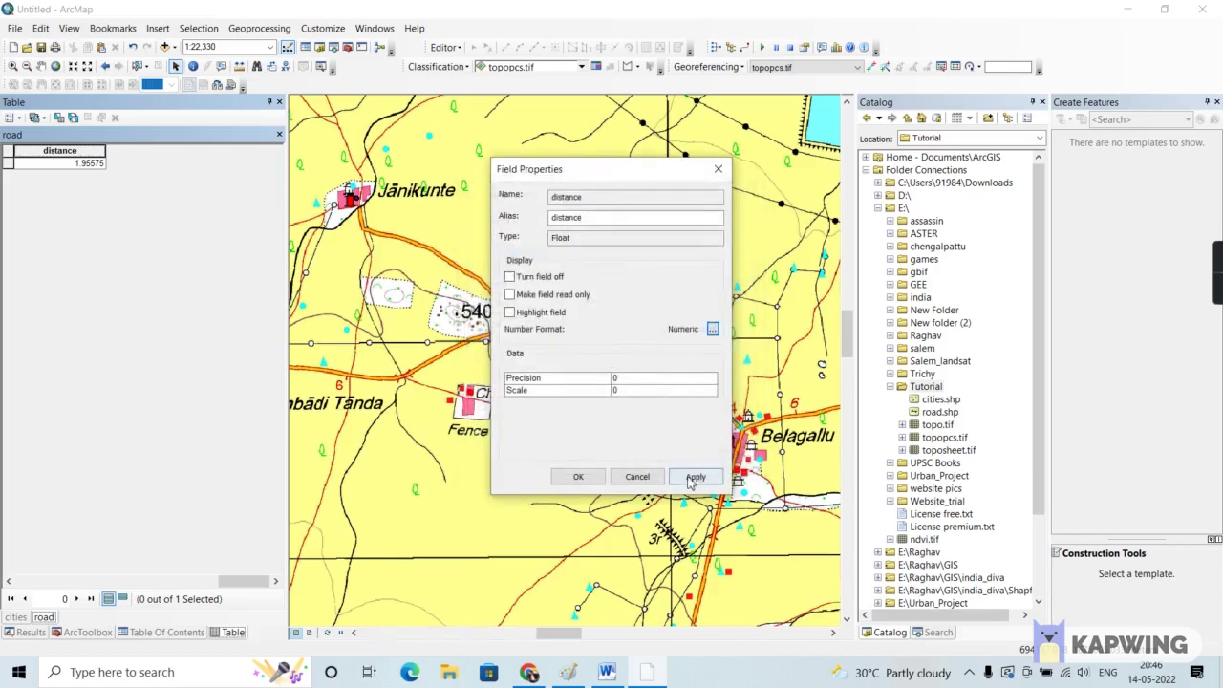
left_click(578, 476)
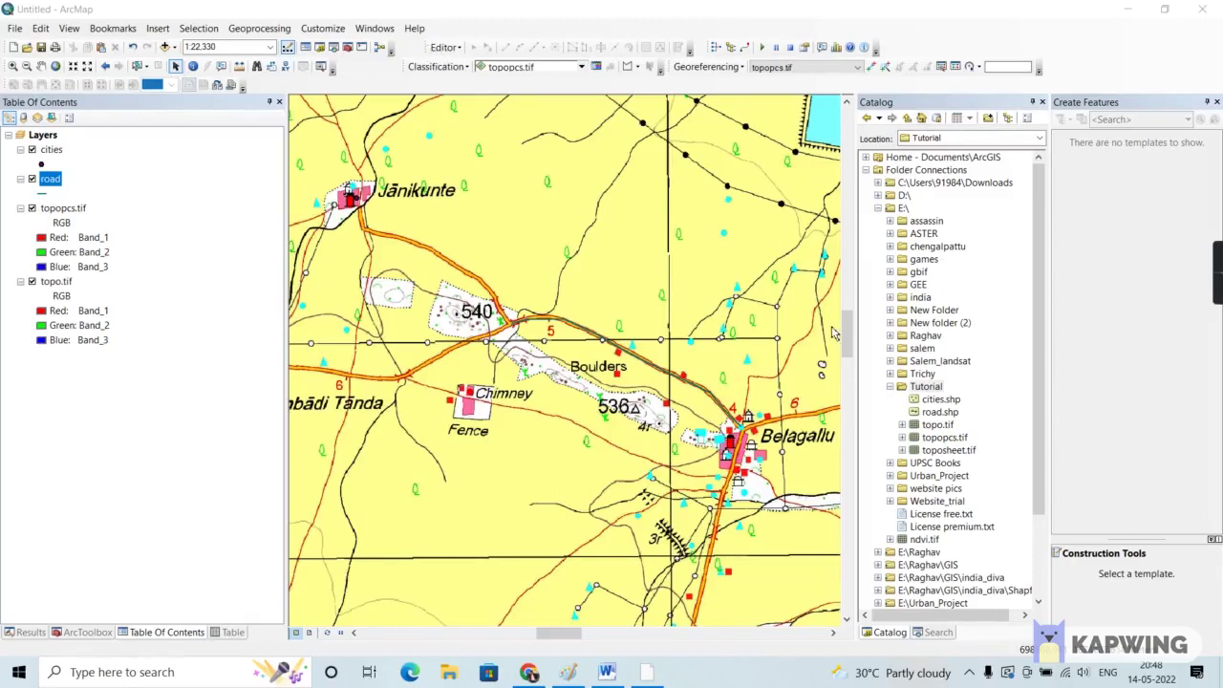
Begin a new Polygon shapefile named lake in the Tutorial folder
right_click(923, 386)
mouse_move(963, 478)
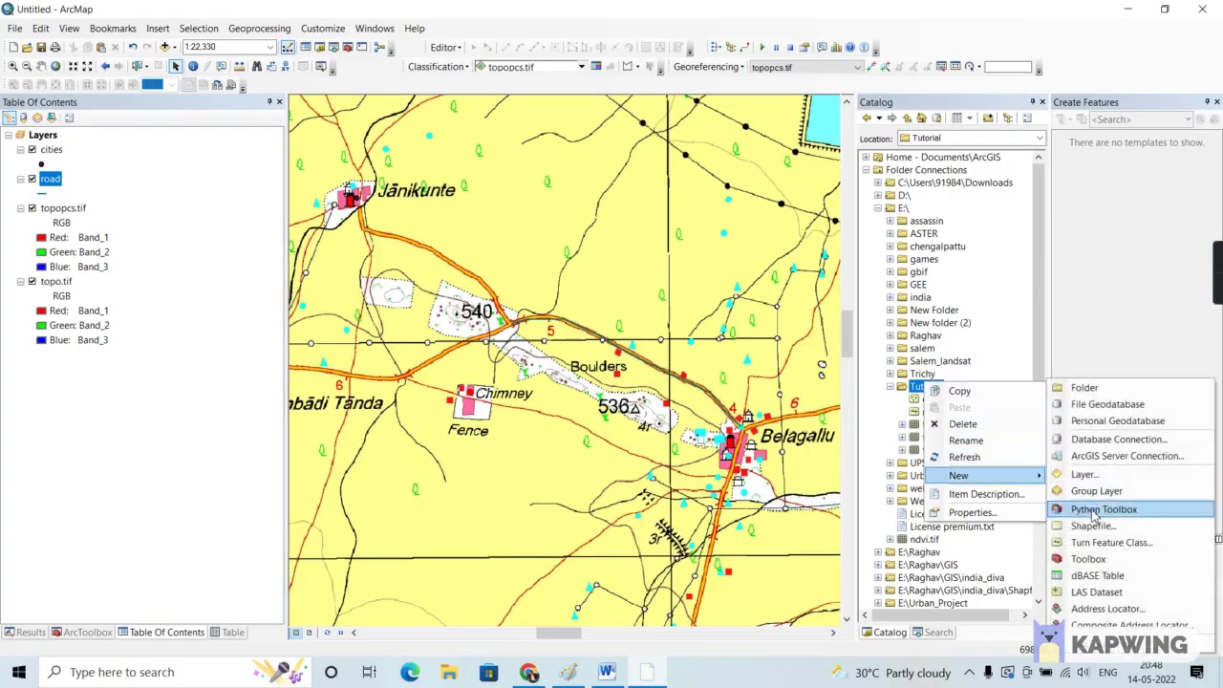
left_click(1075, 524)
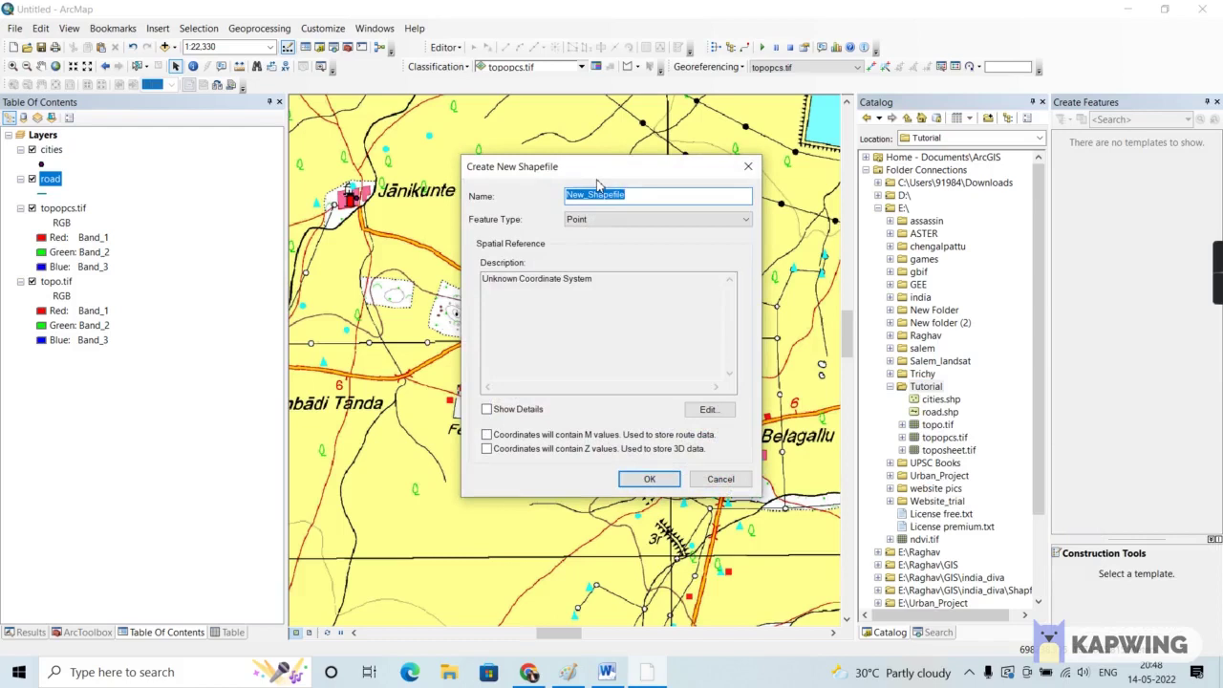
key("BackSpace")
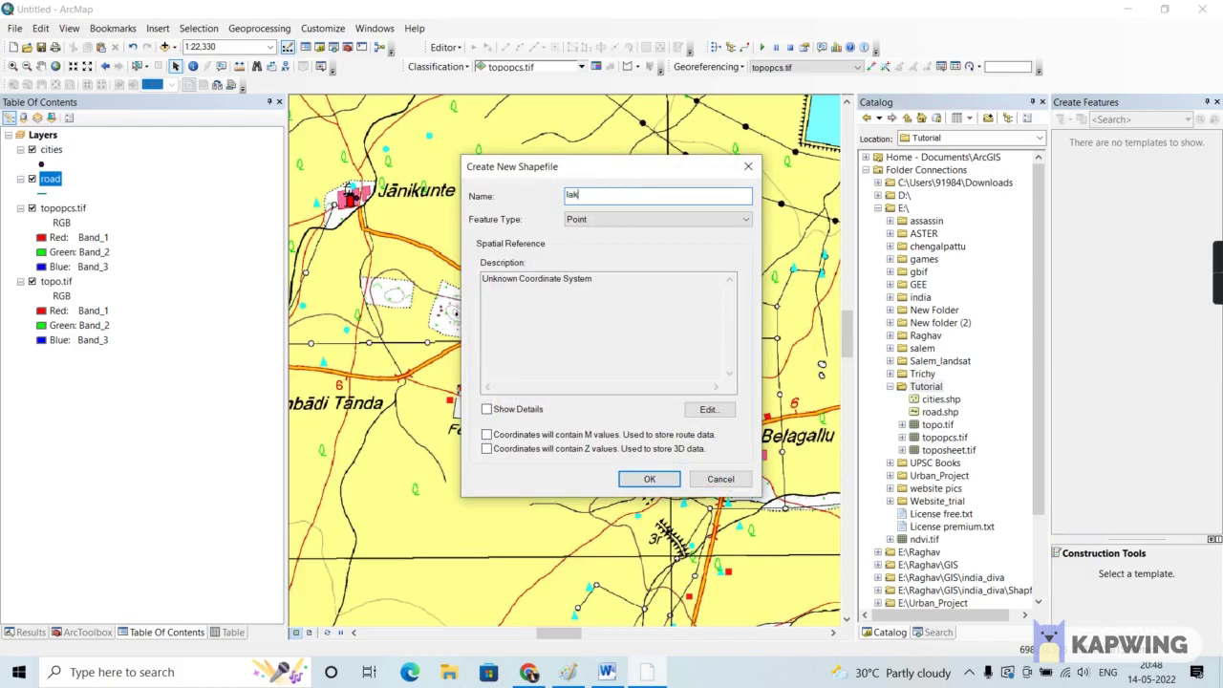
left_click(655, 221)
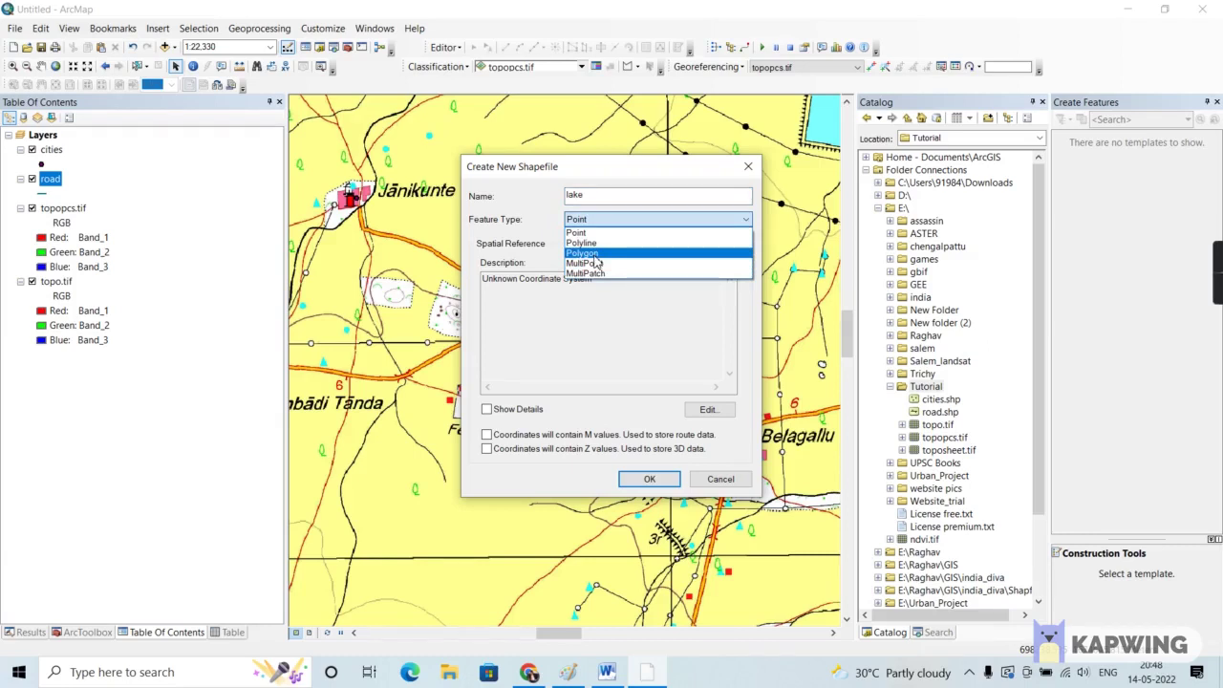
left_click(592, 253)
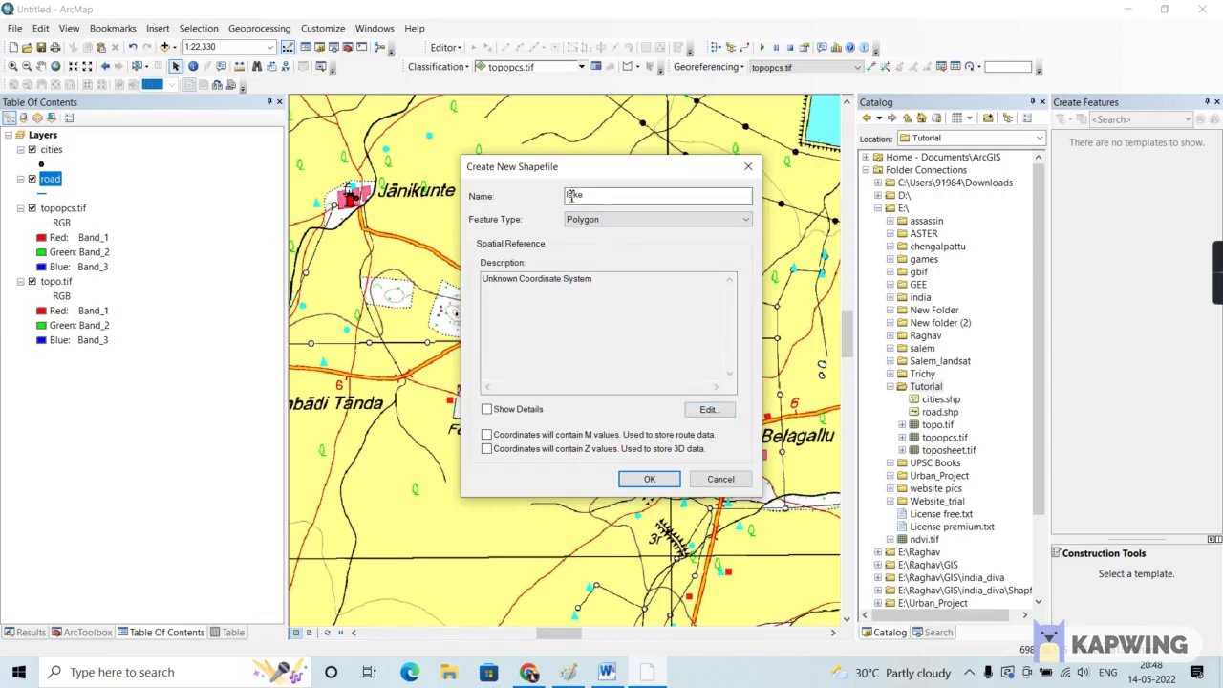
Give the lake shapefile WGS 1984 UTM Zone 43N (32643) and create it
left_click(709, 413)
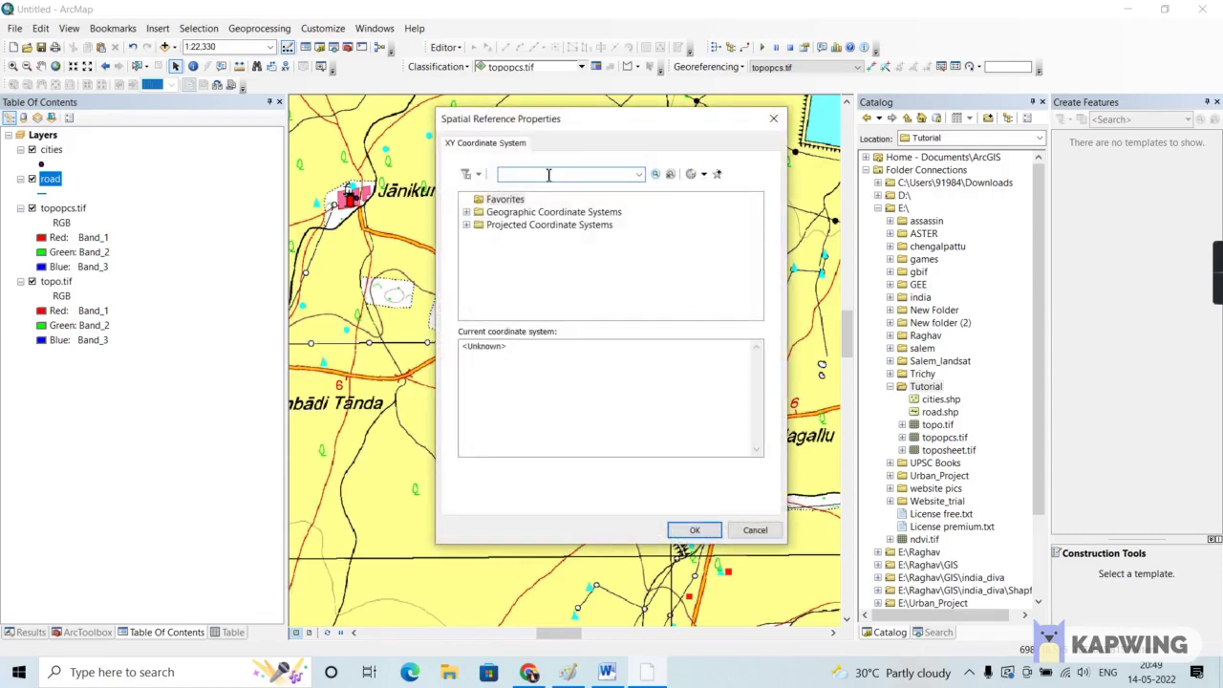
type("32643")
key("Return")
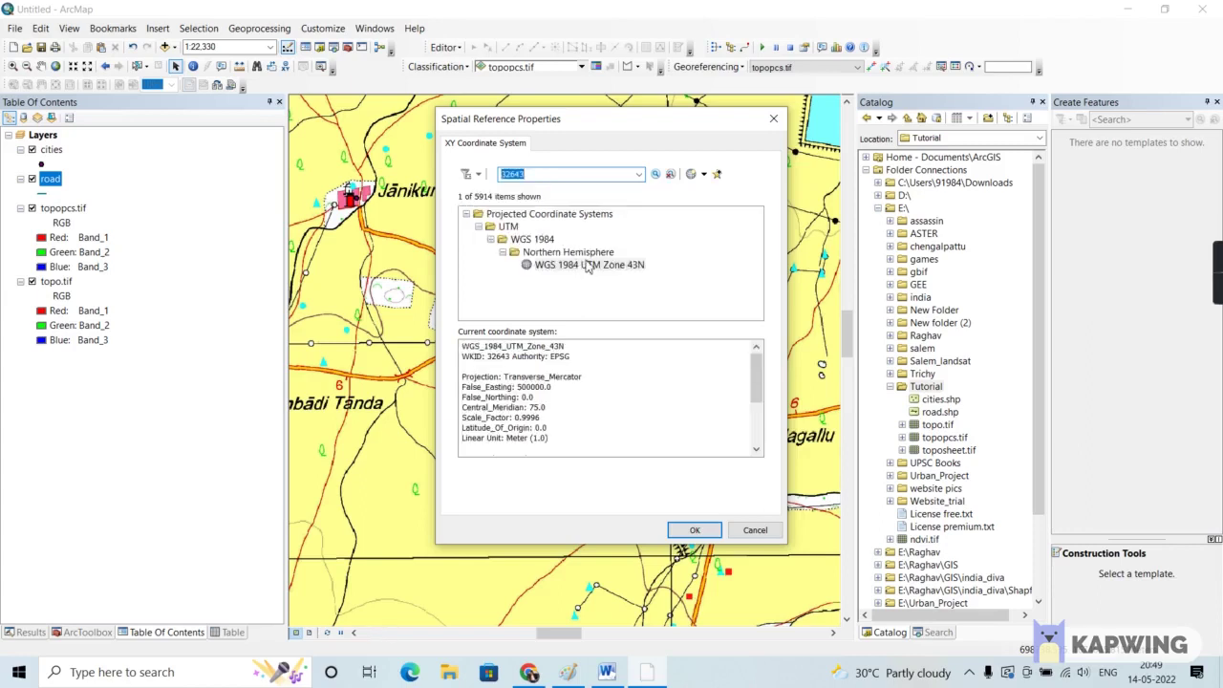
left_click(588, 264)
left_click(707, 529)
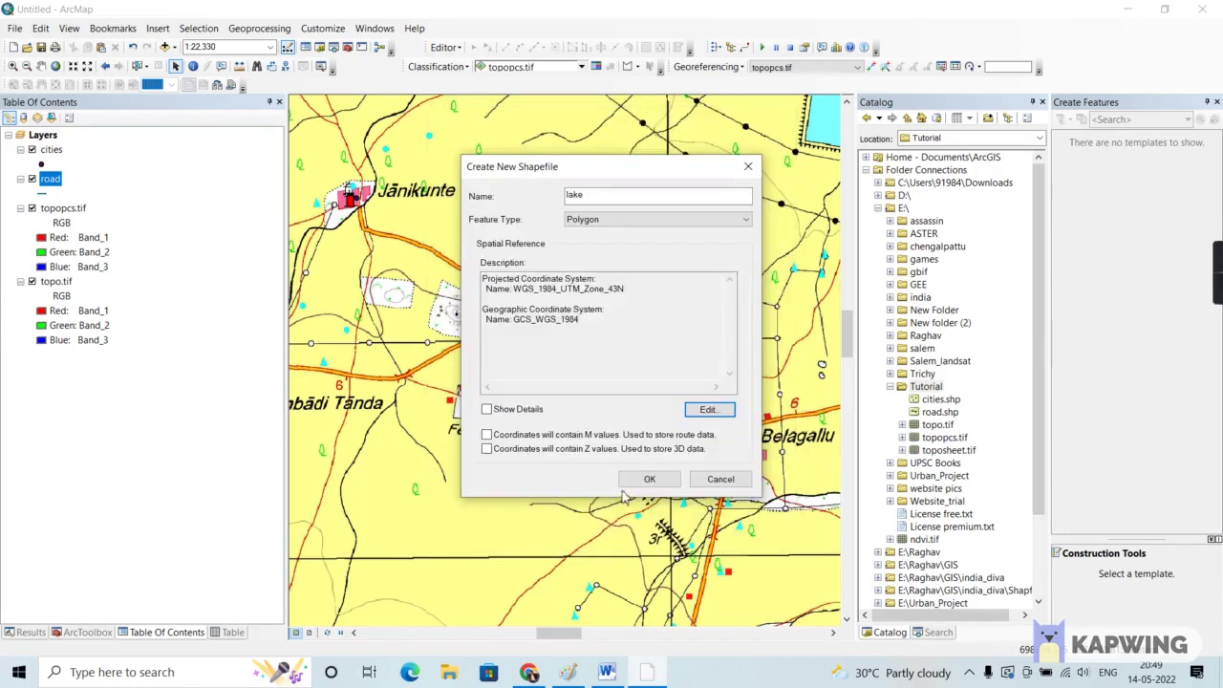
left_click(634, 483)
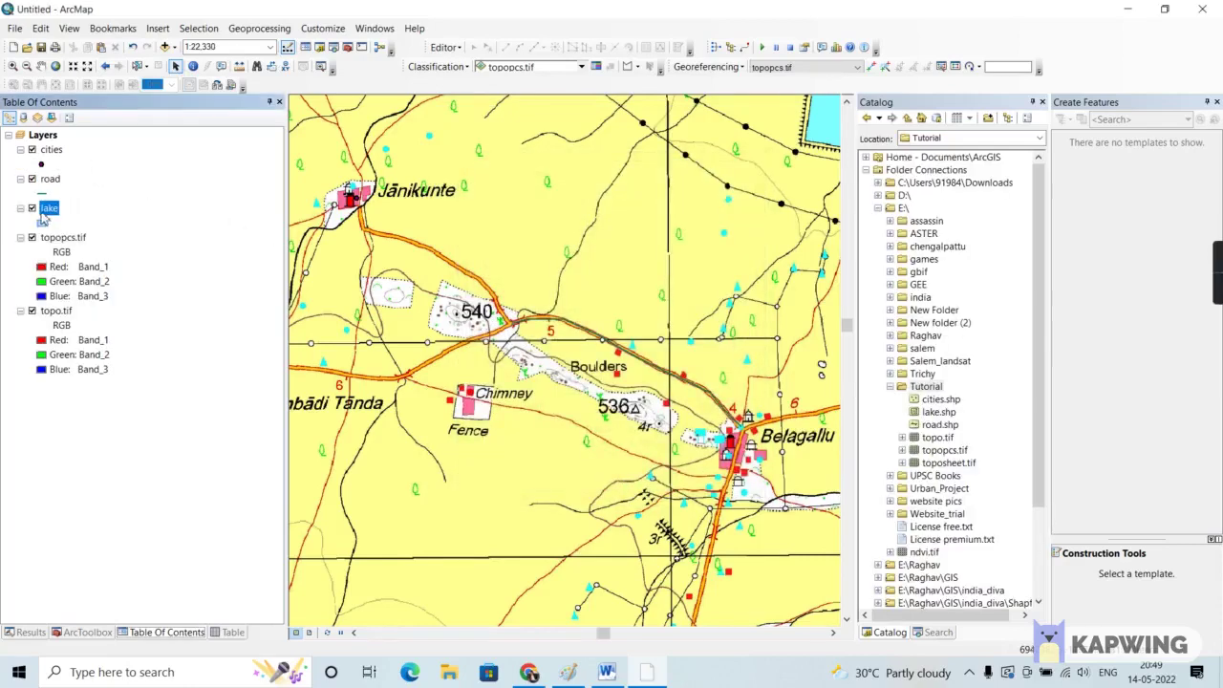
Open the lake attribute table and add a Text field called name
right_click(49, 212)
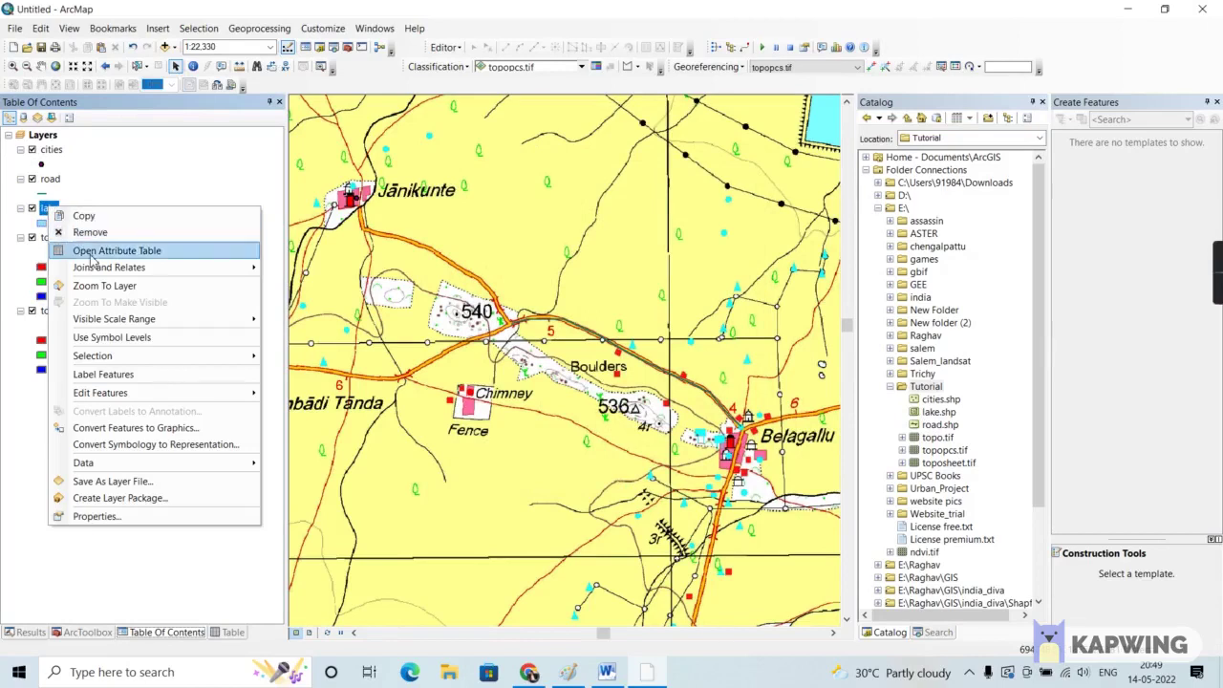
left_click(77, 249)
left_click(35, 118)
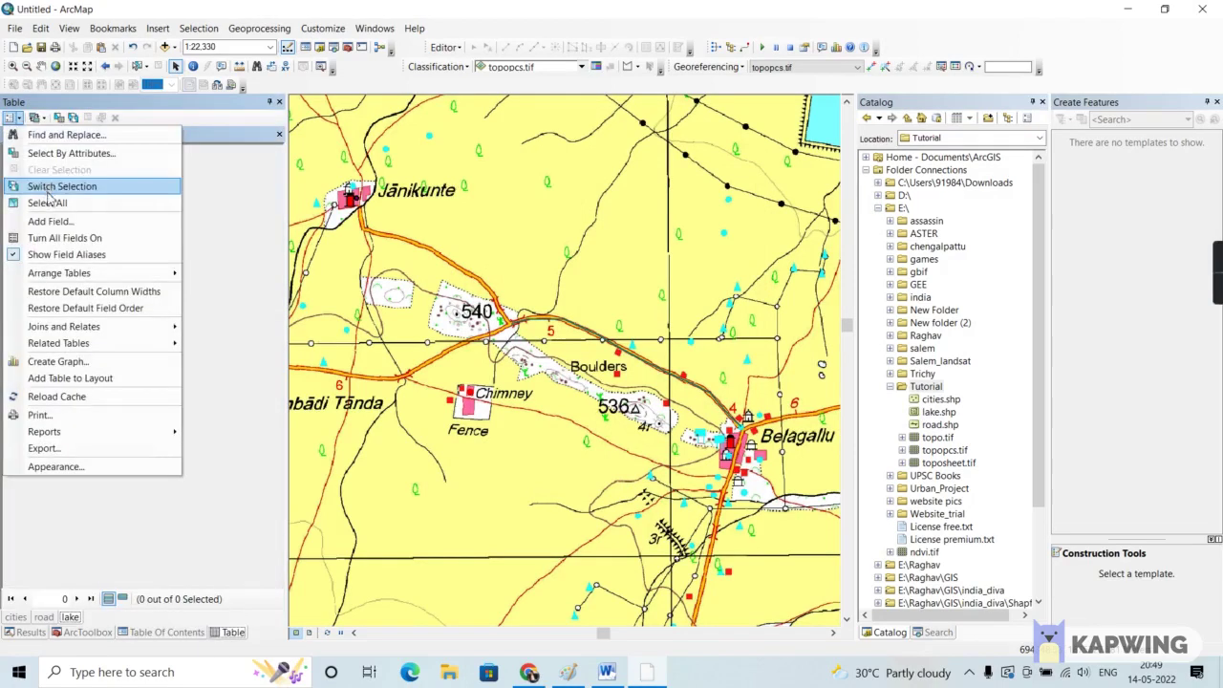
left_click(57, 222)
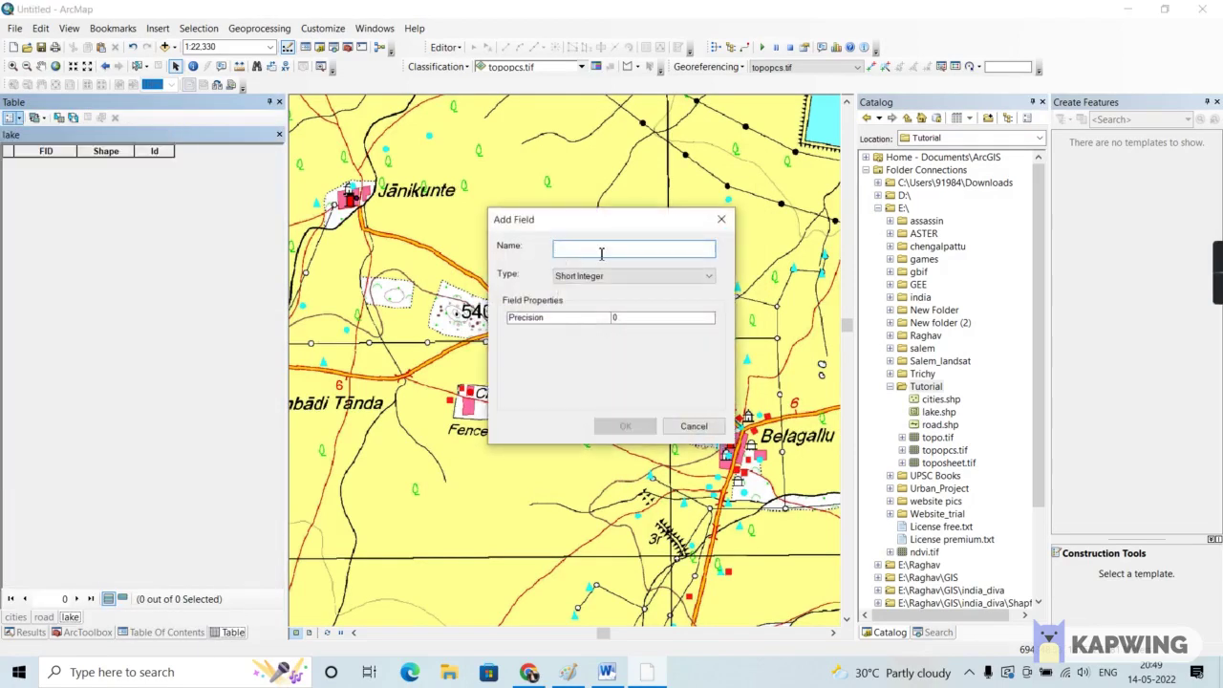
type("name")
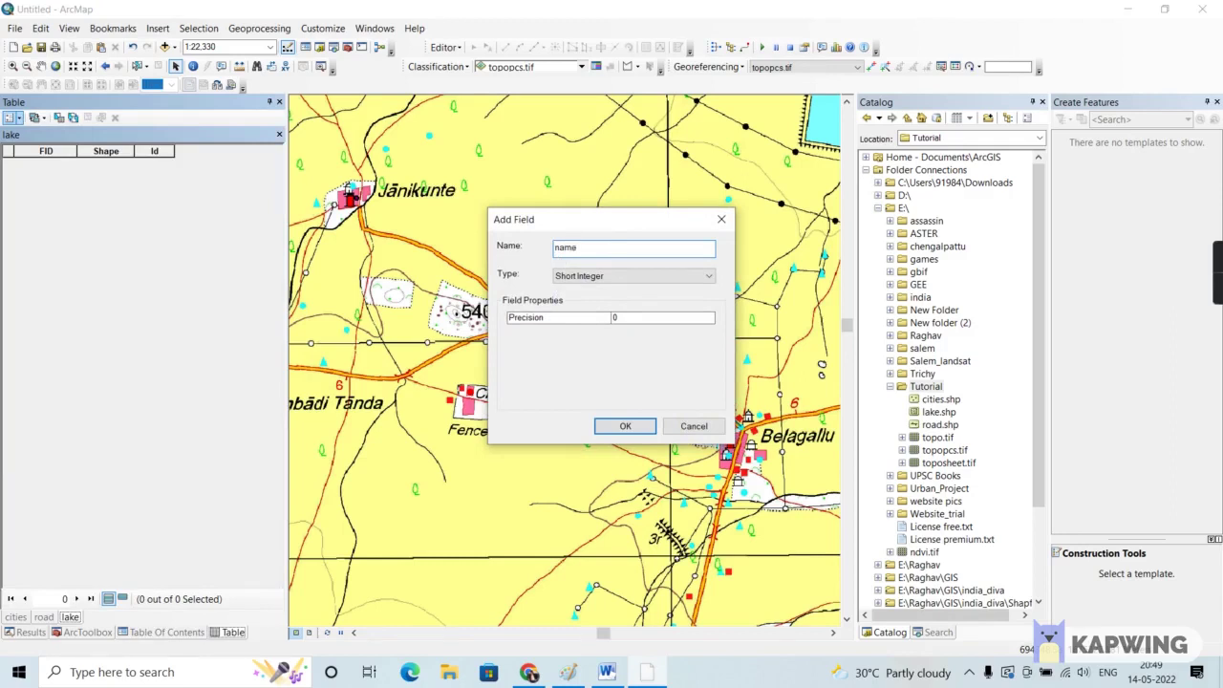
left_click(656, 276)
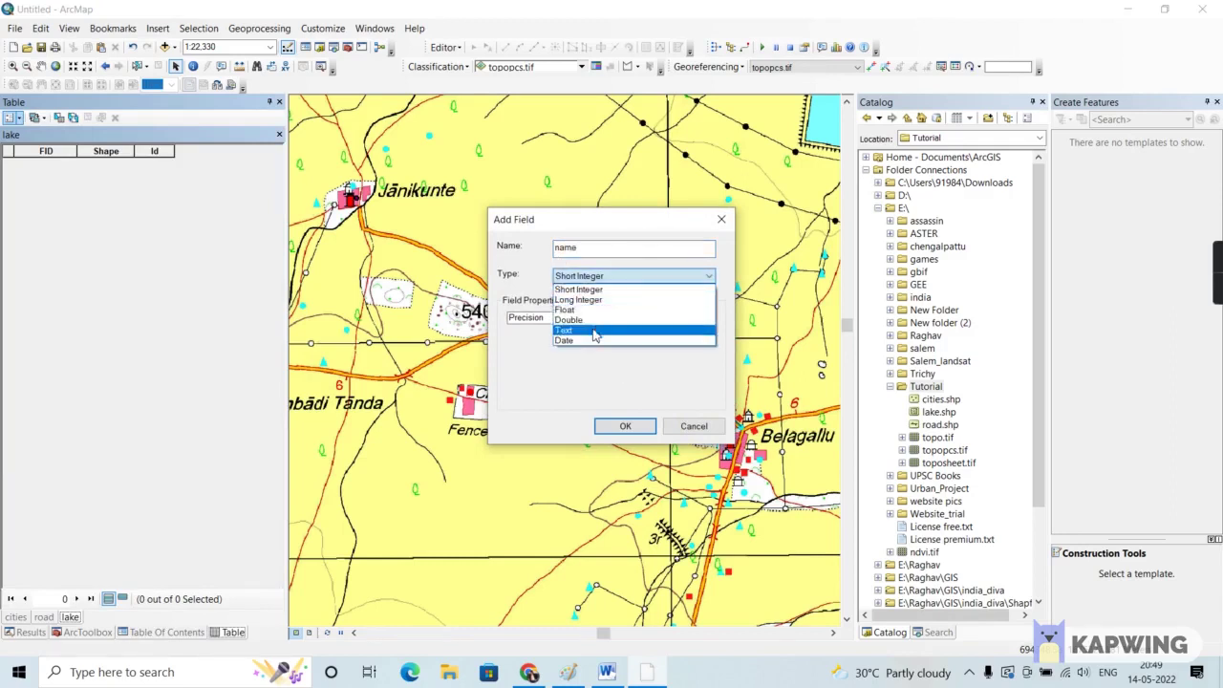
left_click(598, 335)
left_click(623, 427)
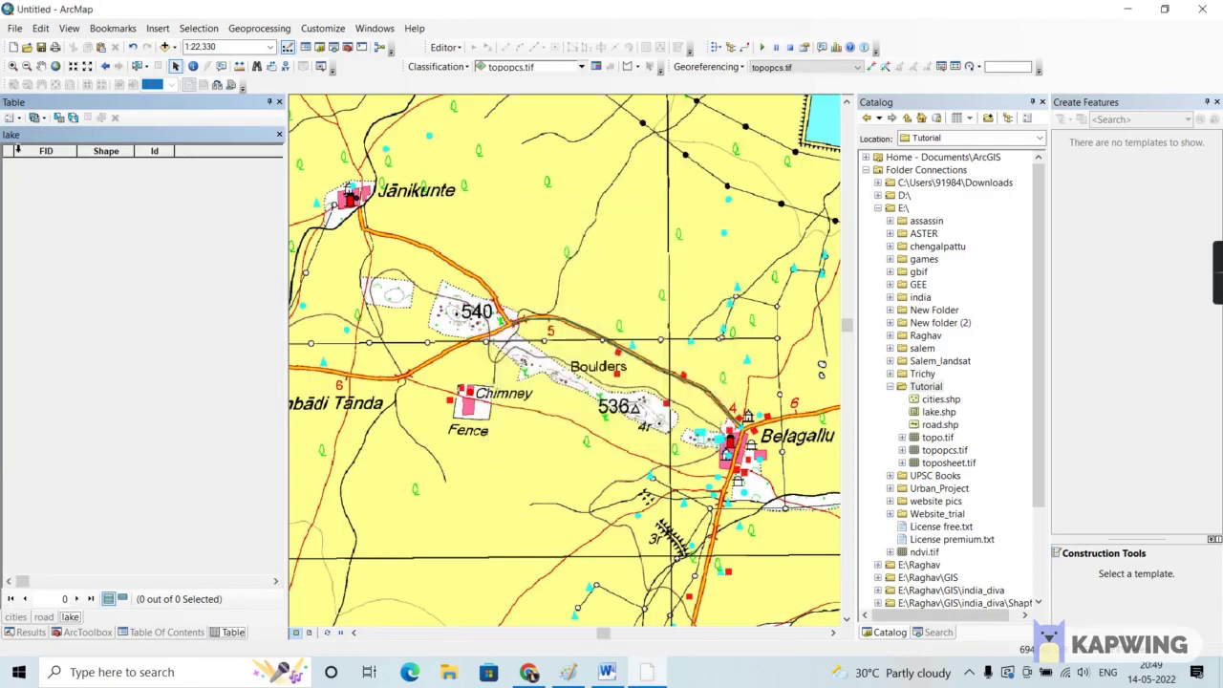
Add a Float field called area to the lake table
left_click(16, 117)
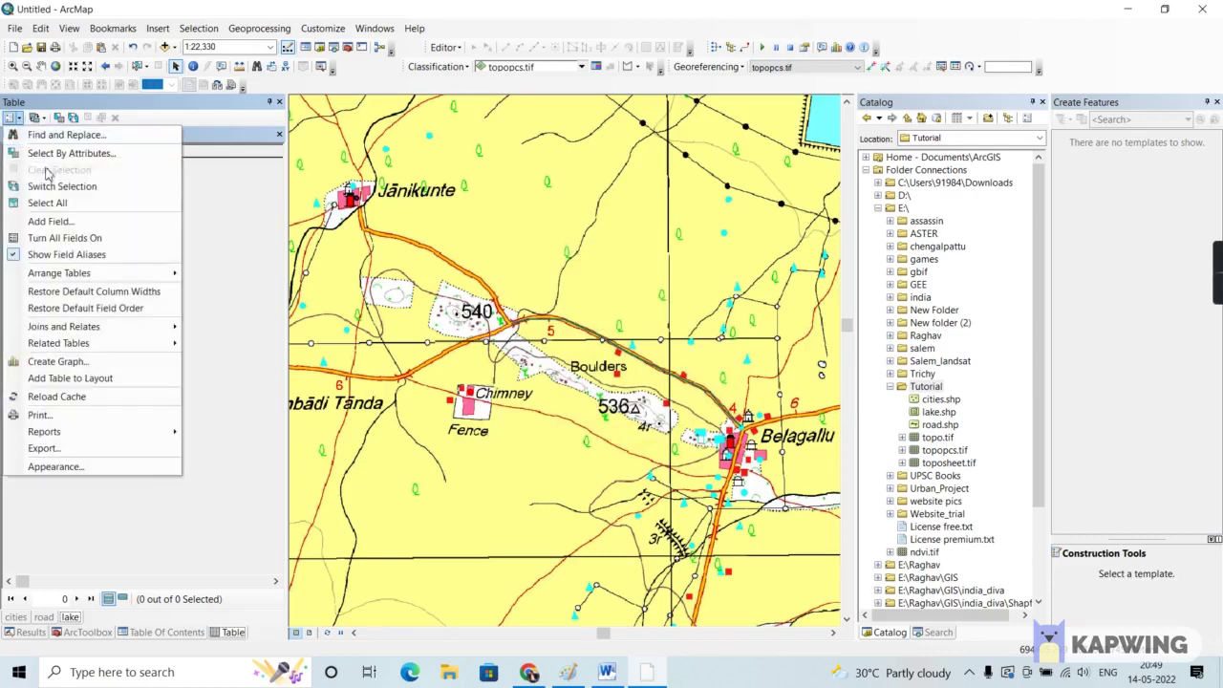
left_click(51, 221)
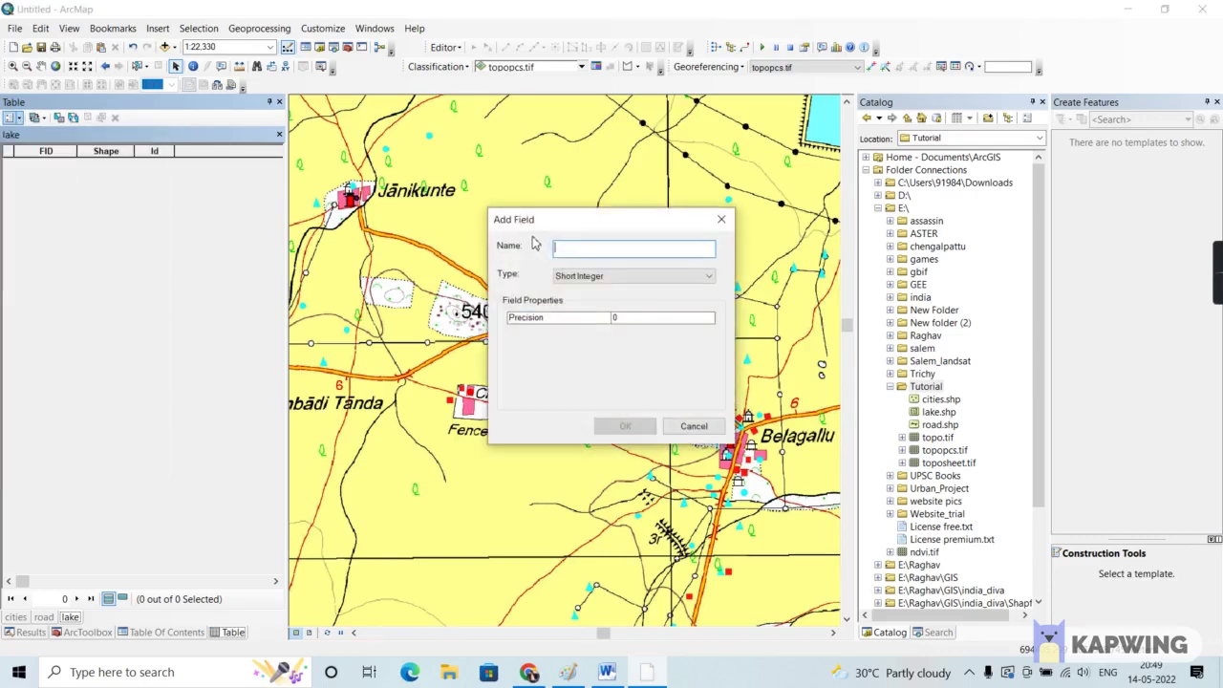
type("area")
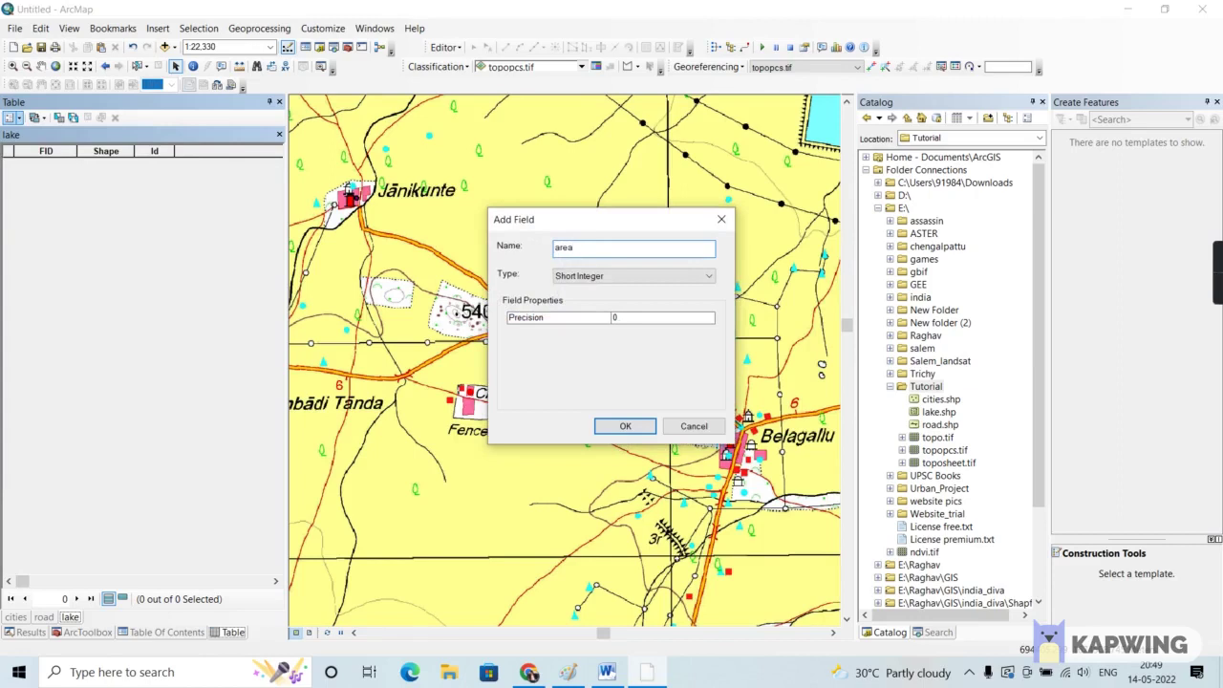
left_click(628, 281)
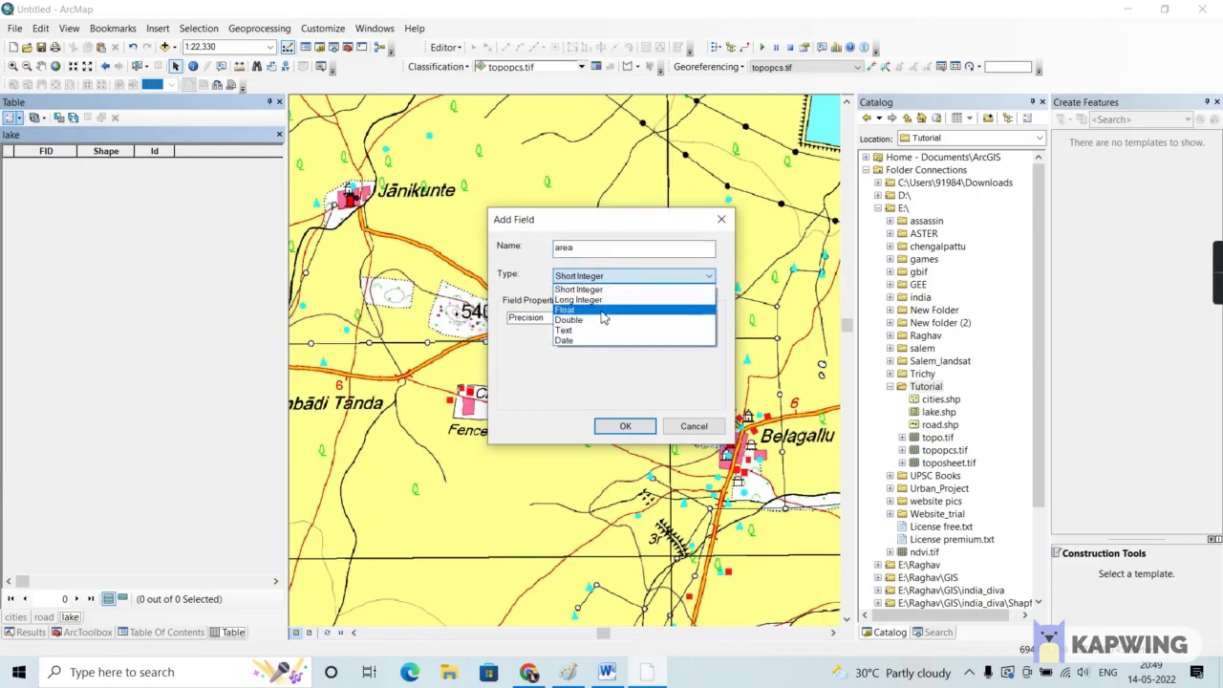
left_click(603, 314)
left_click(616, 428)
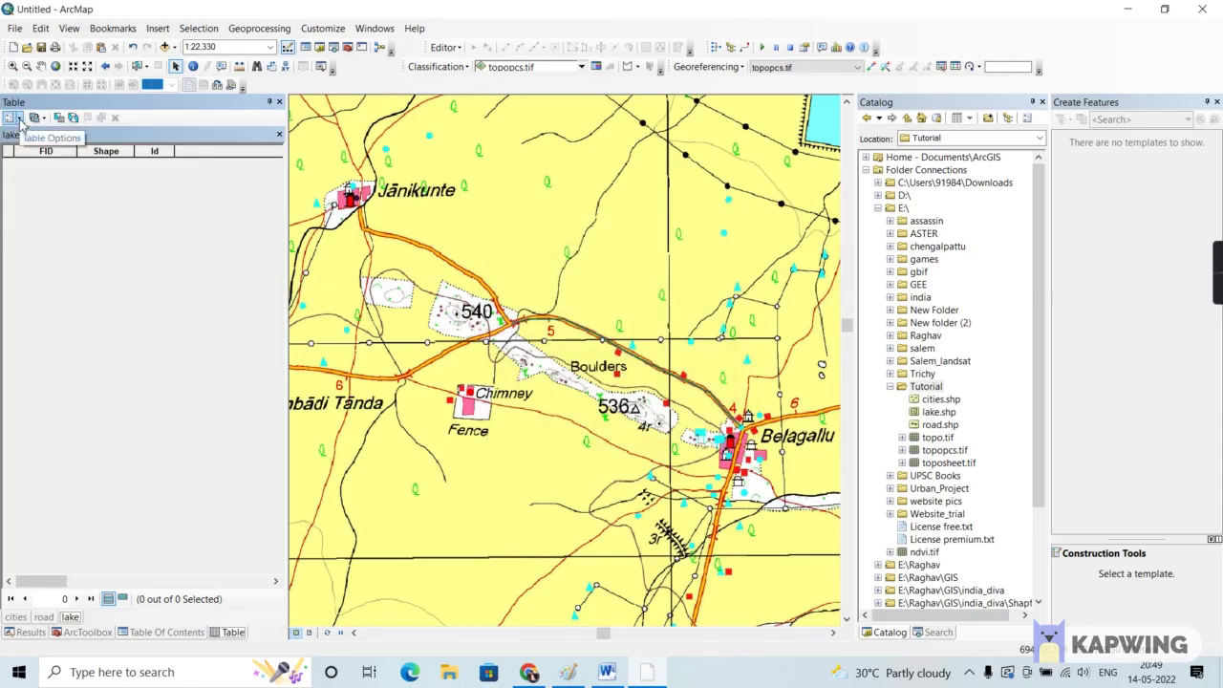
Add a Float field called perimeter to the lake table
left_click(18, 118)
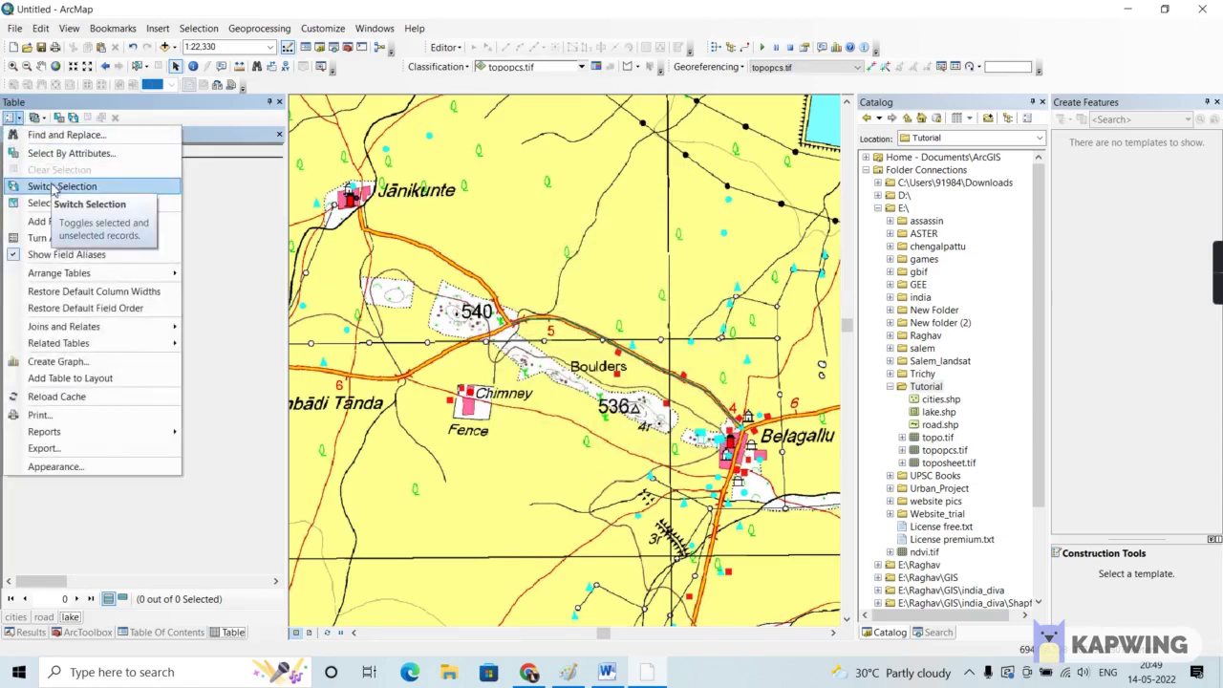
left_click(47, 221)
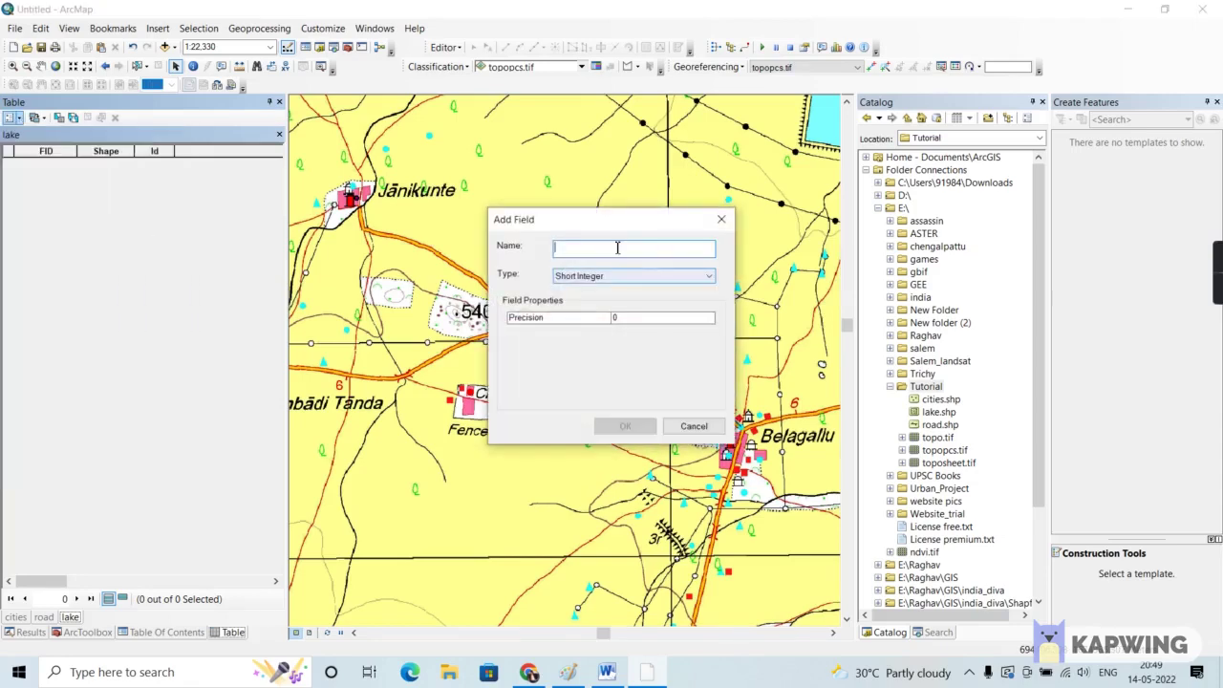
type("peri")
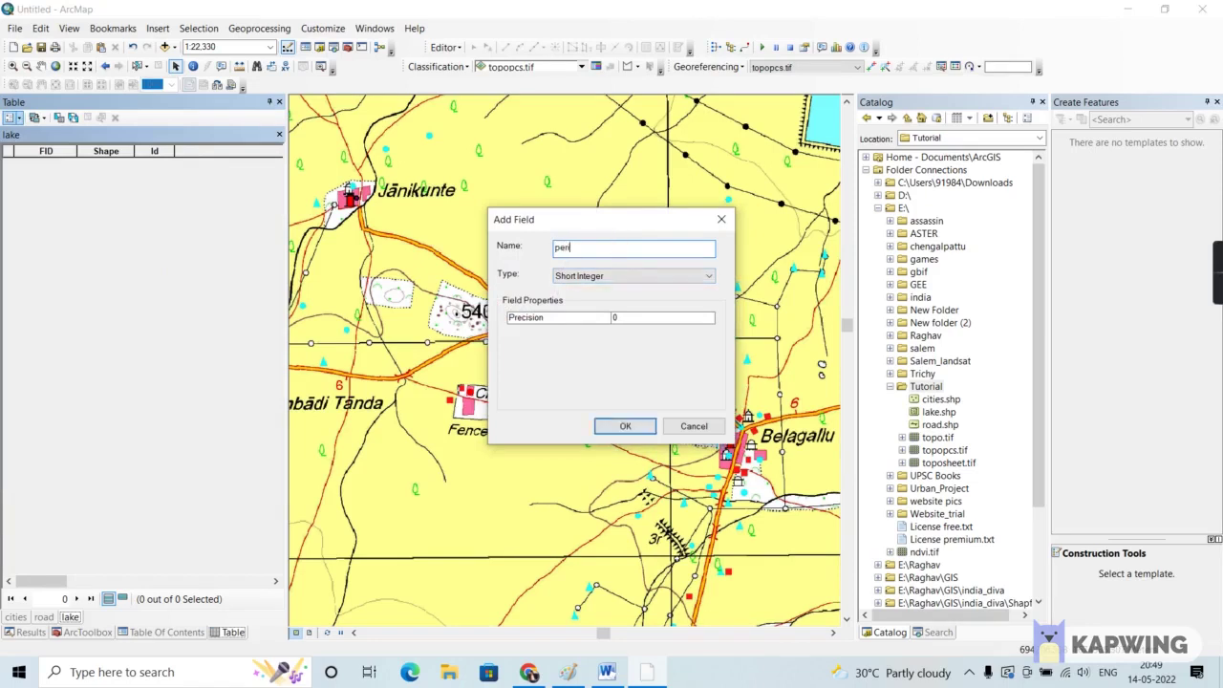
type("meter")
left_click(650, 276)
left_click(637, 310)
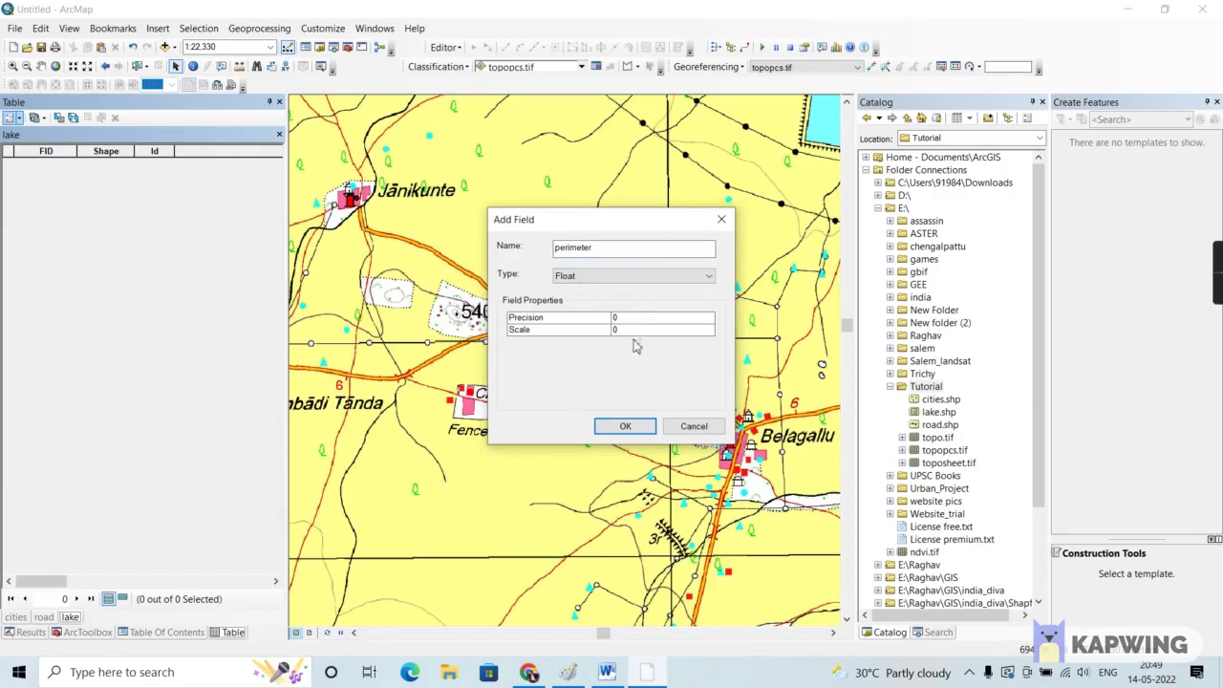
left_click(625, 426)
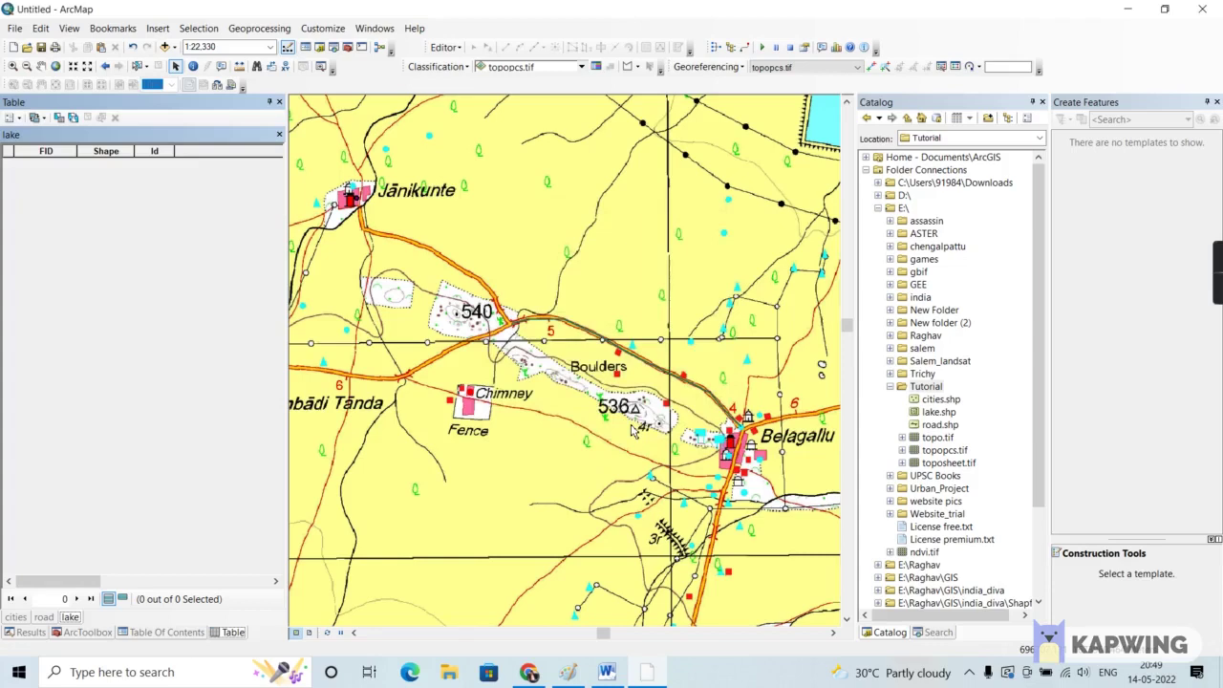
Start an editing session on the lake layer and zoom in around Allipur Kere lake
left_click(445, 48)
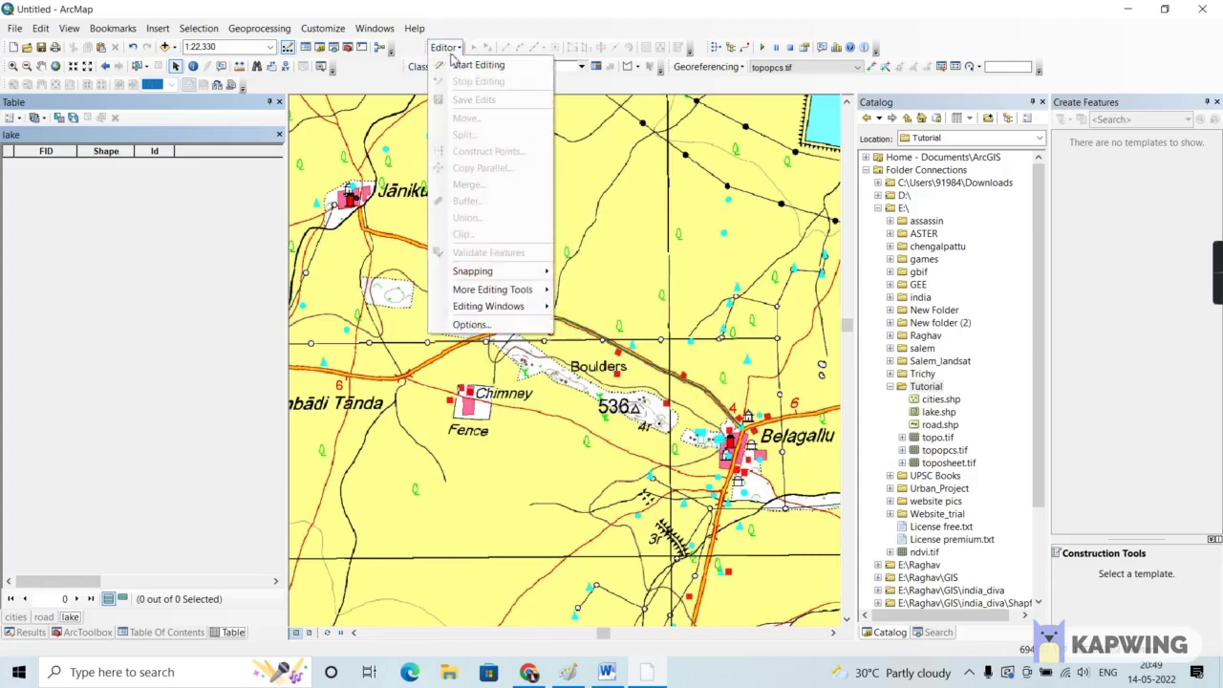
left_click(462, 64)
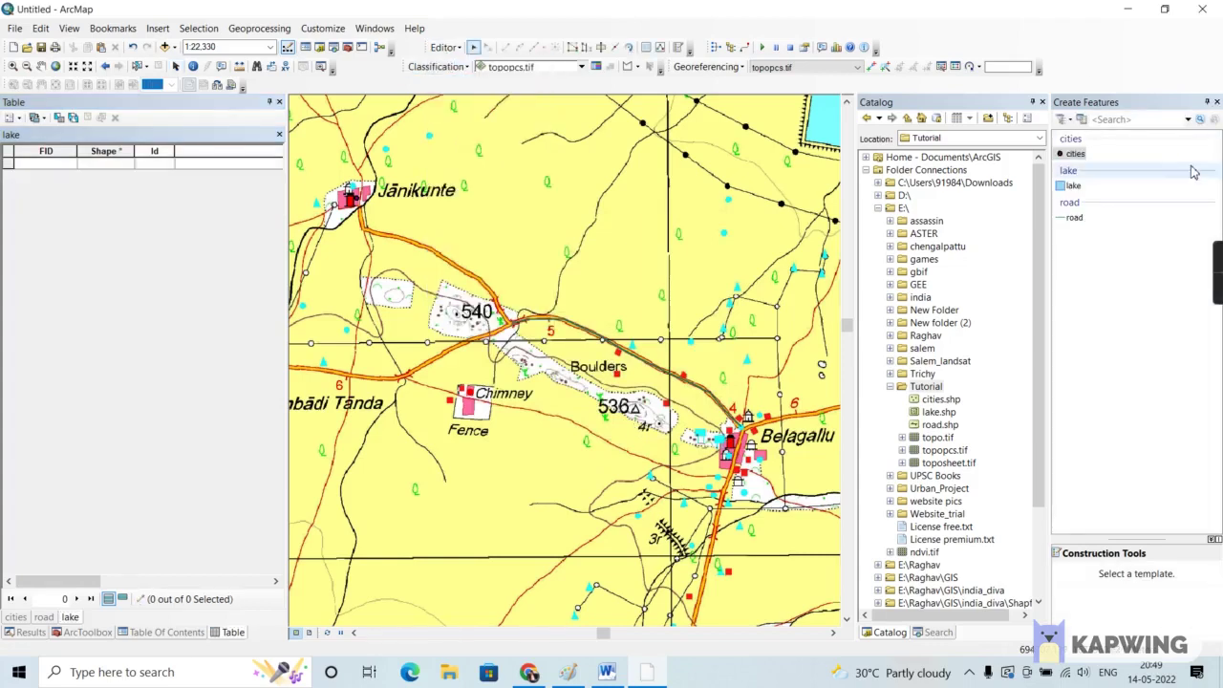
left_click(1079, 189)
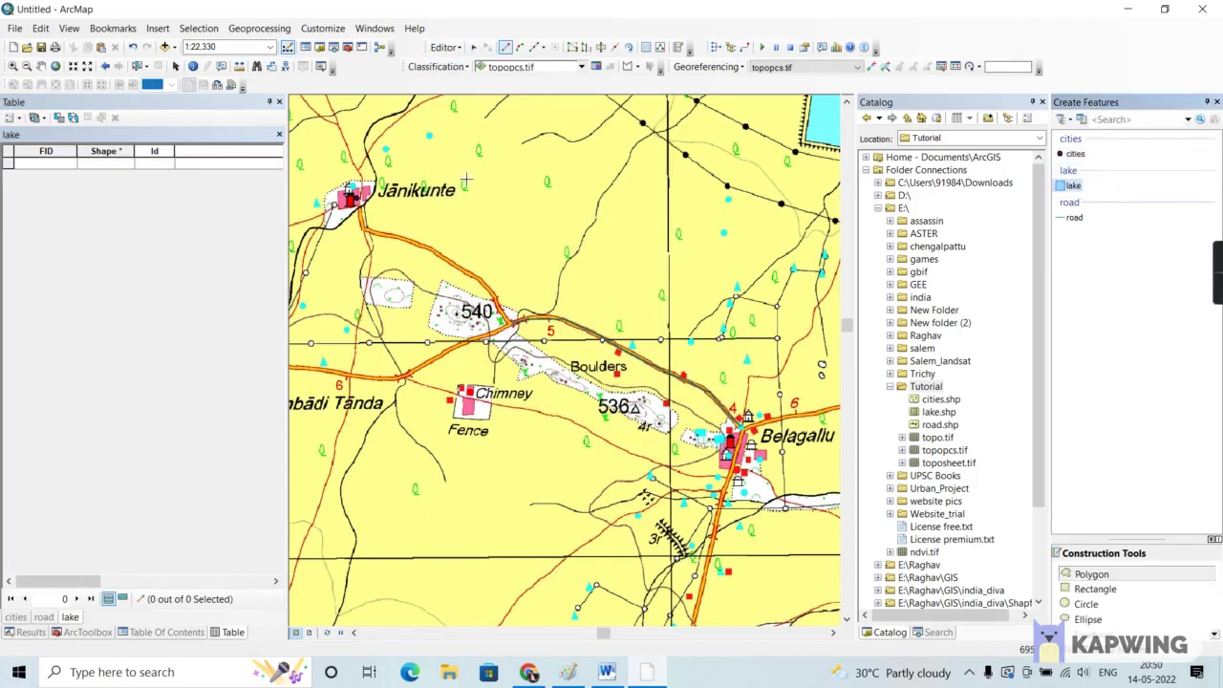
left_click(27, 65)
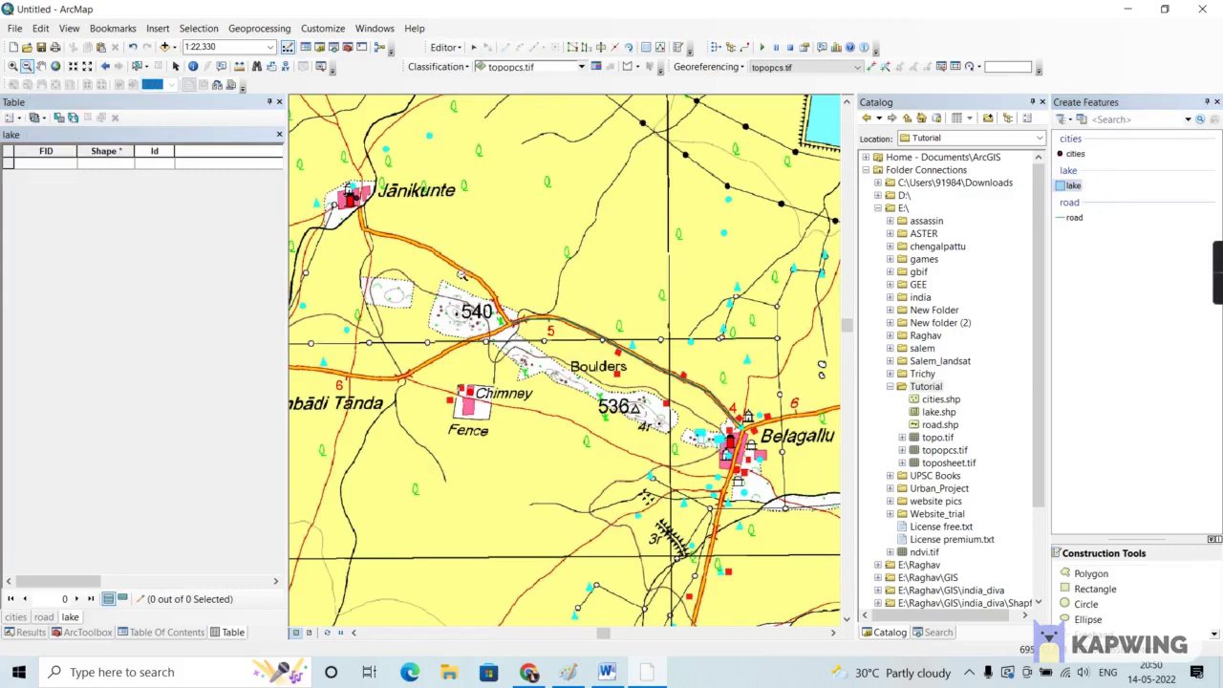
left_click_drag(420, 264, 609, 435)
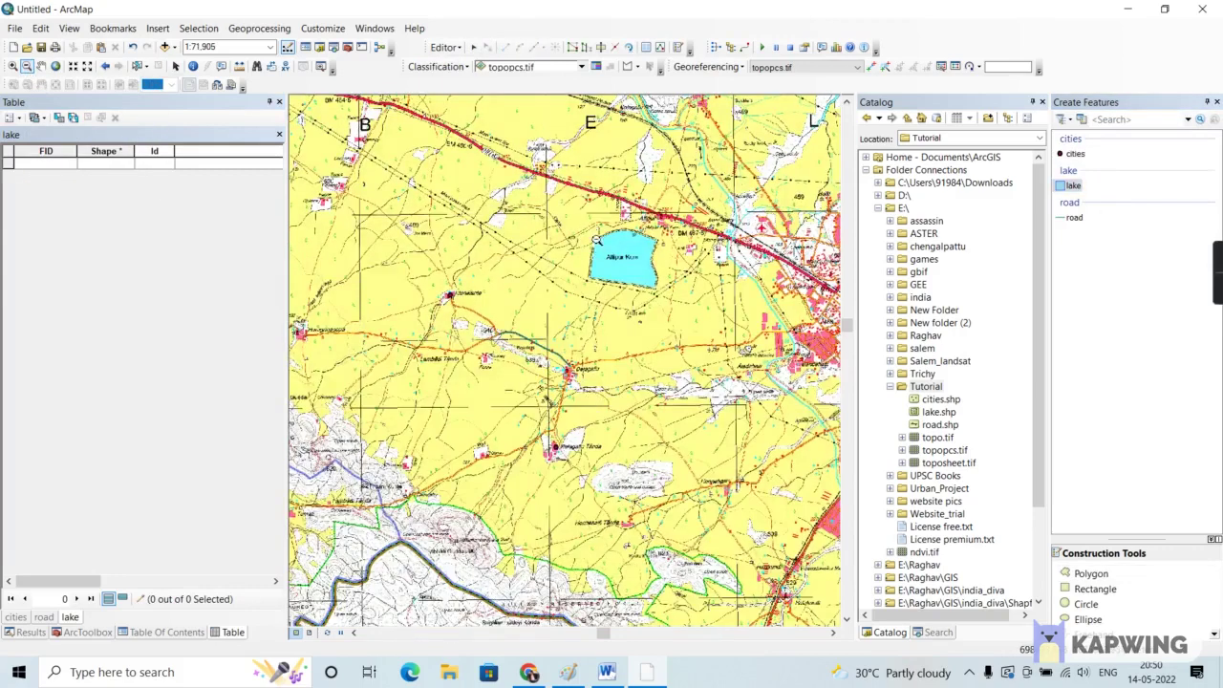
key("z")
left_click_drag(558, 194, 703, 323)
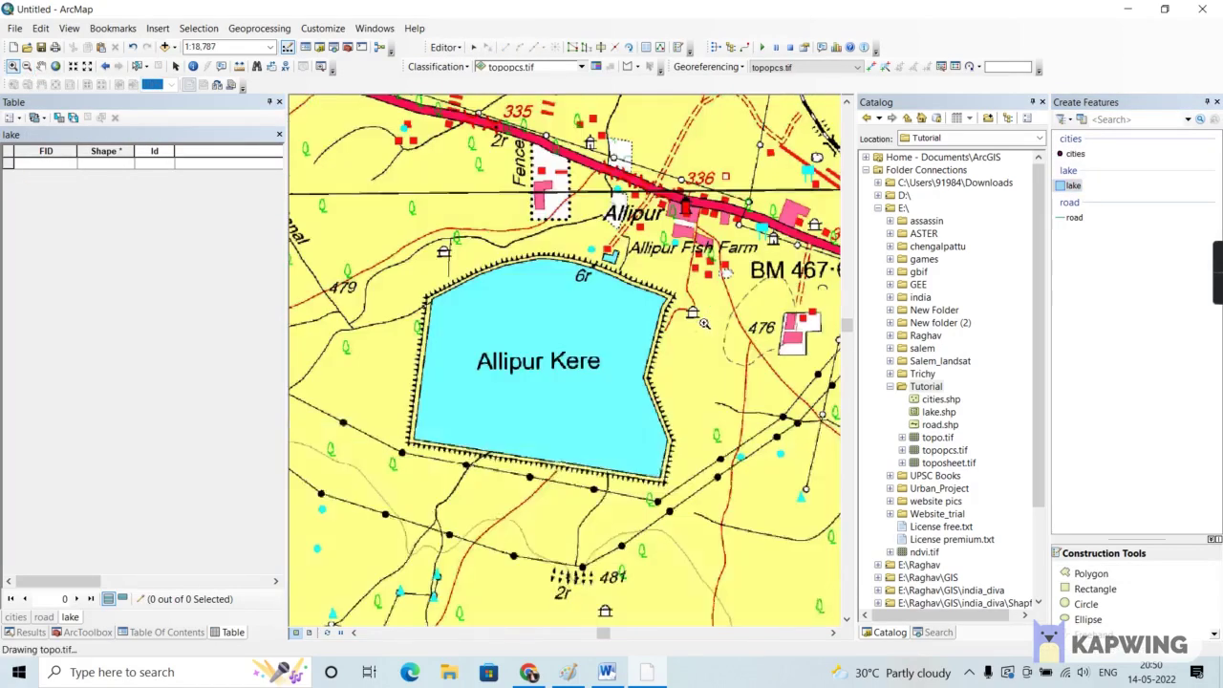
Trace the lake's top and right edges with new polygon vertices
left_click(1071, 185)
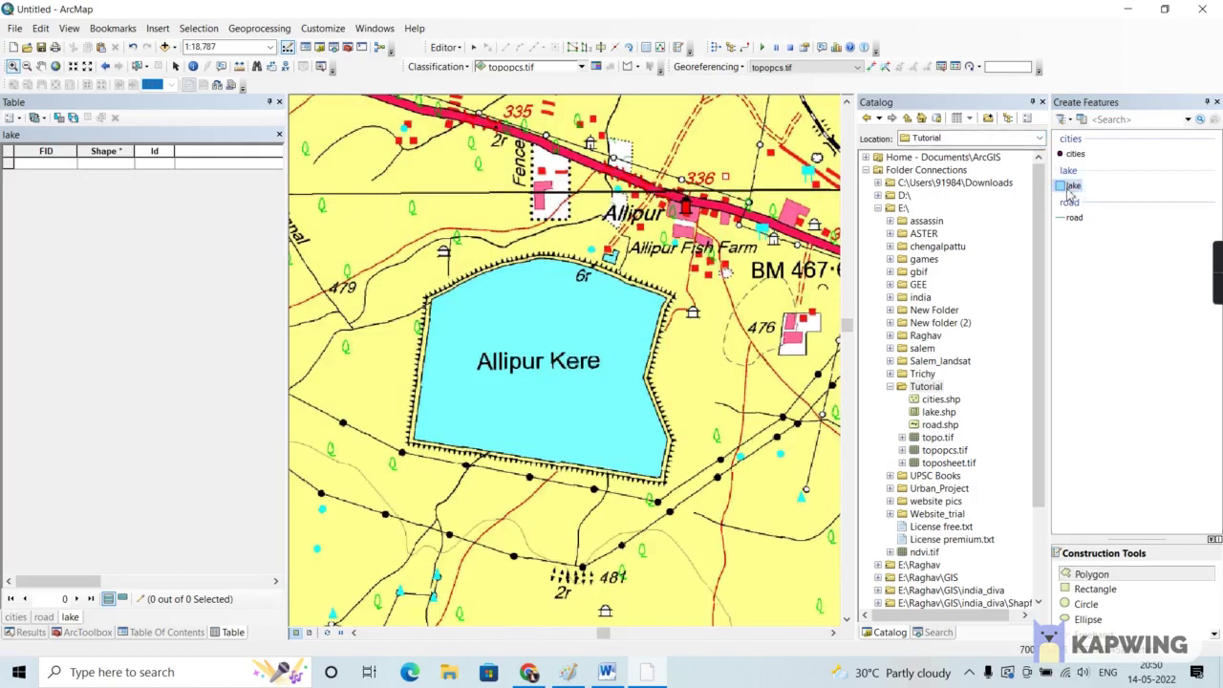
left_click(429, 299)
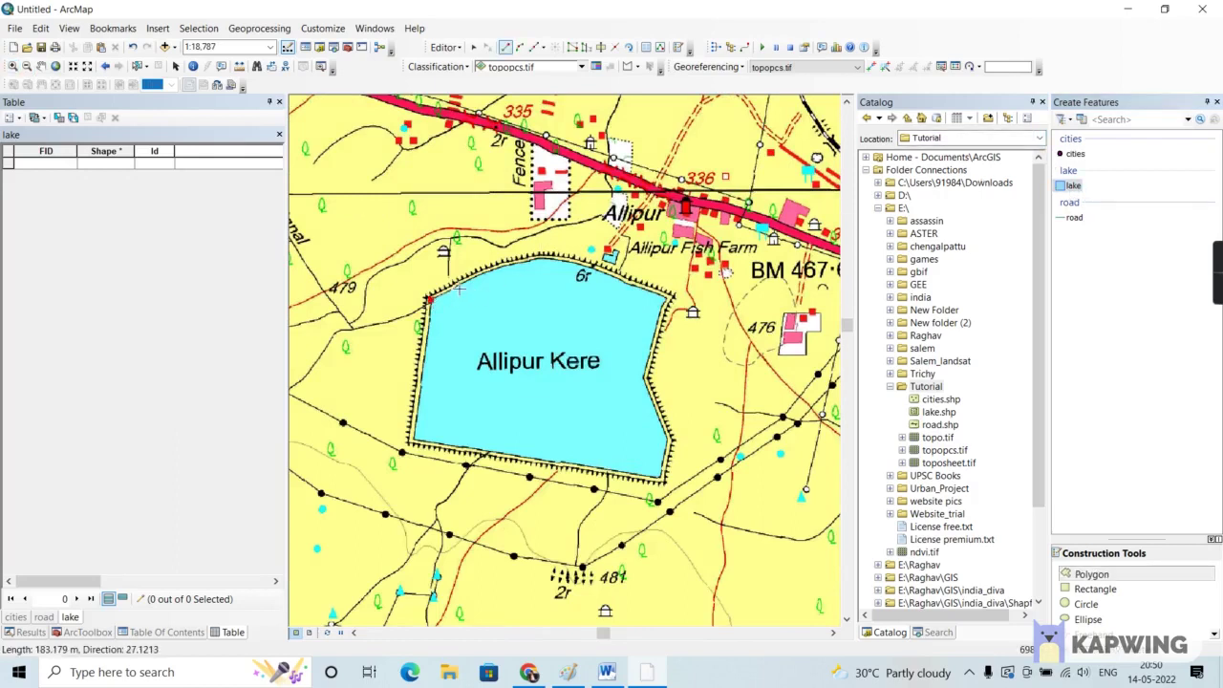
left_click(458, 284)
left_click(506, 267)
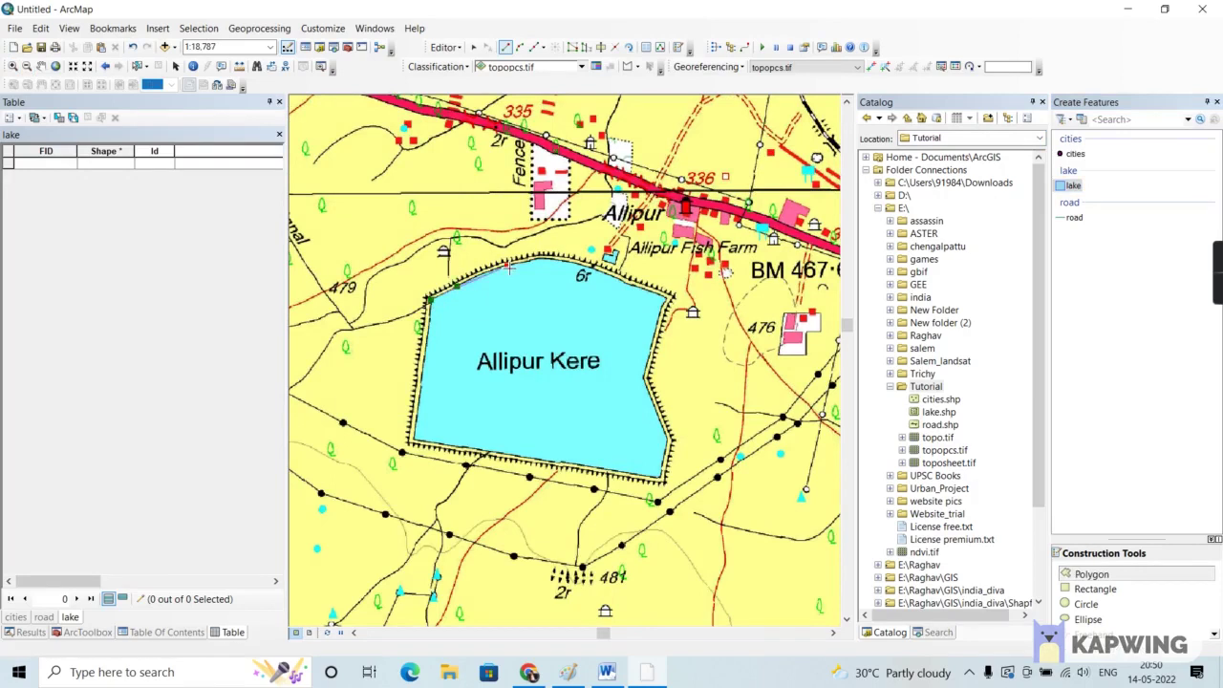
left_click(532, 261)
left_click(571, 262)
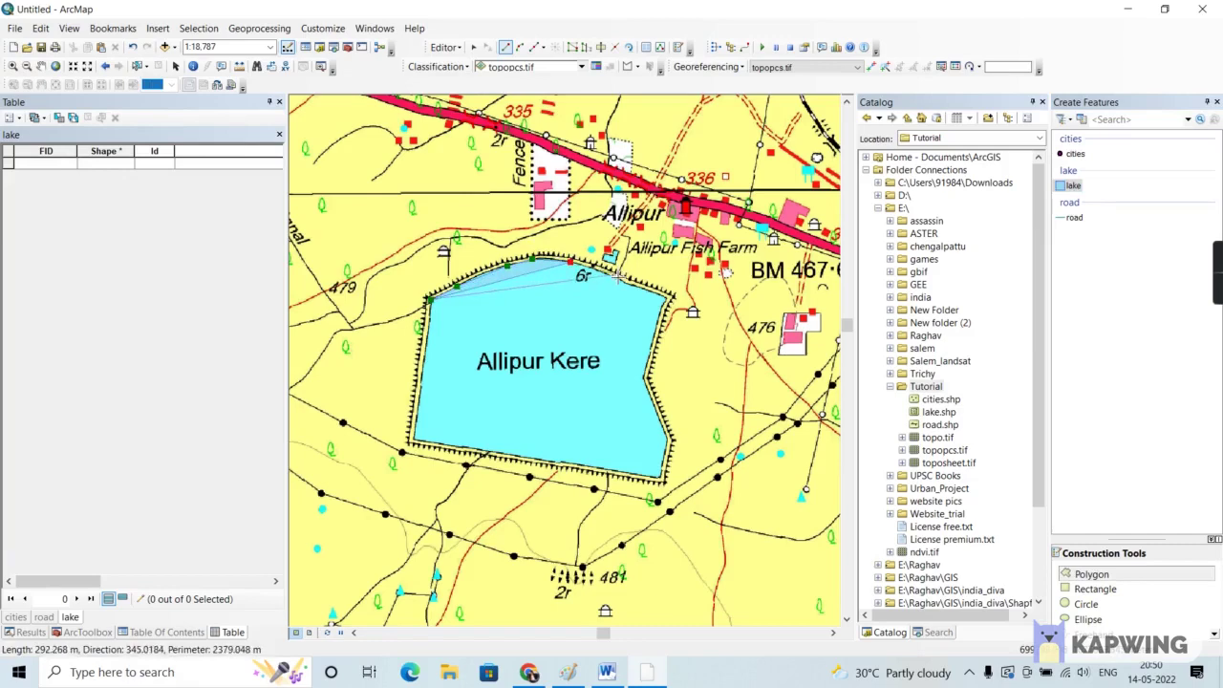
left_click(614, 278)
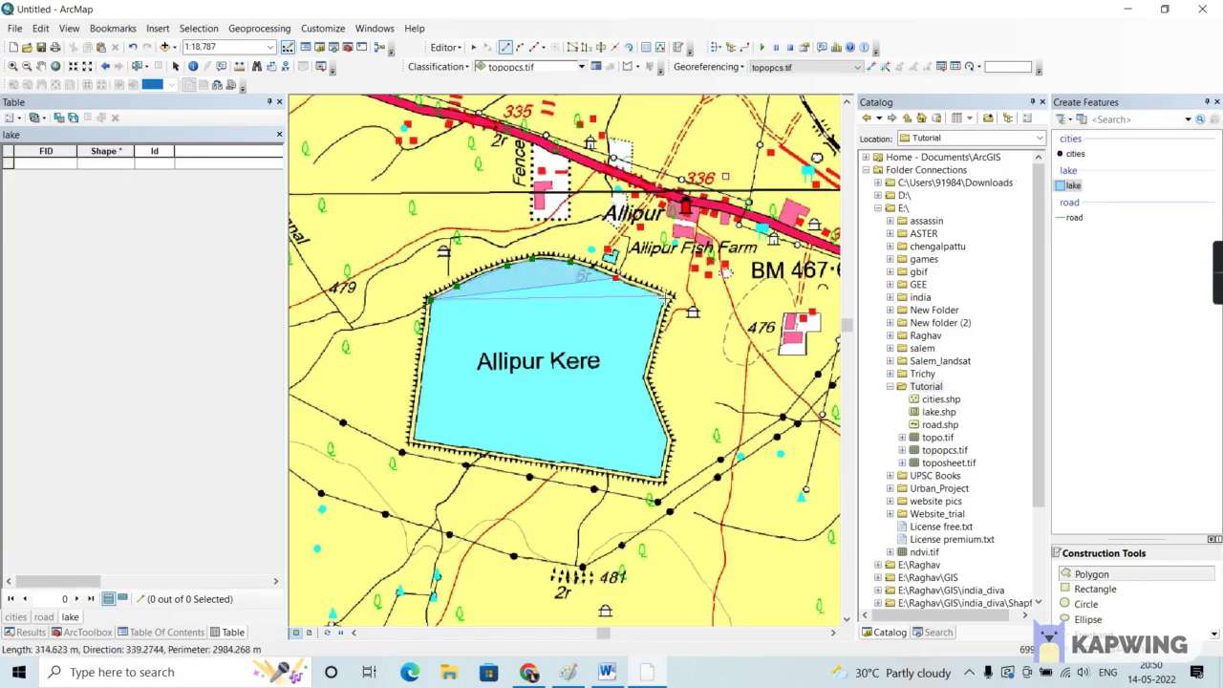
left_click(664, 295)
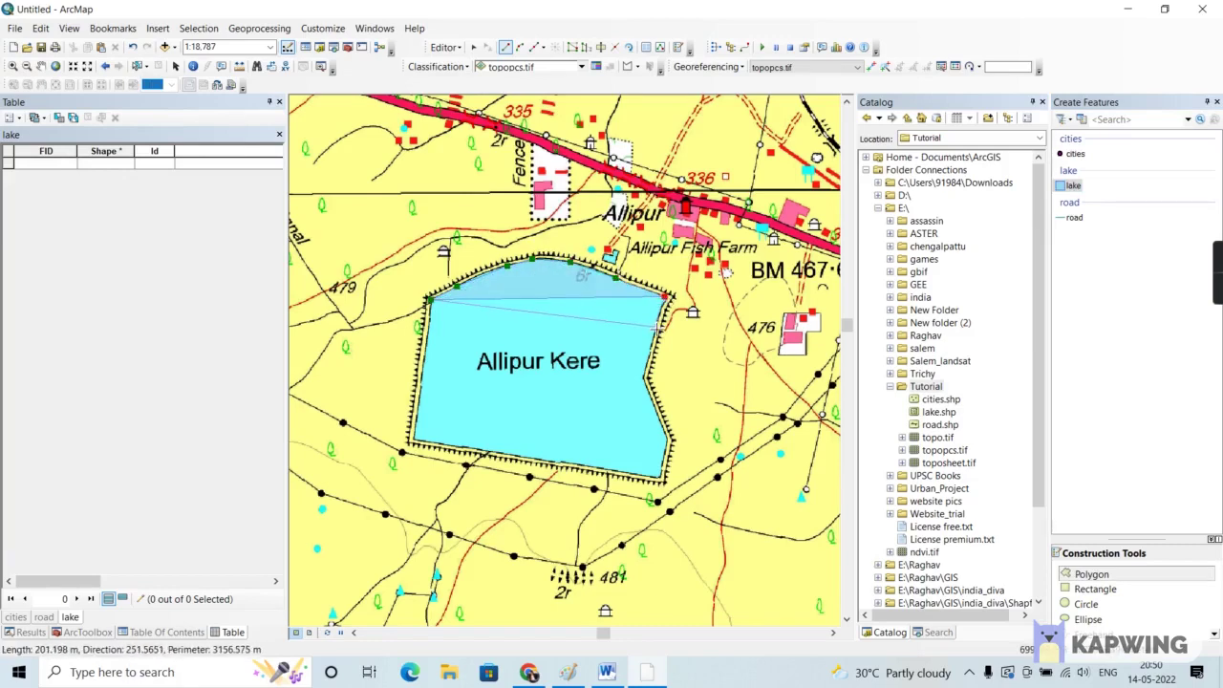
left_click(653, 326)
left_click(649, 349)
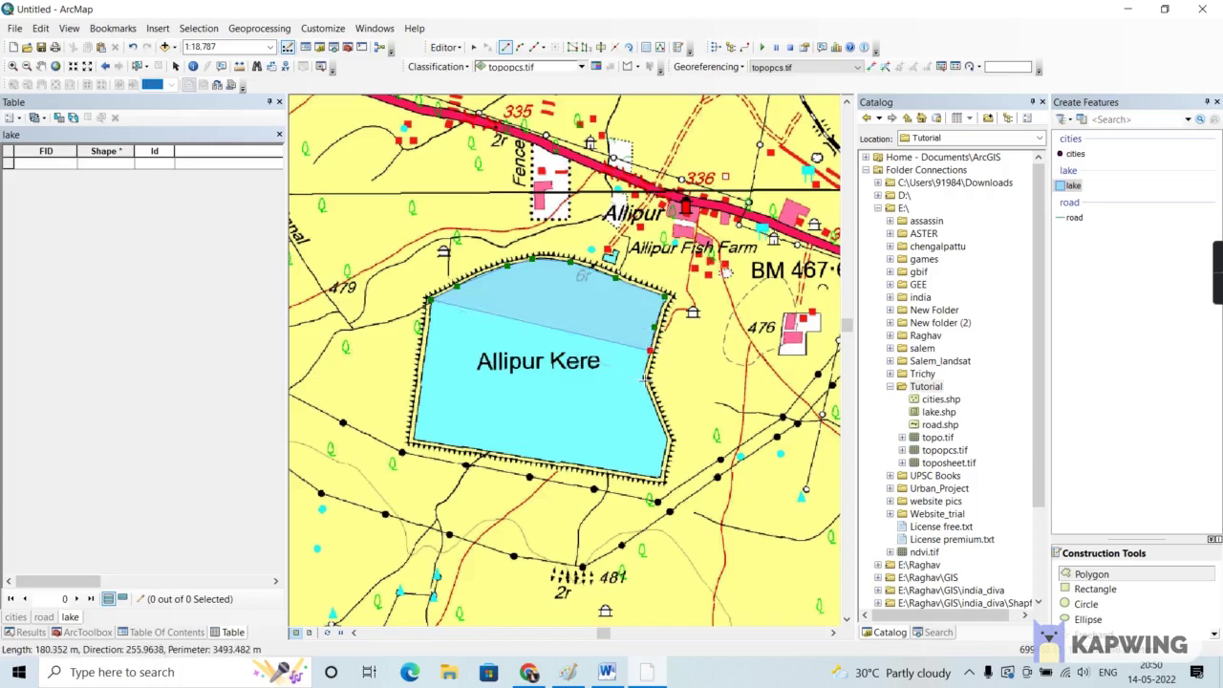
left_click(643, 379)
left_click(665, 431)
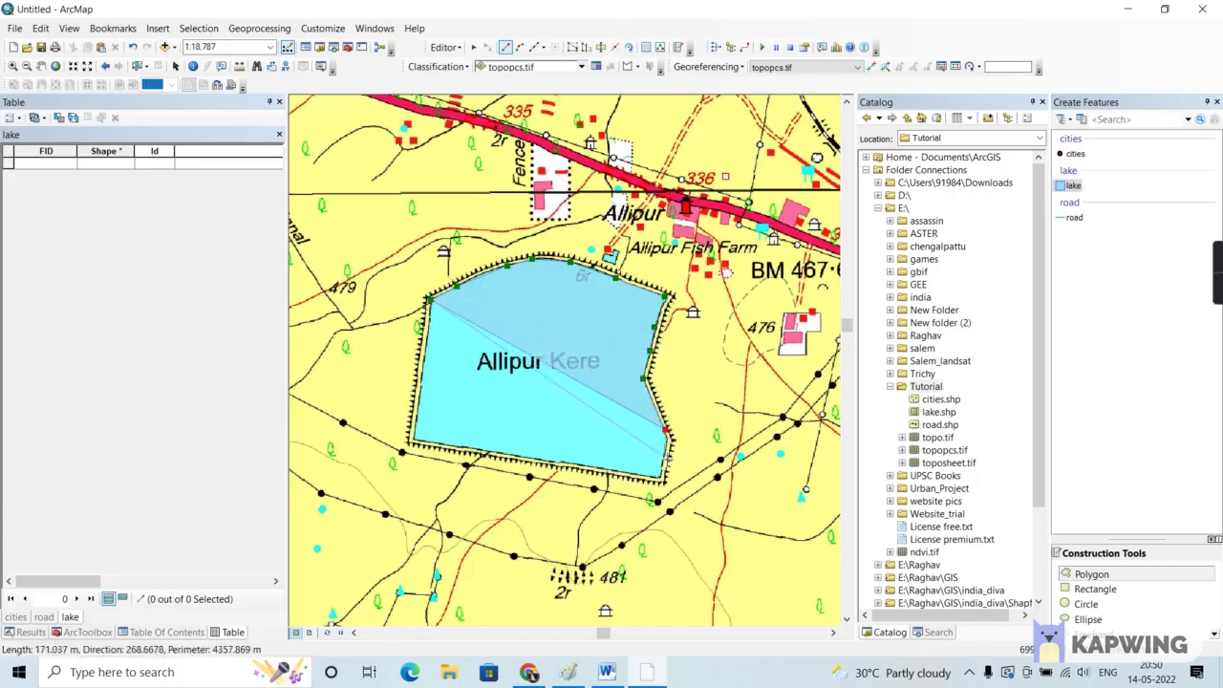
left_click(664, 457)
left_click(660, 476)
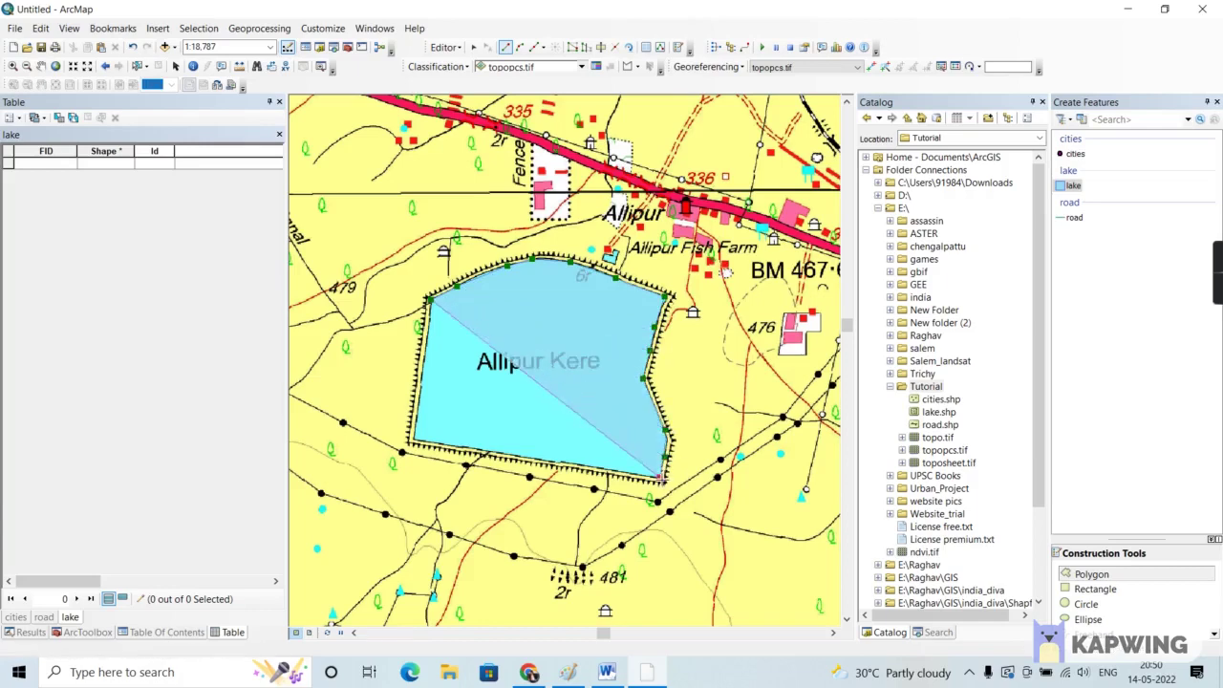
Trace the lake's bottom and left edges and finish the Allipur Kere polygon
left_click(608, 469)
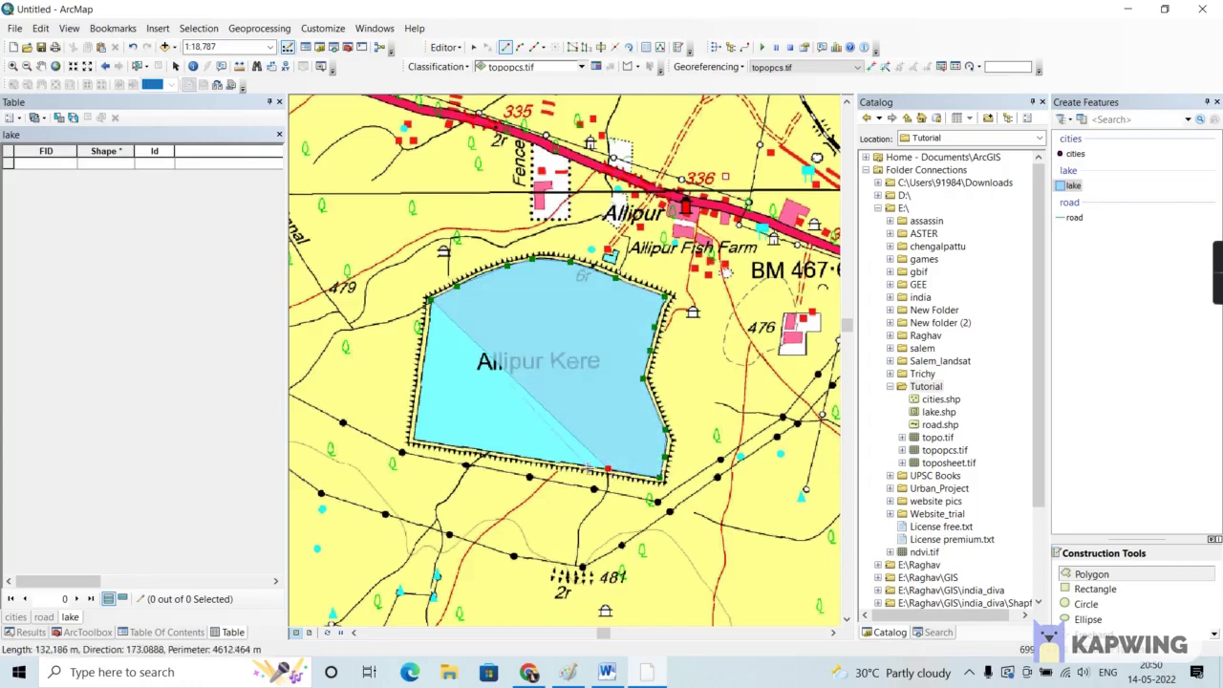
left_click(549, 463)
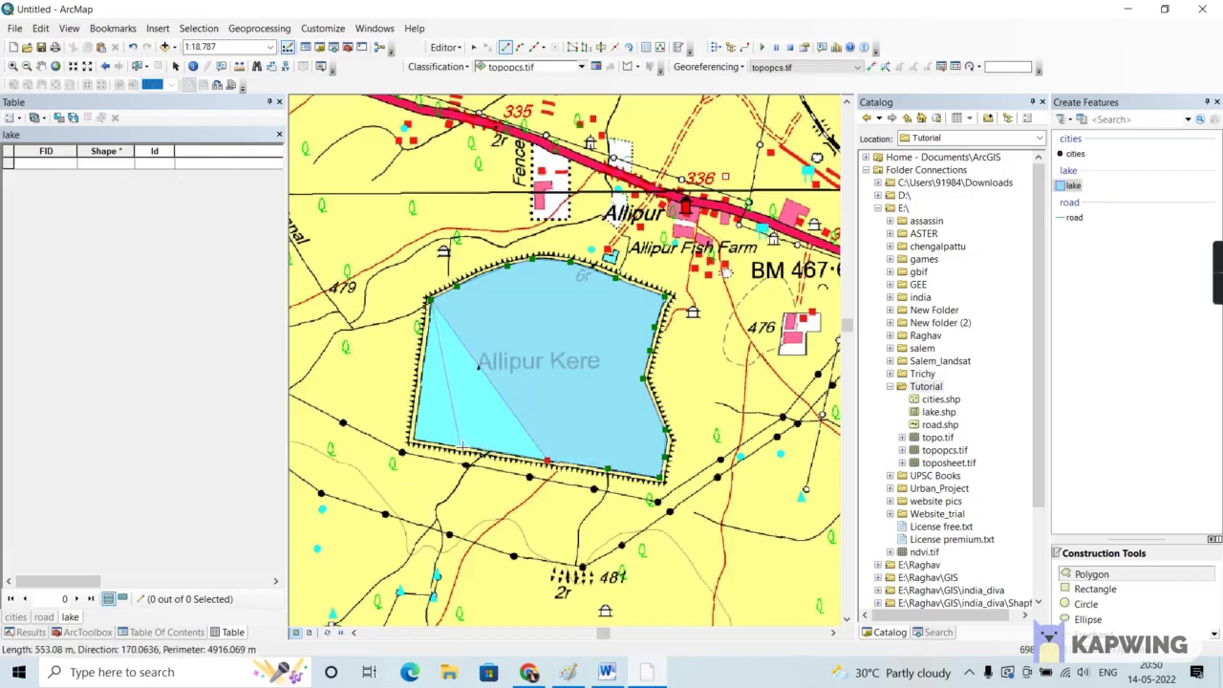
left_click(457, 446)
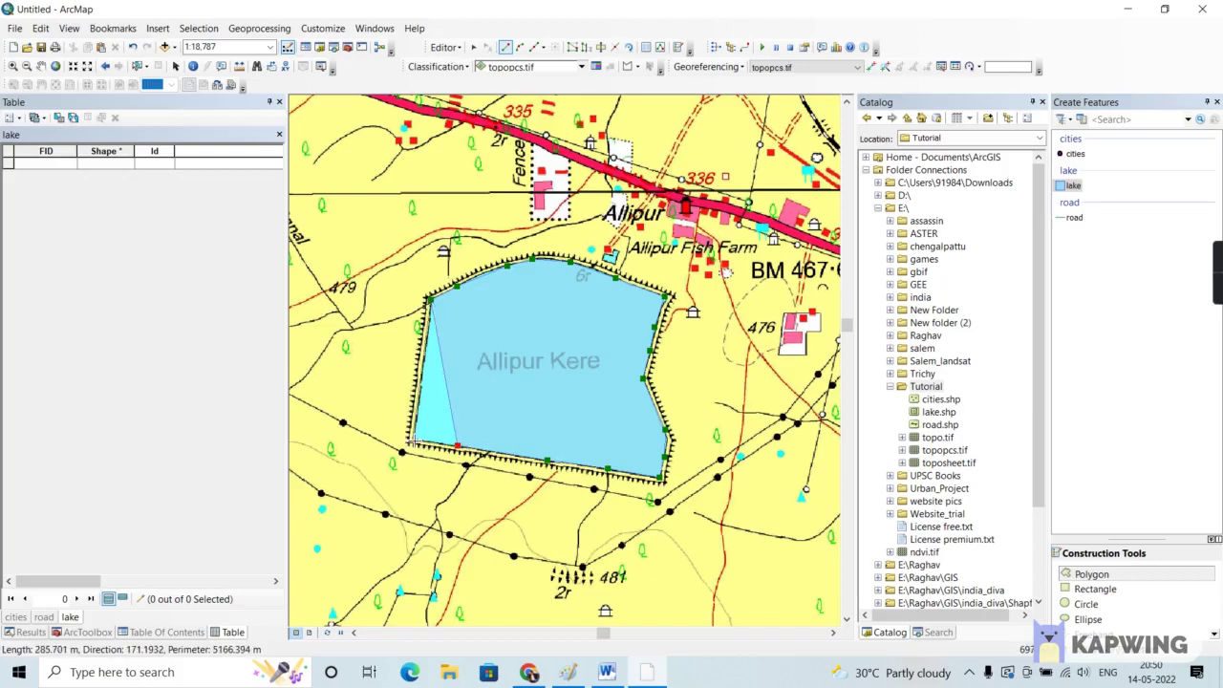
double_click(411, 441)
left_click(421, 400)
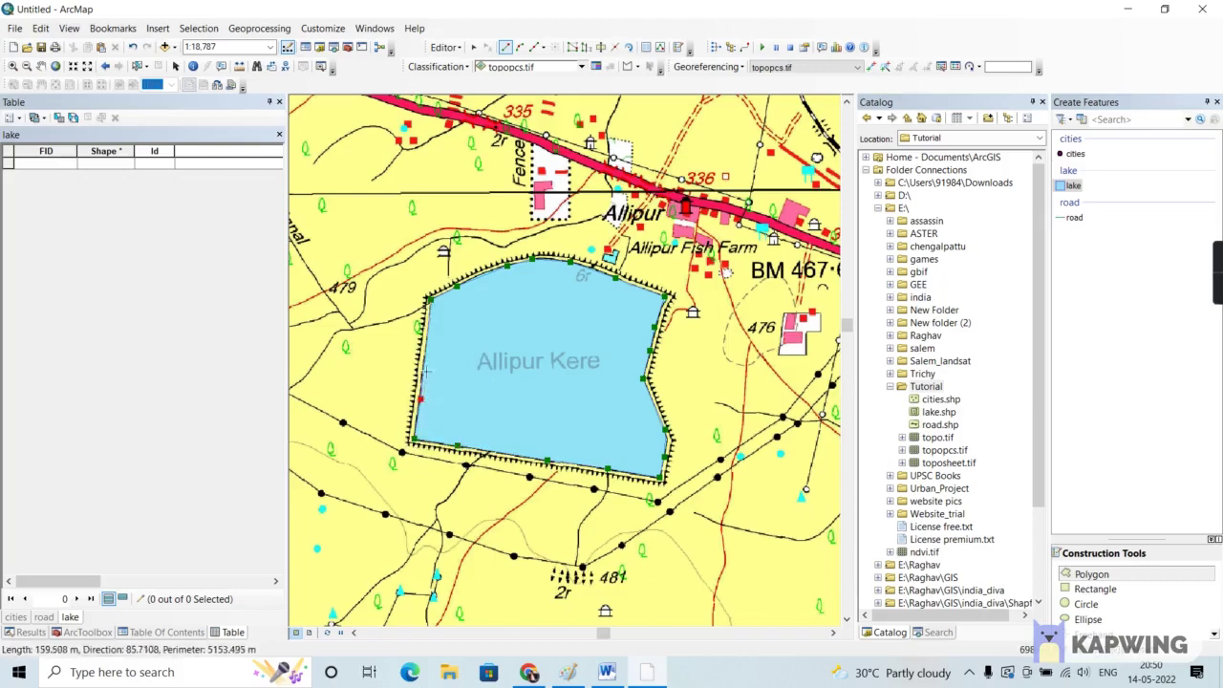
left_click(426, 355)
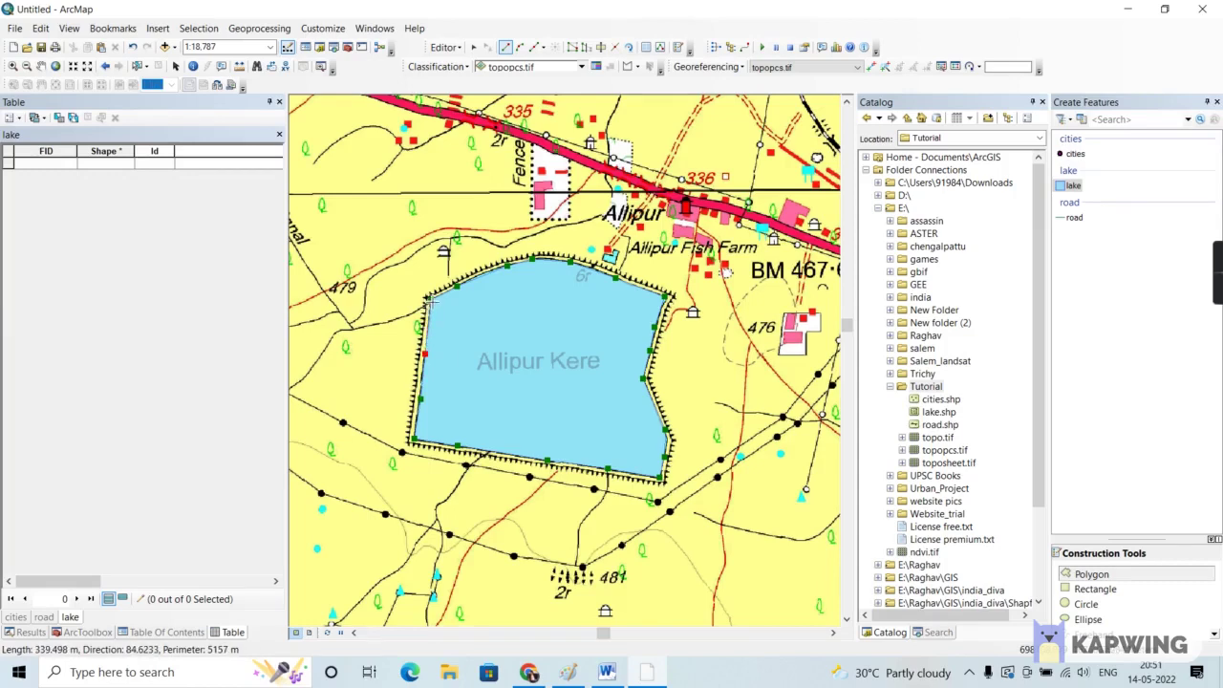
double_click(432, 302)
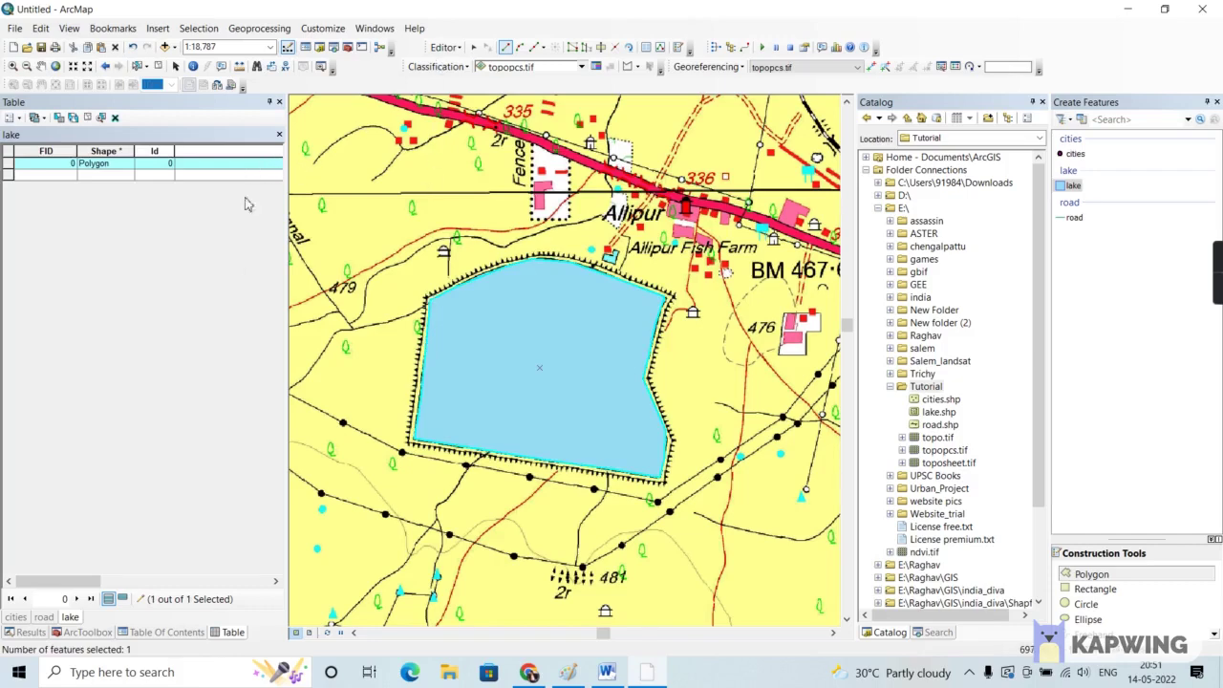
Enter 'Alipura lake' in the new lake feature's name field
left_click_drag(68, 586, 143, 585)
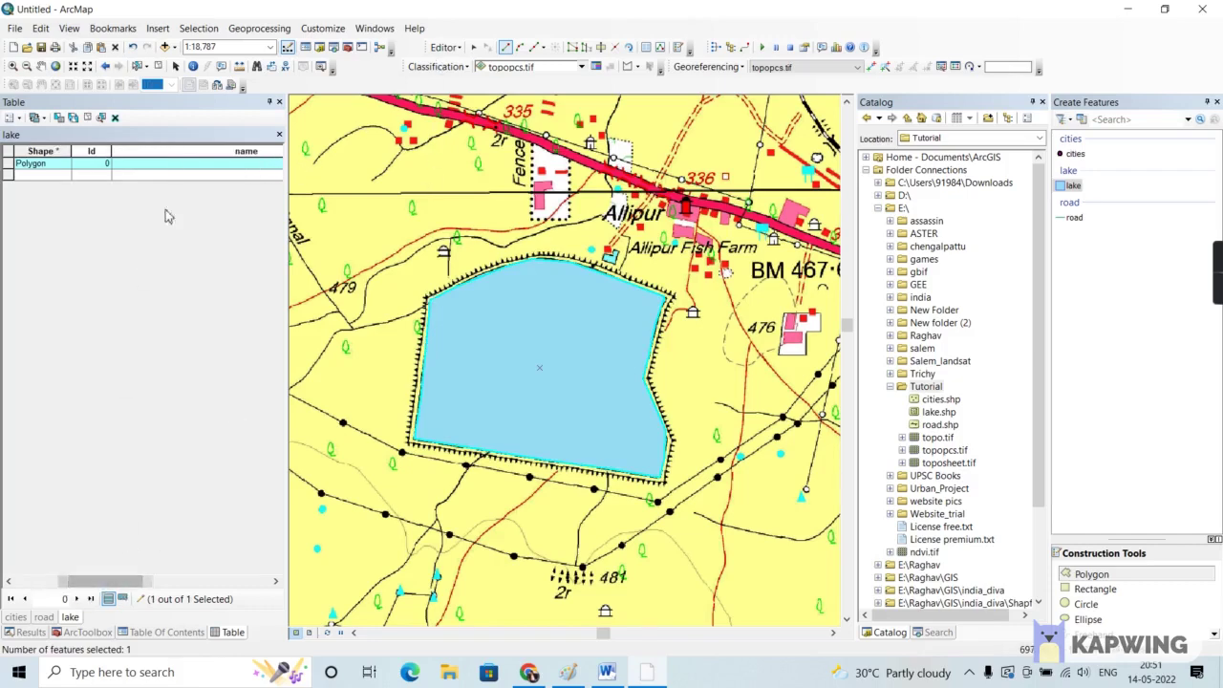
left_click(168, 168)
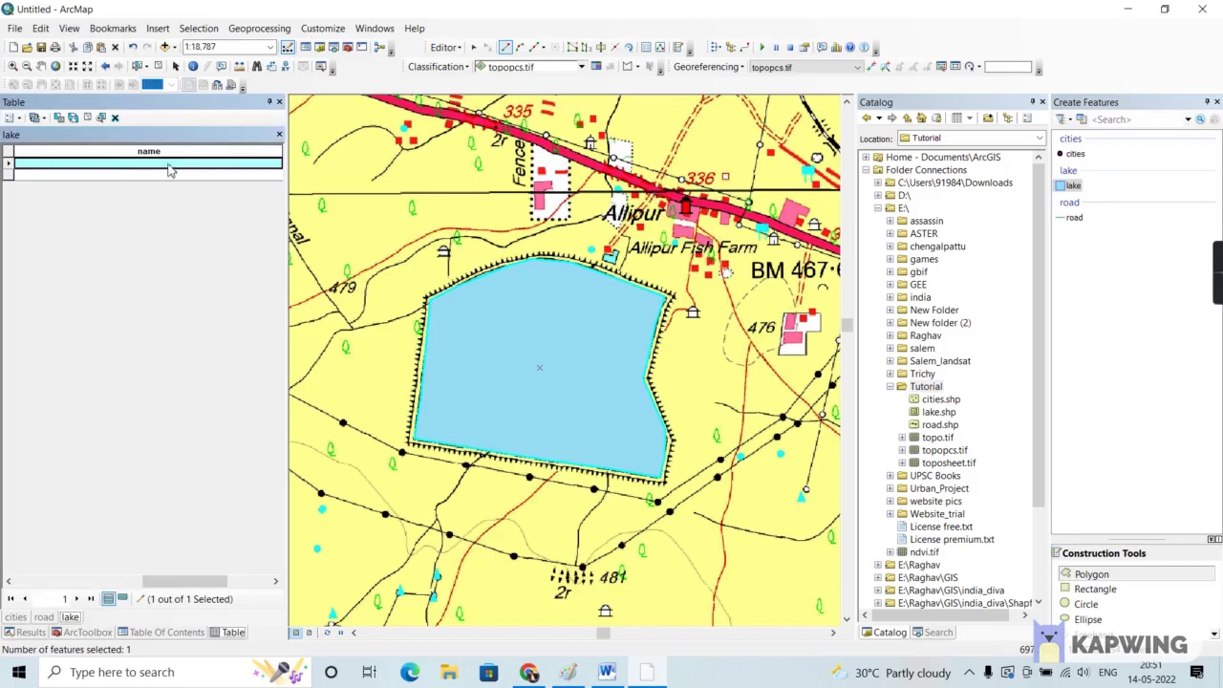
type("Alipura lake")
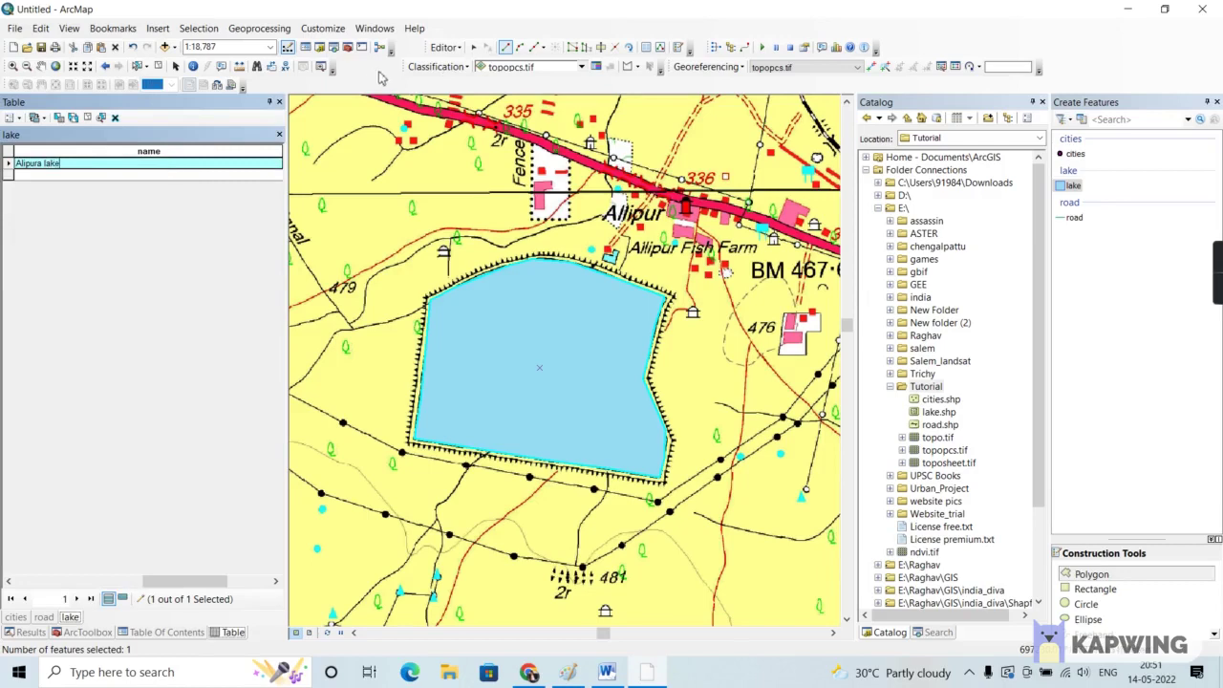
Save the lake edits and stop the editing session
left_click(461, 48)
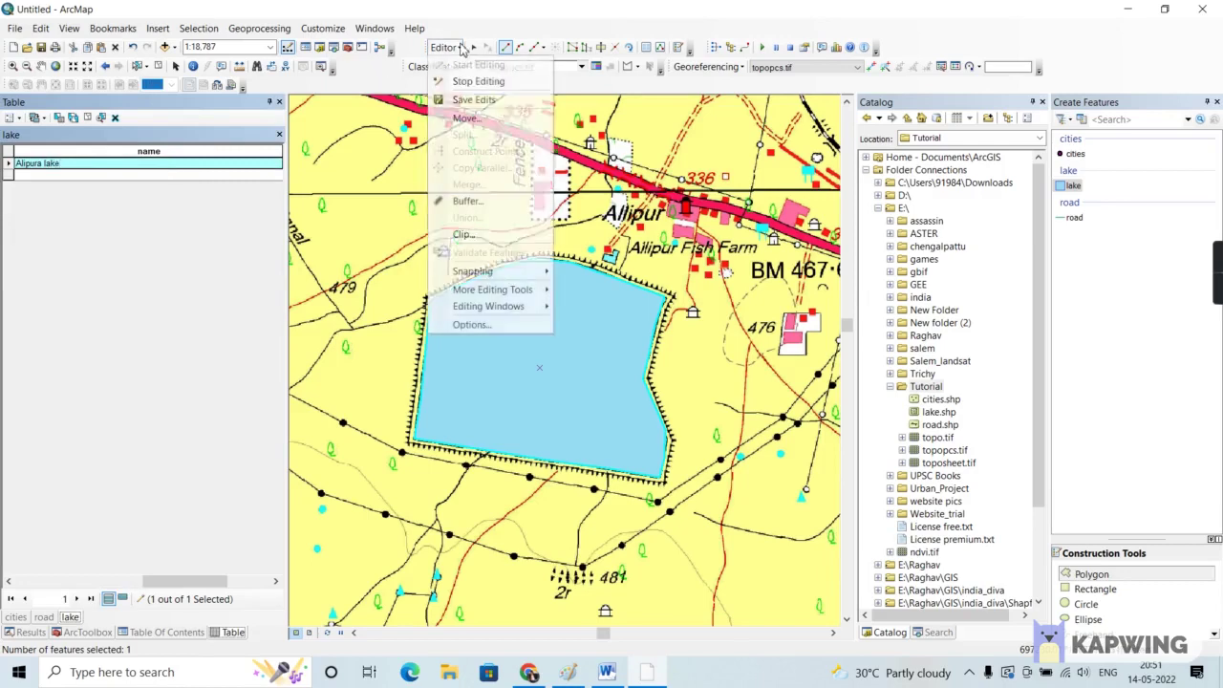
left_click(449, 96)
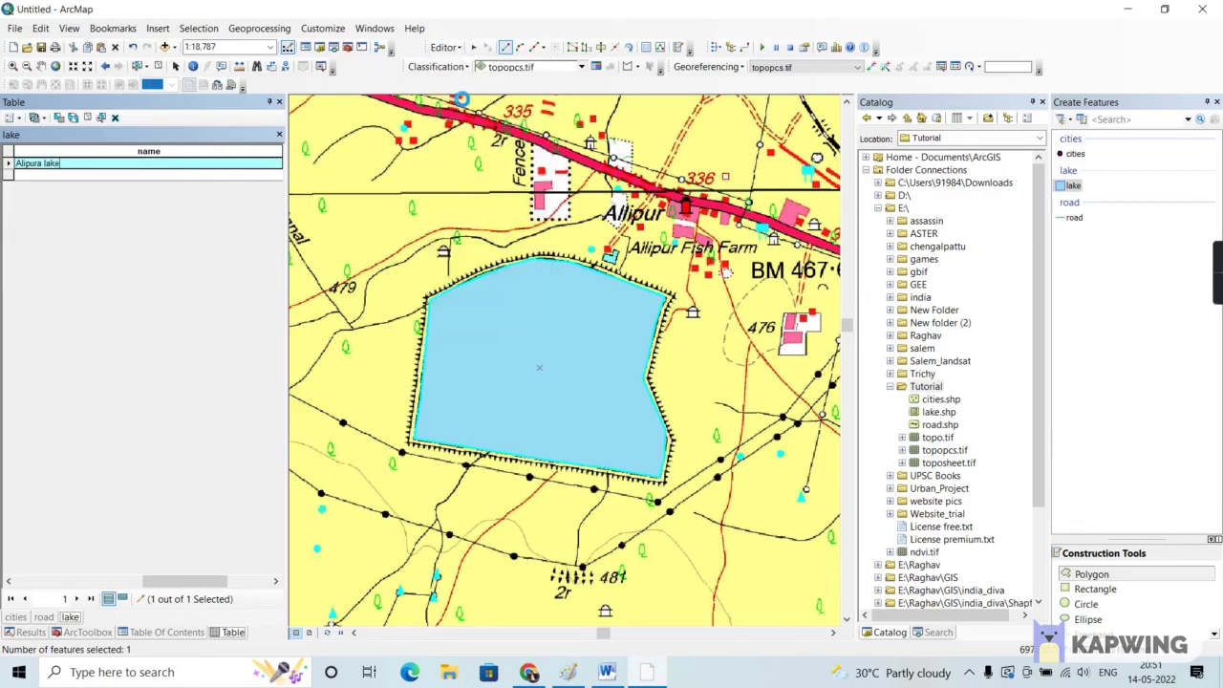
left_click(461, 47)
left_click(457, 83)
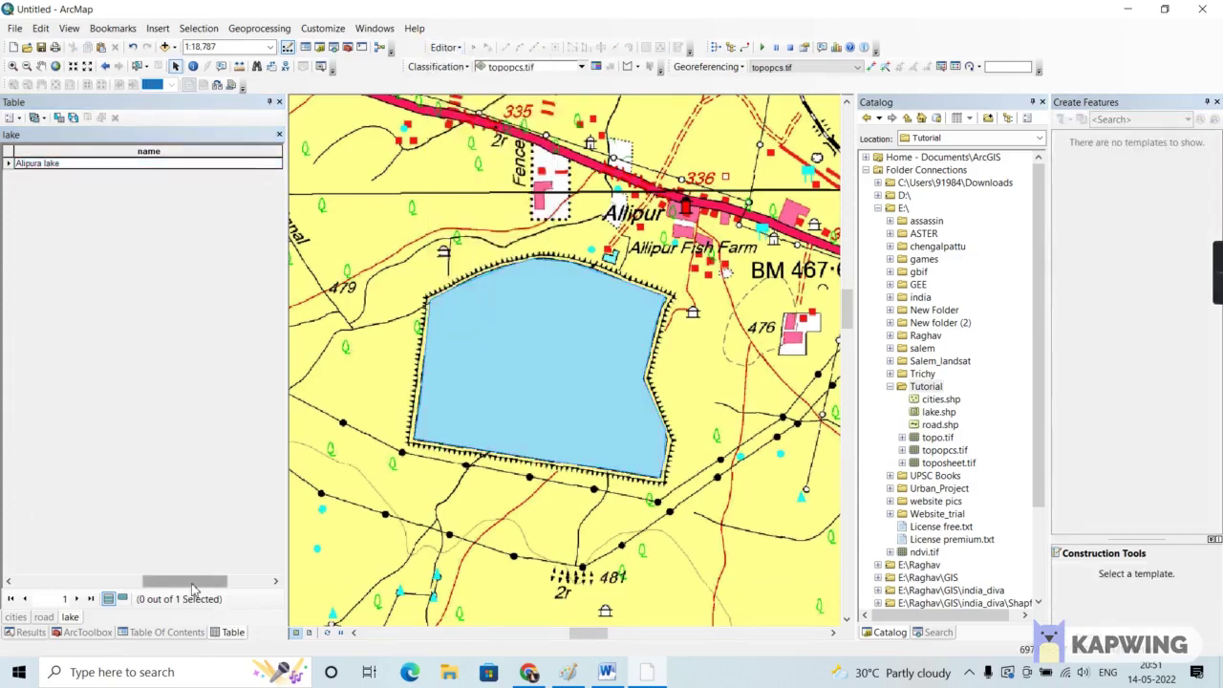
left_click_drag(191, 587, 234, 587)
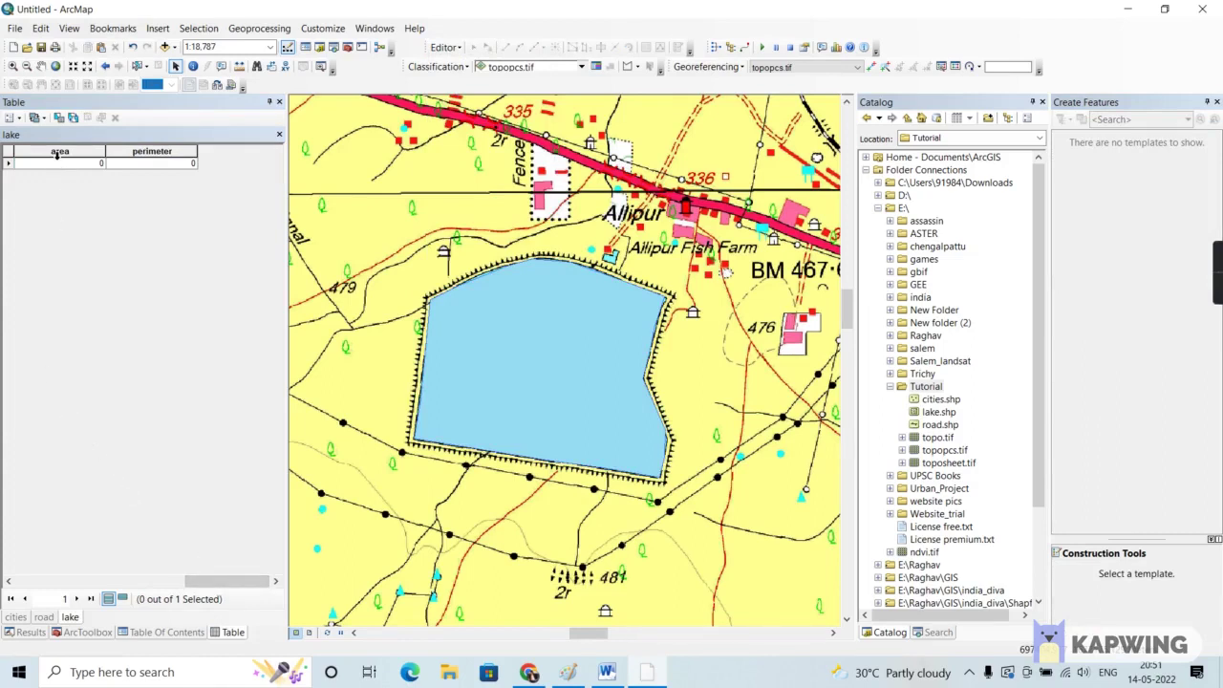
Calculate geometry for the area field in Square Kilometers, giving 1.66379
right_click(58, 156)
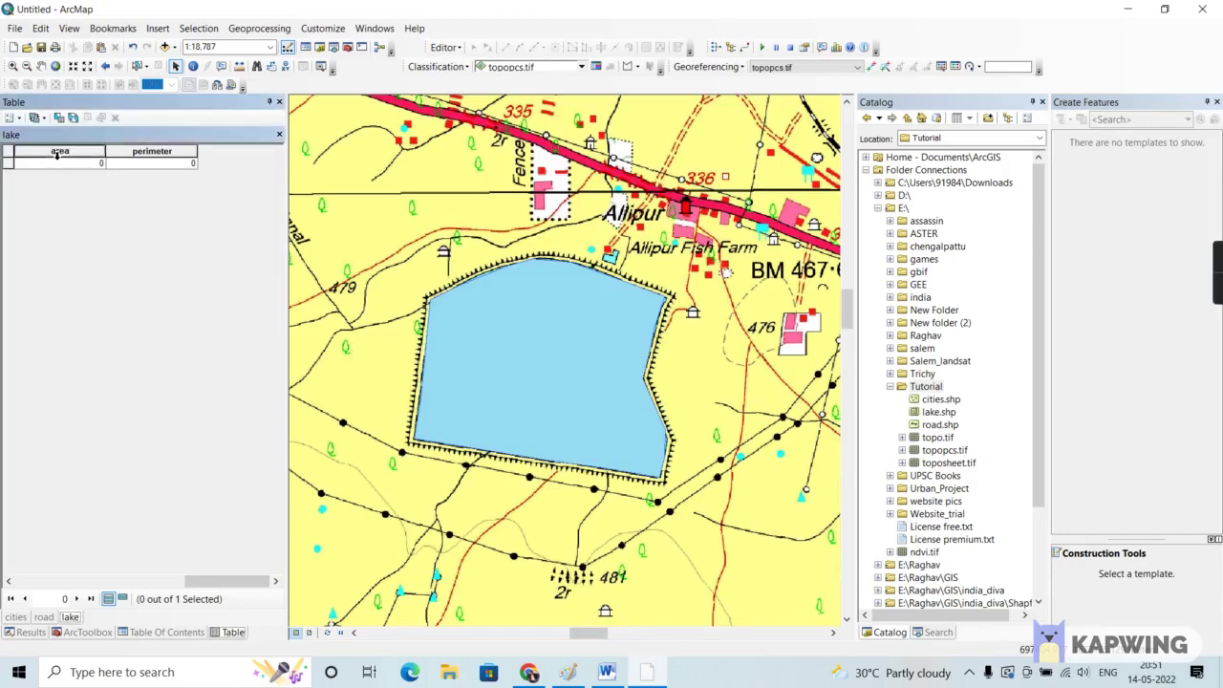
left_click(105, 270)
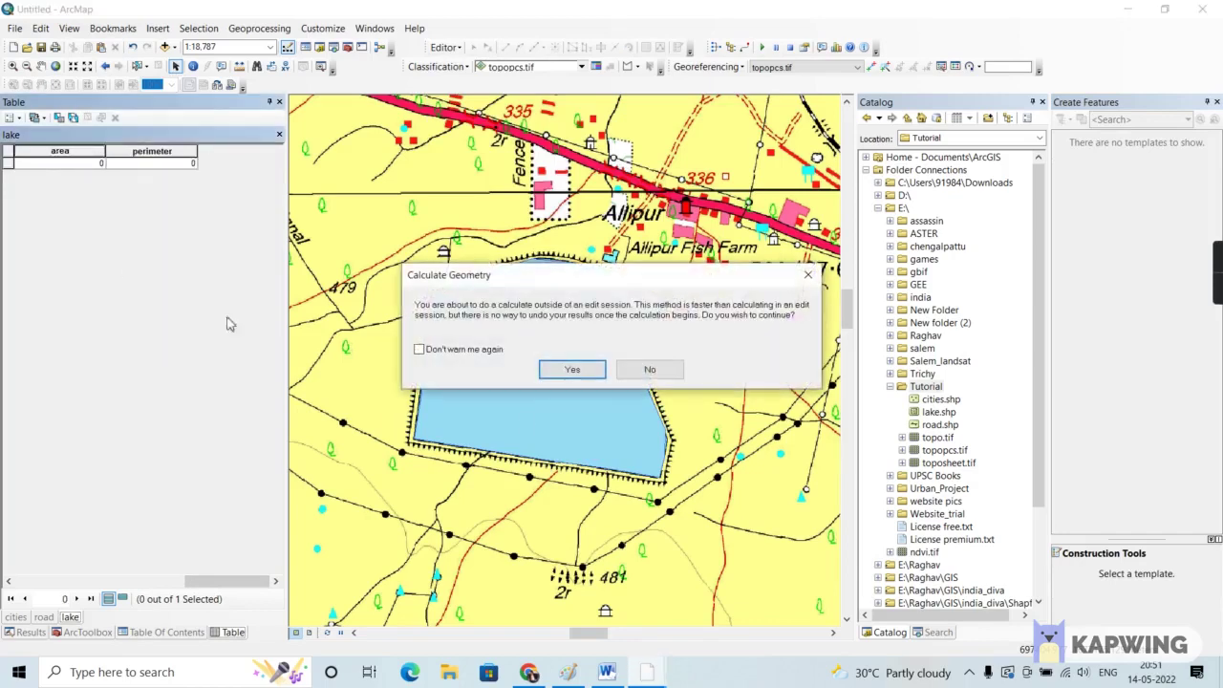
left_click(552, 372)
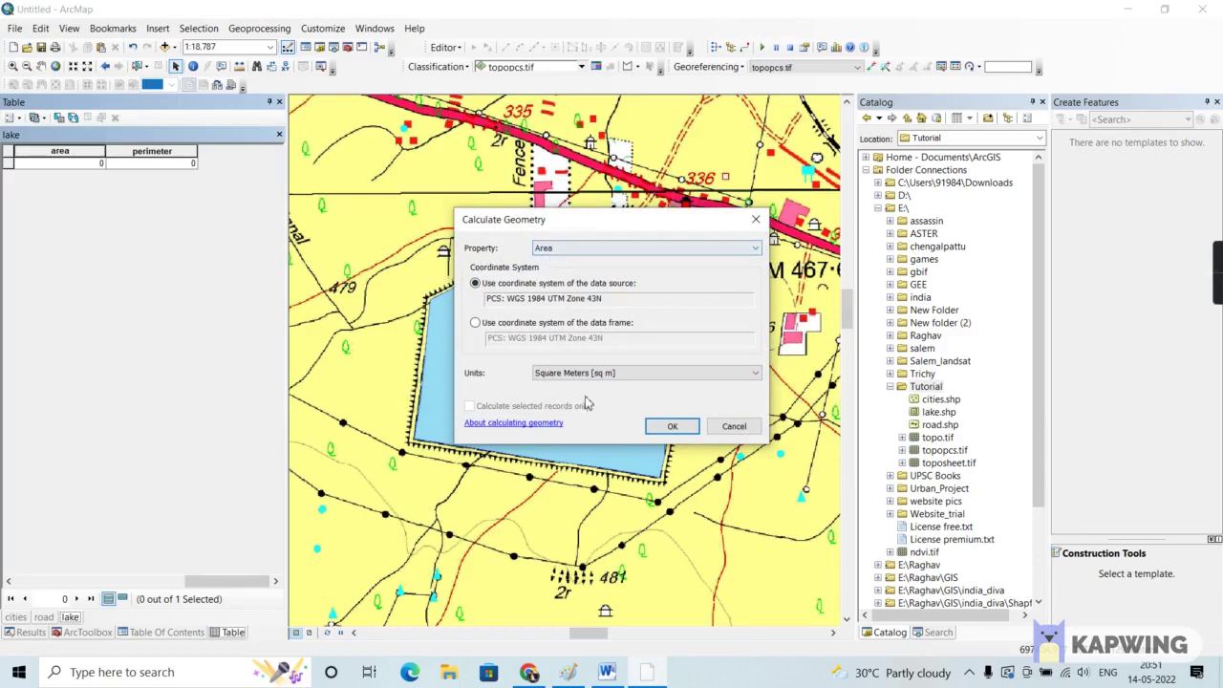
left_click(616, 374)
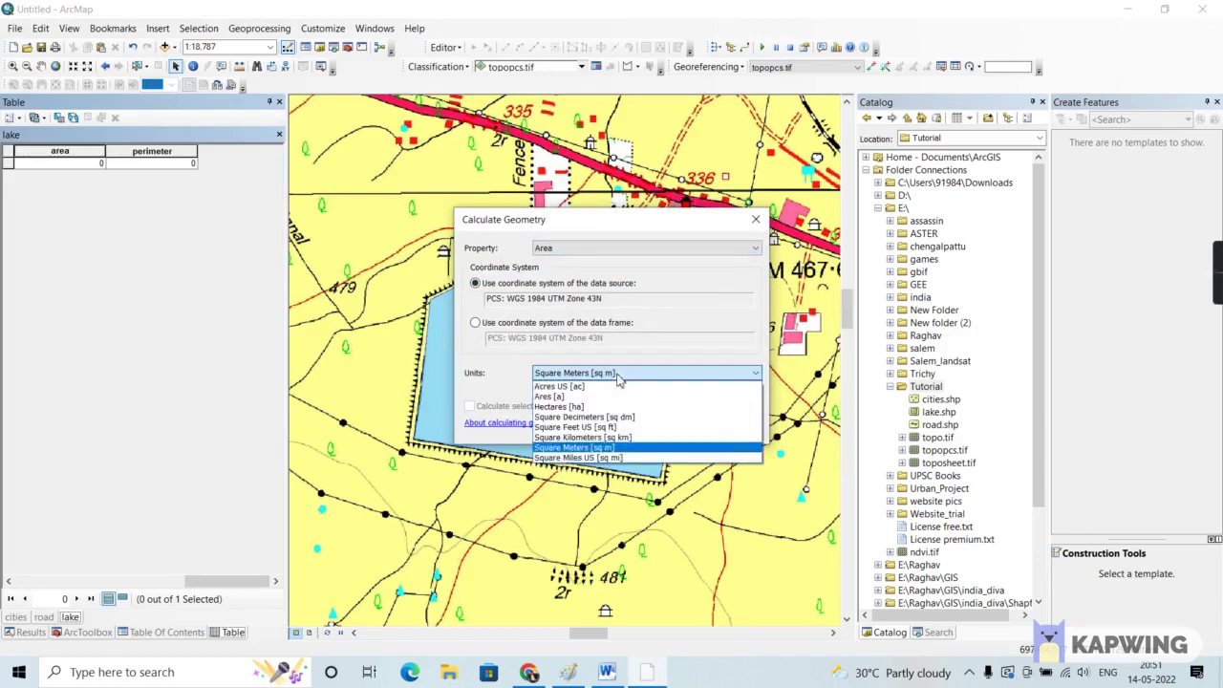
left_click(605, 437)
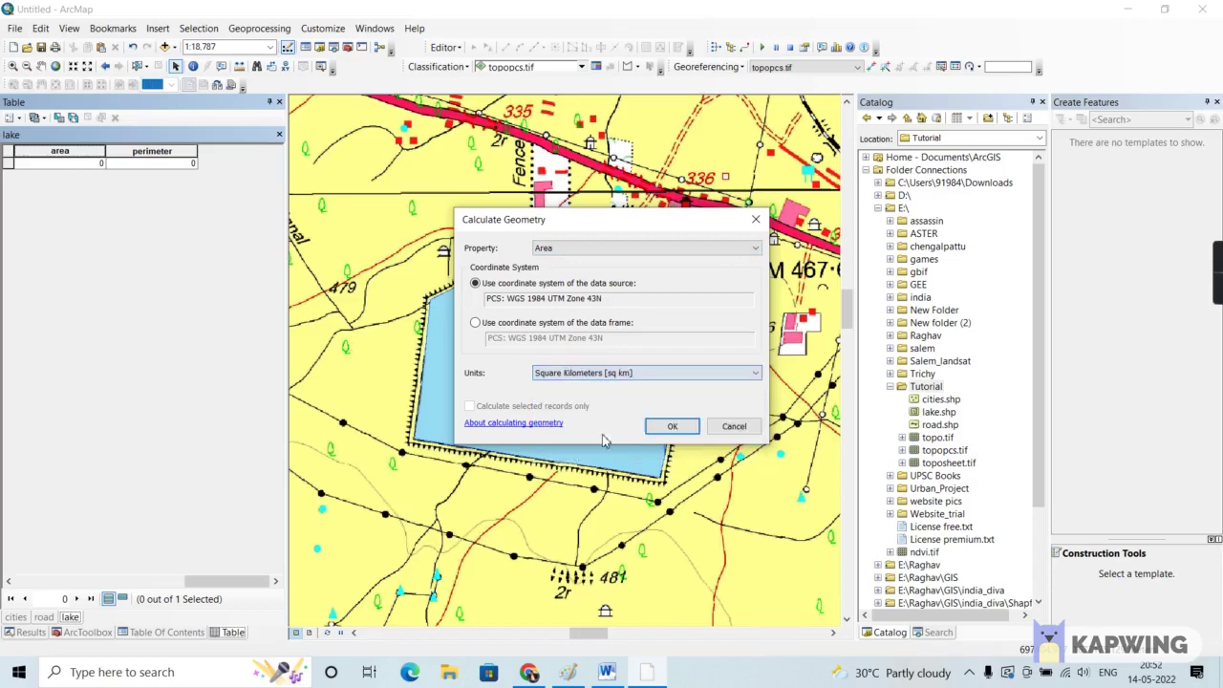
left_click(651, 429)
left_click(564, 371)
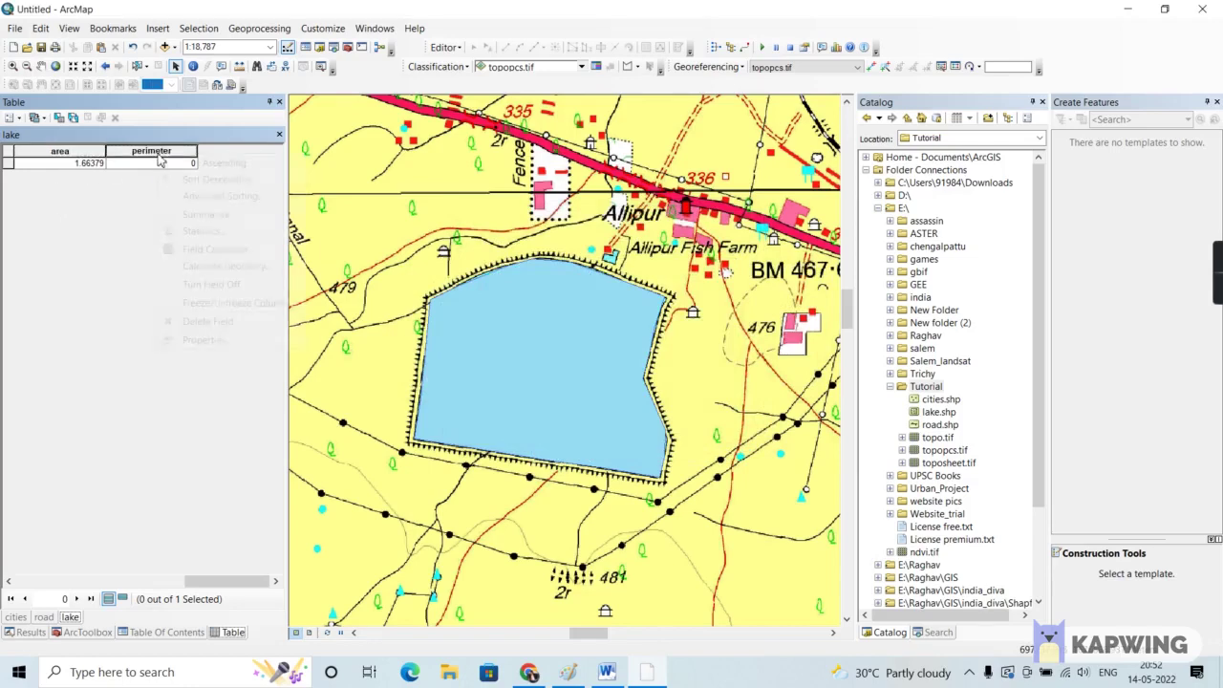
Calculate geometry for the perimeter field as Perimeter in meters, giving 5157
right_click(157, 153)
left_click(197, 272)
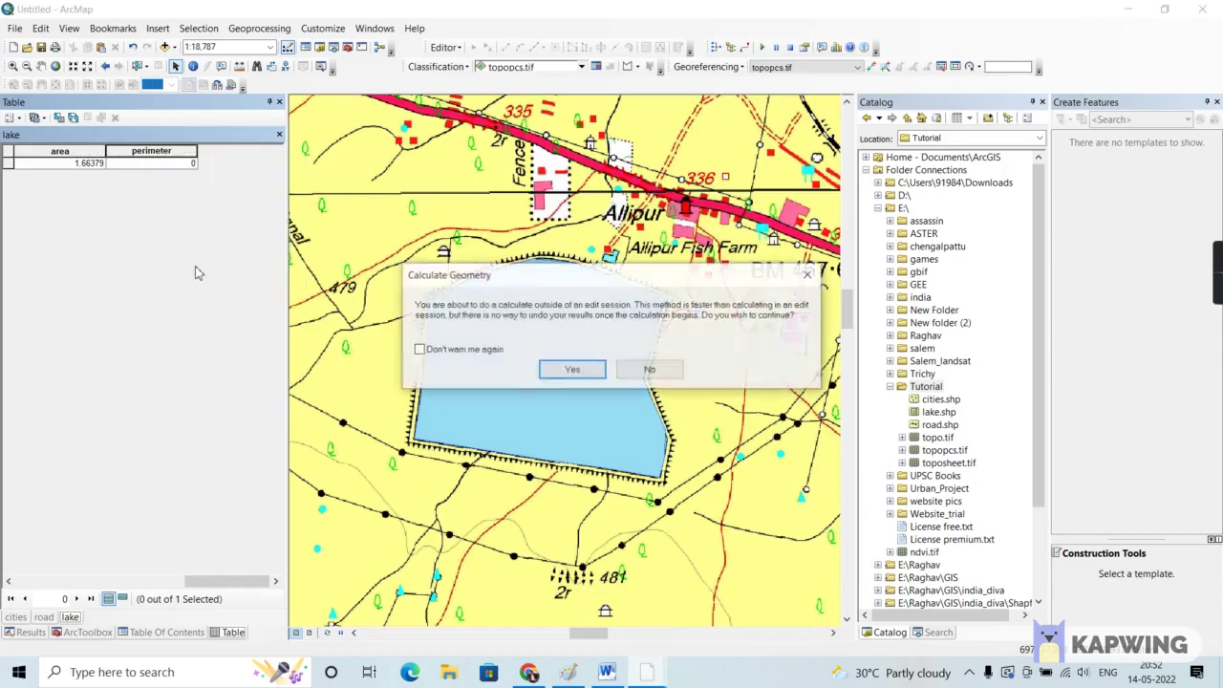
left_click(566, 371)
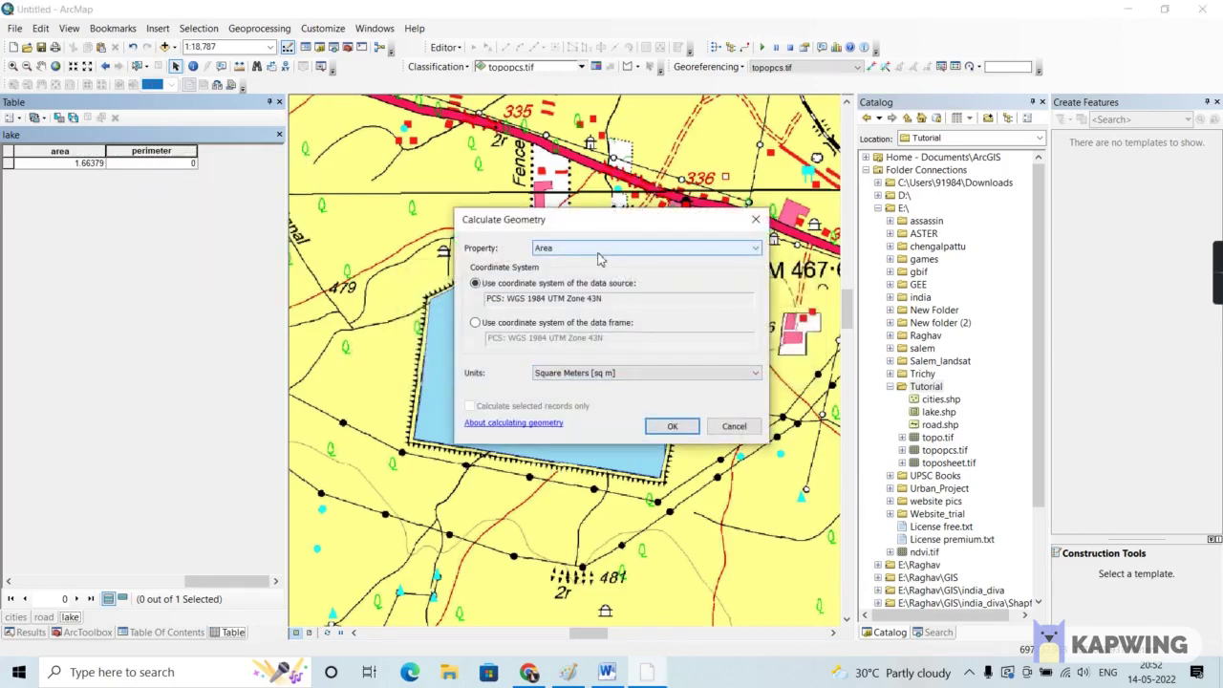
left_click(599, 250)
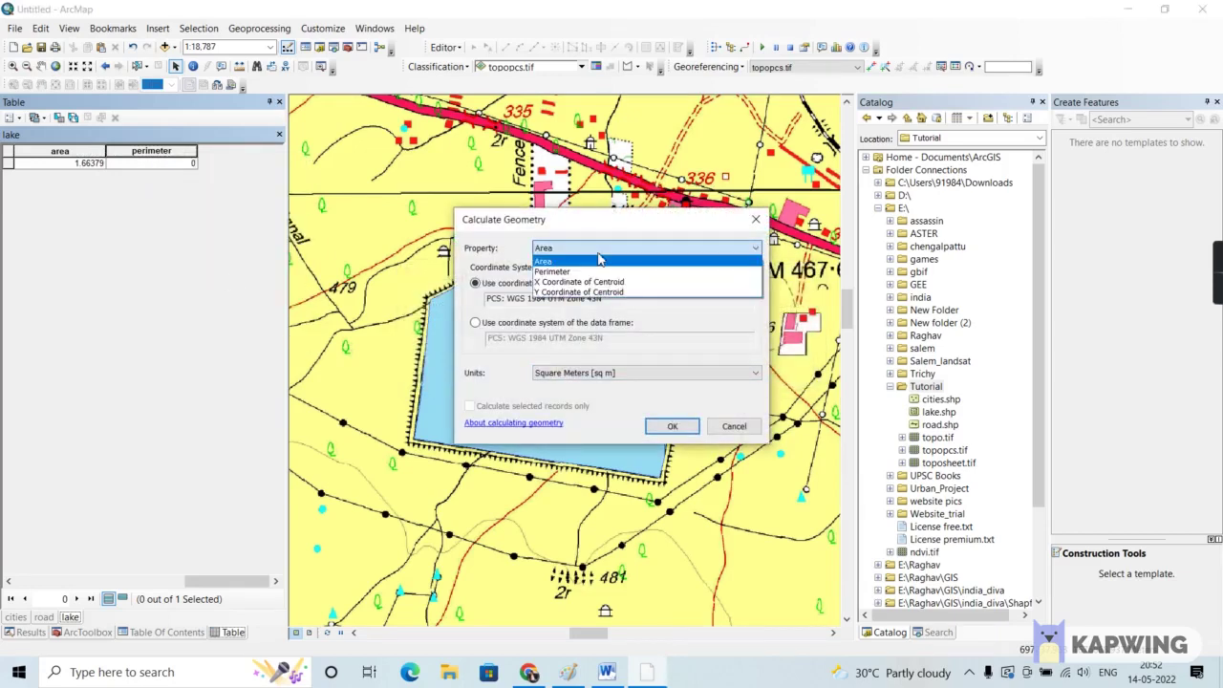
left_click(599, 273)
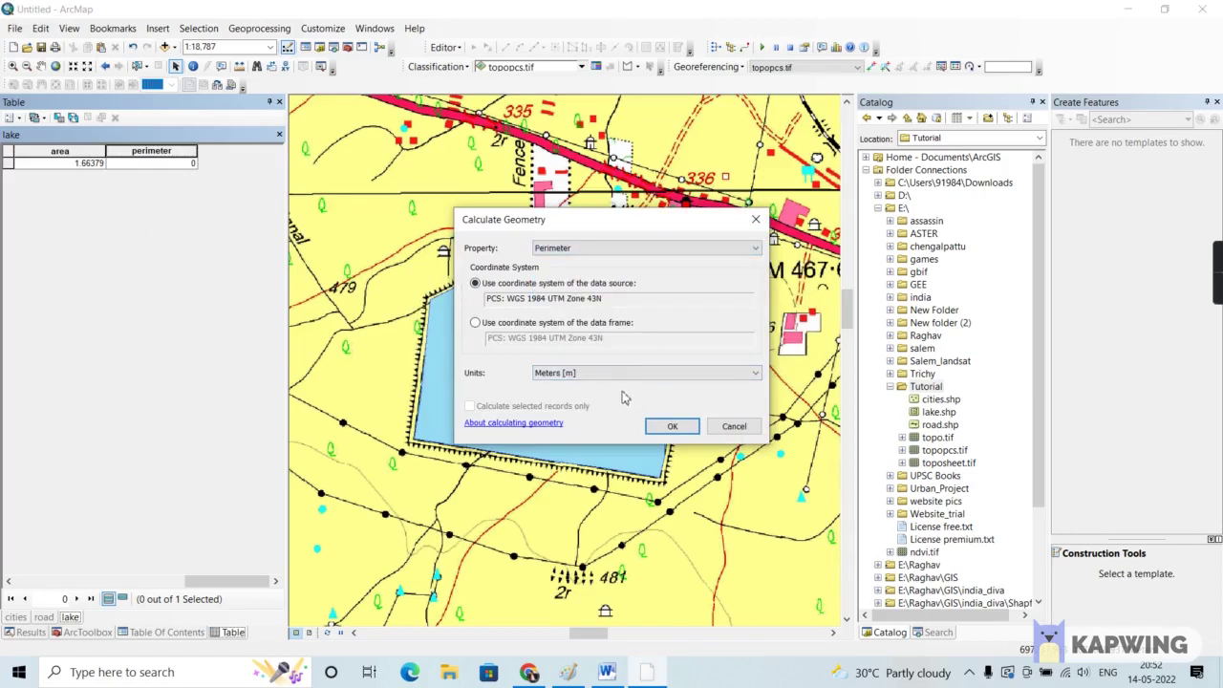
left_click(668, 427)
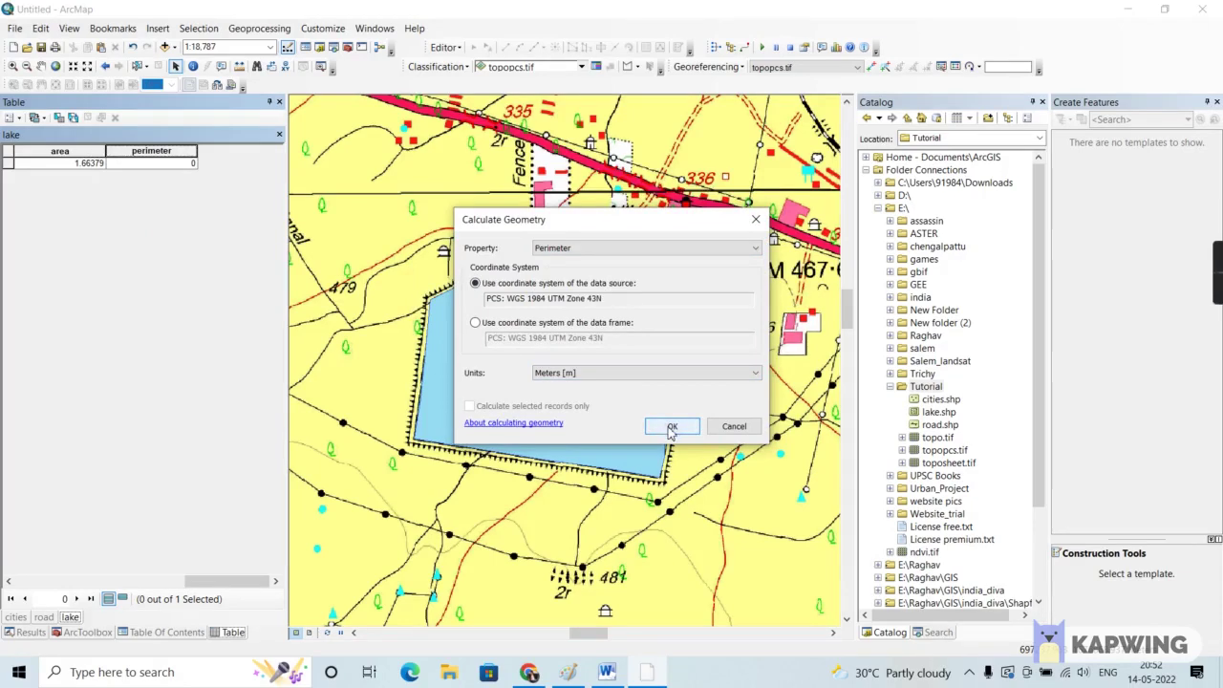
left_click(671, 427)
left_click(573, 371)
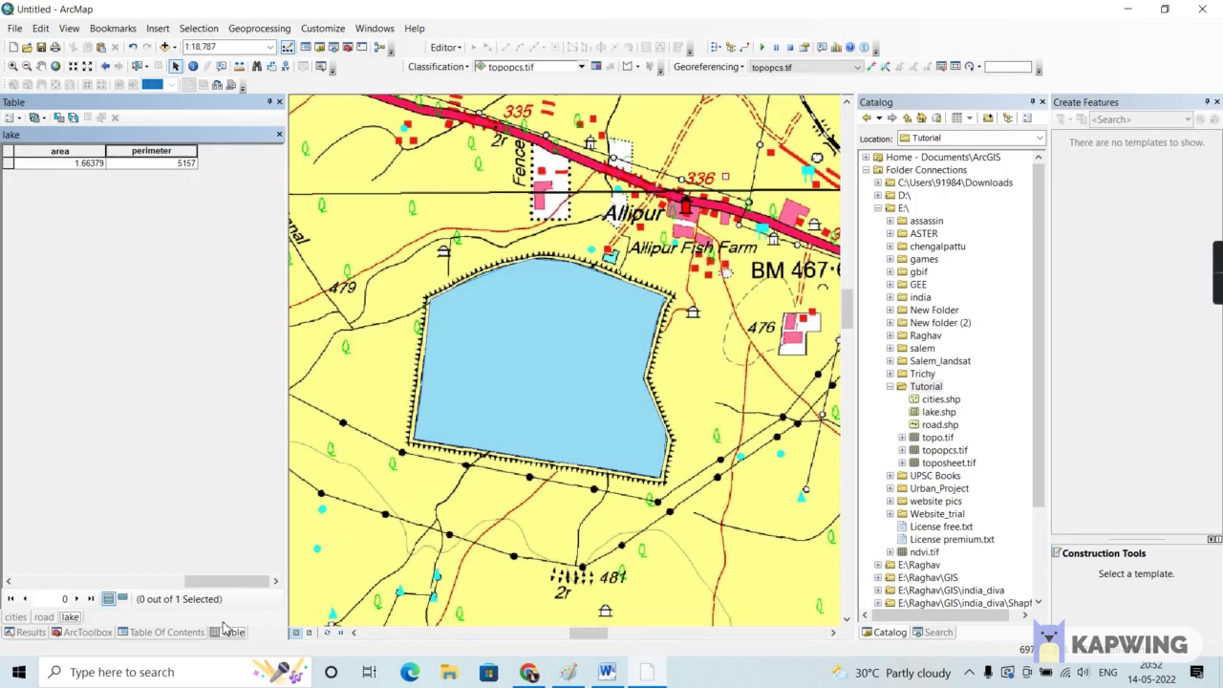
Zoom to the topopcs.tif extent, then turn off the topo.tif and topopcs.tif rasters
left_click(164, 635)
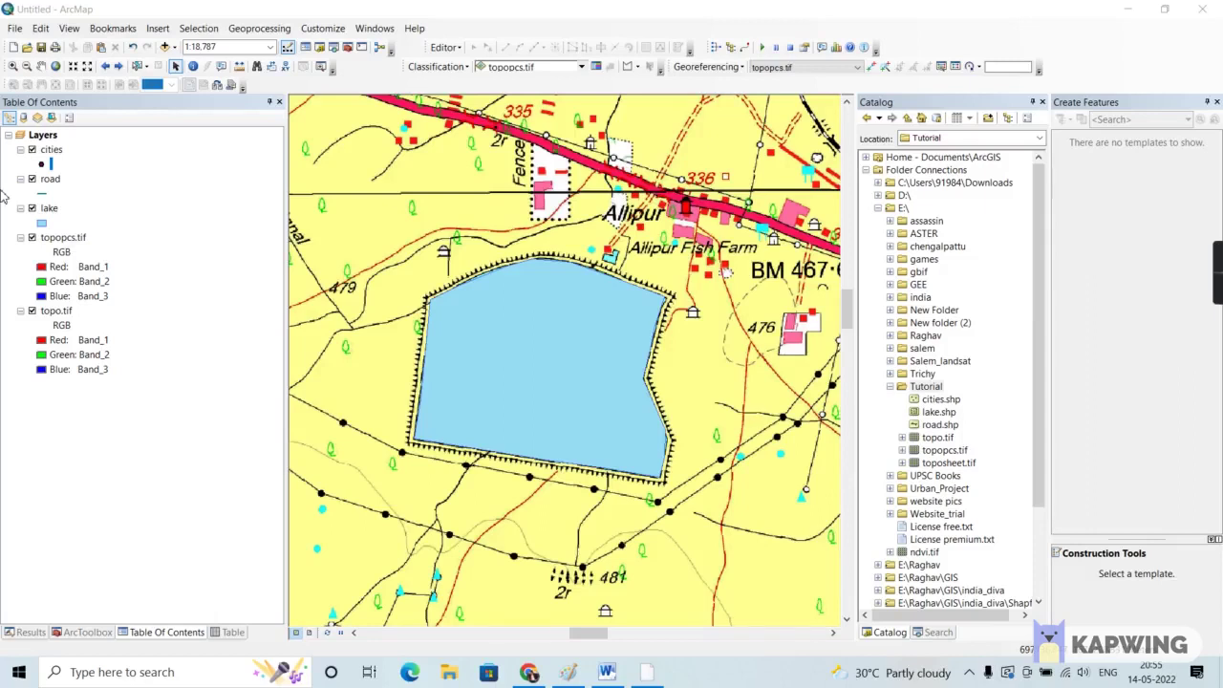
left_click(45, 239)
right_click(45, 243)
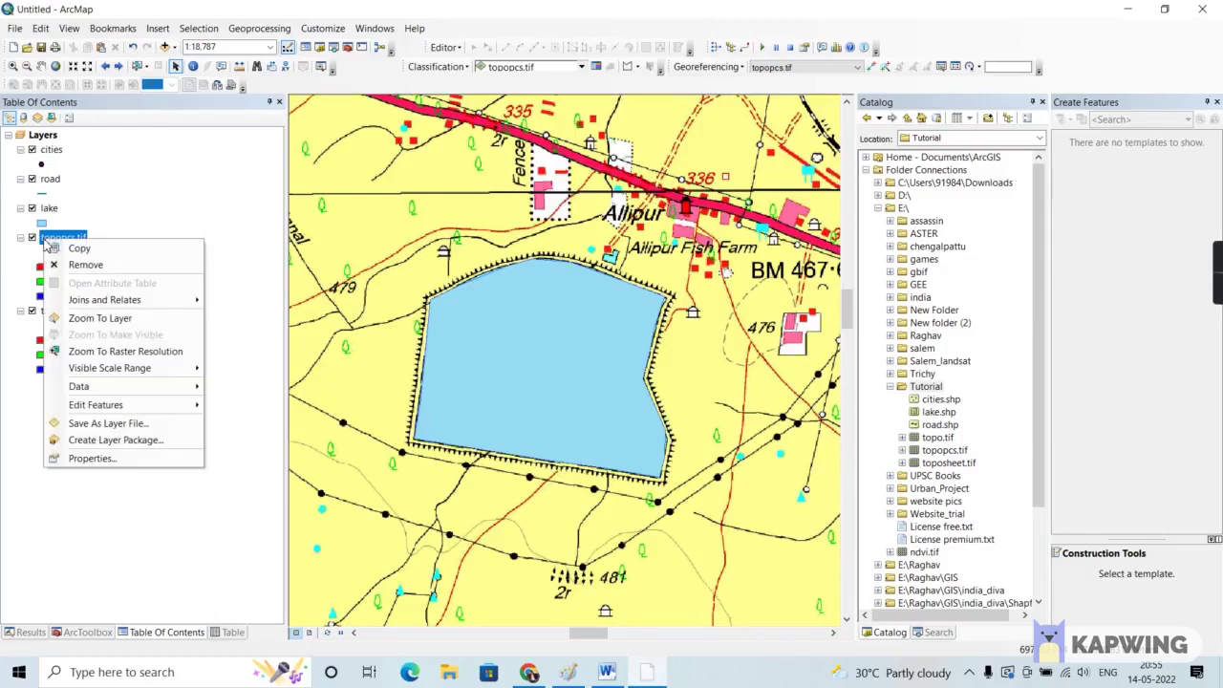
left_click(88, 319)
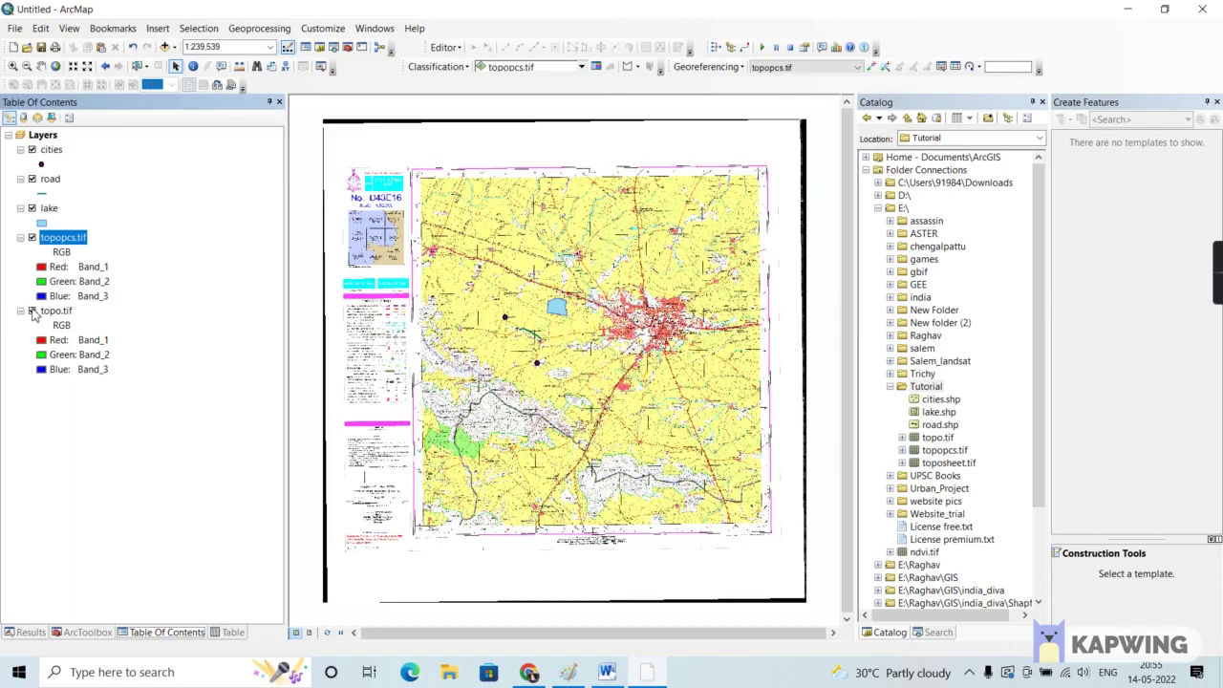
left_click(33, 311)
left_click(33, 238)
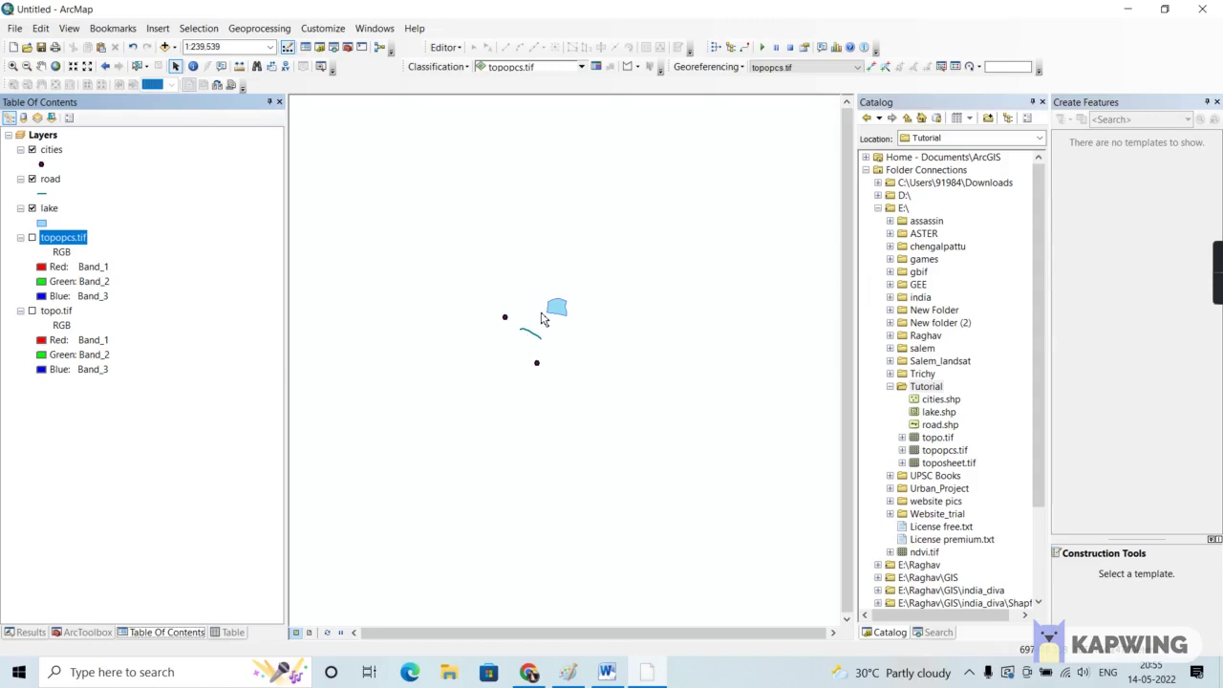
Symbolise the cities as smaller red triangles
left_click(42, 165)
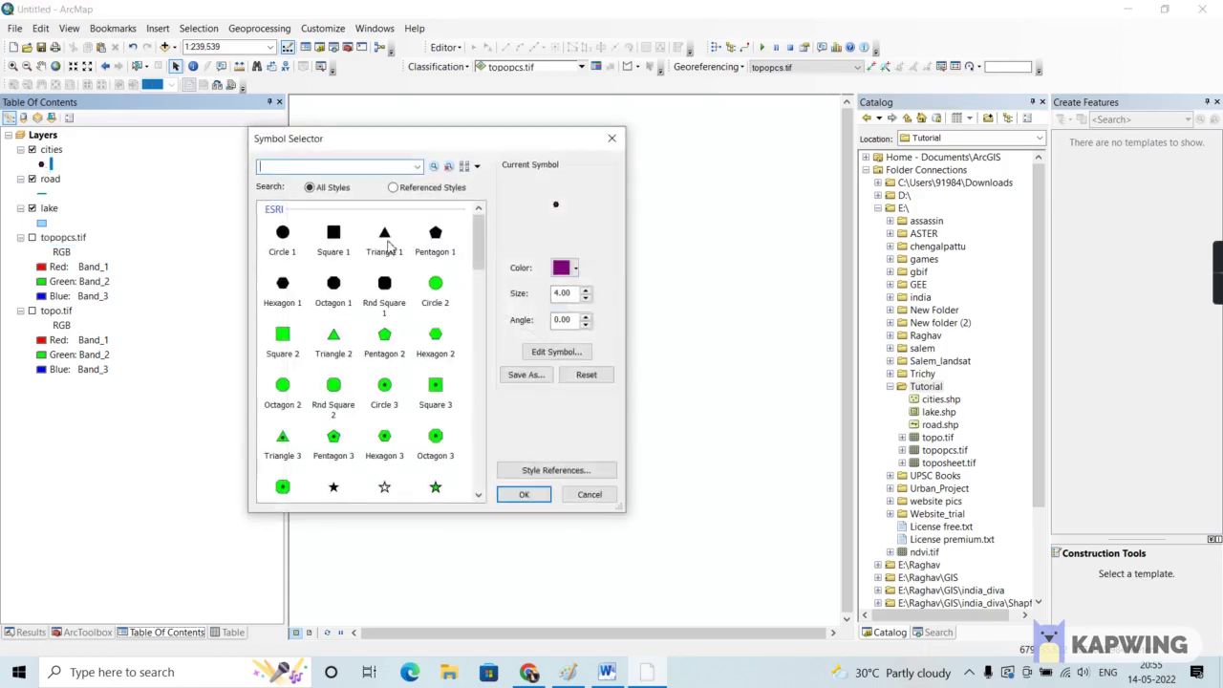
left_click(383, 247)
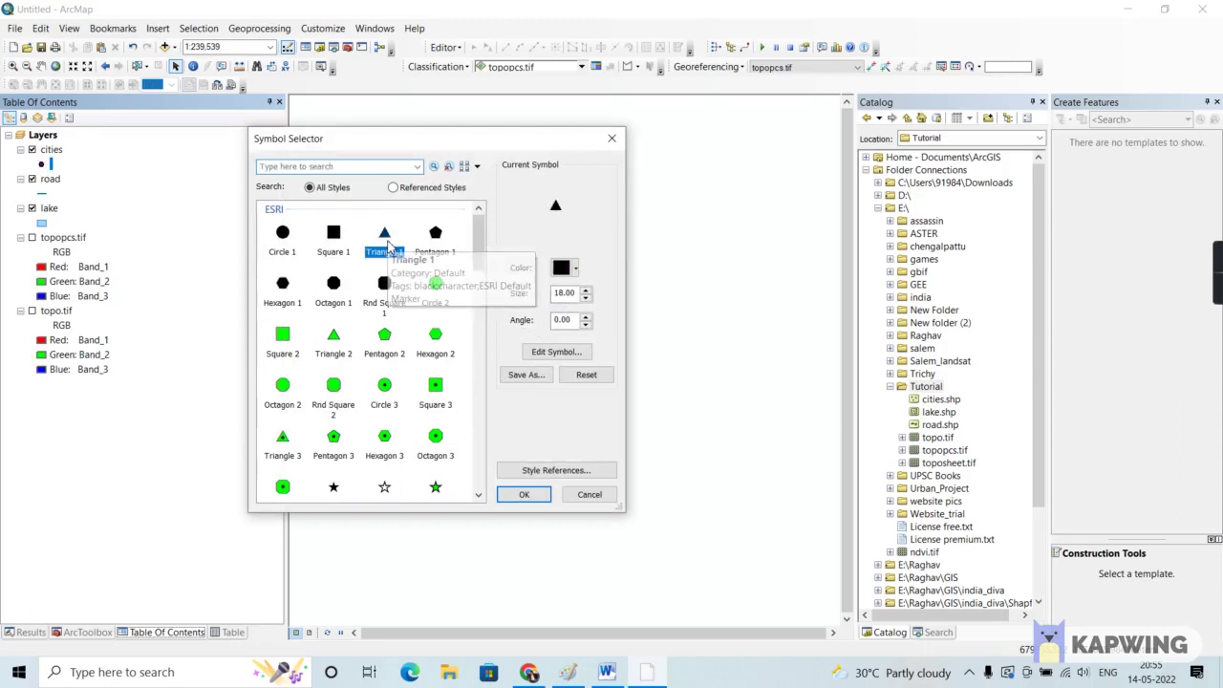
left_click(571, 269)
left_click(570, 340)
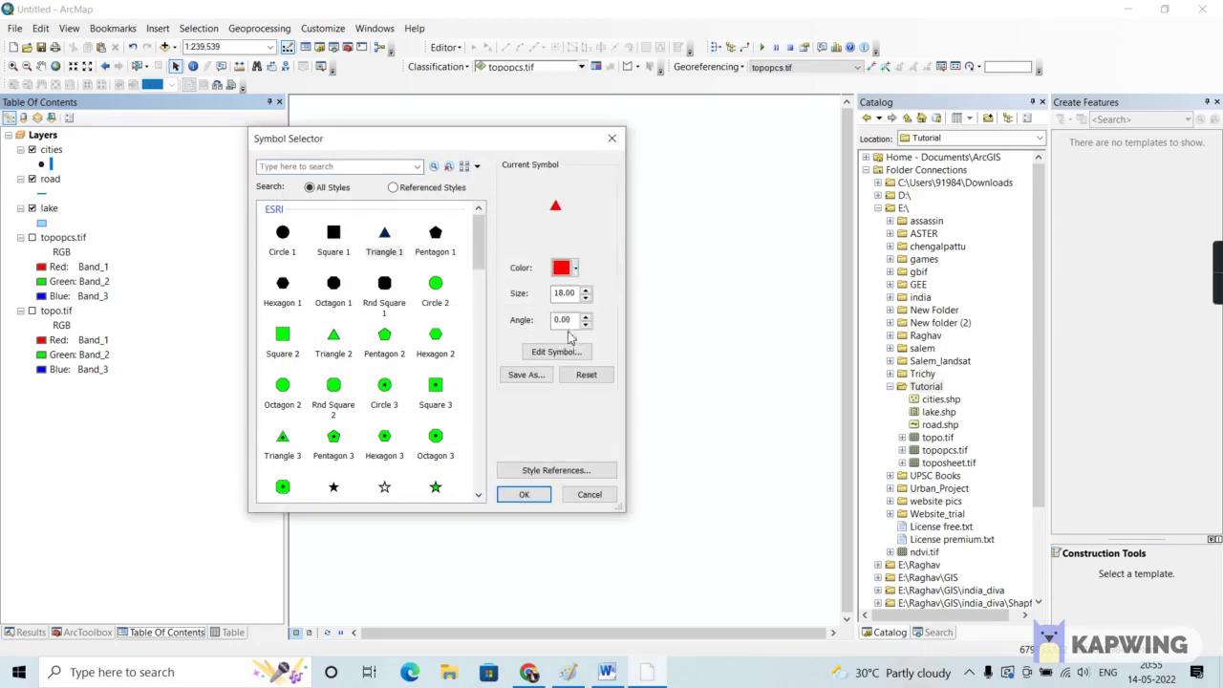
left_click(588, 304)
left_click(535, 495)
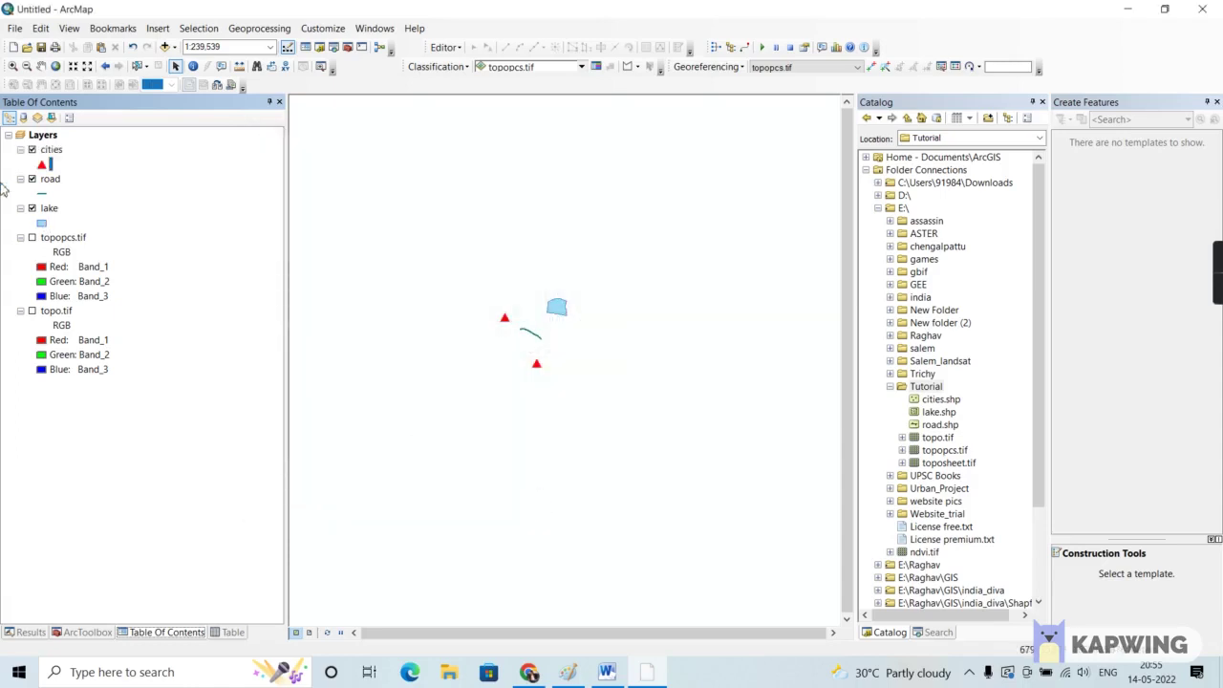
Make the road a thicker black line
left_click(42, 194)
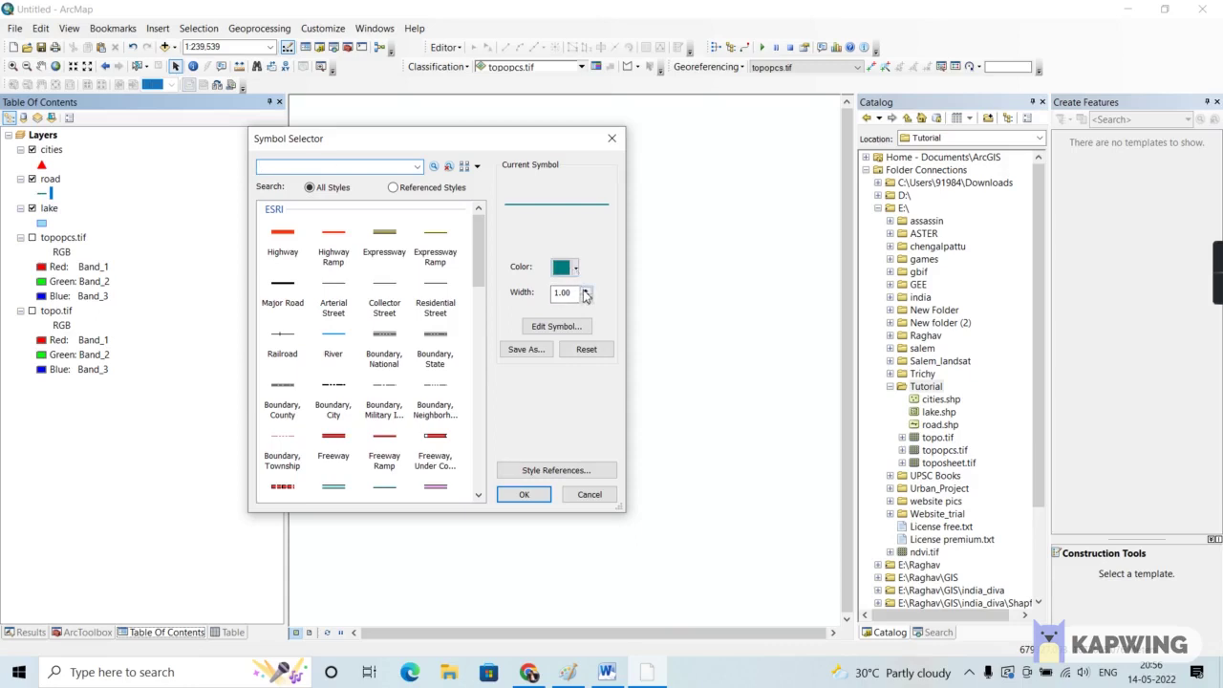
left_click(585, 287)
left_click(575, 269)
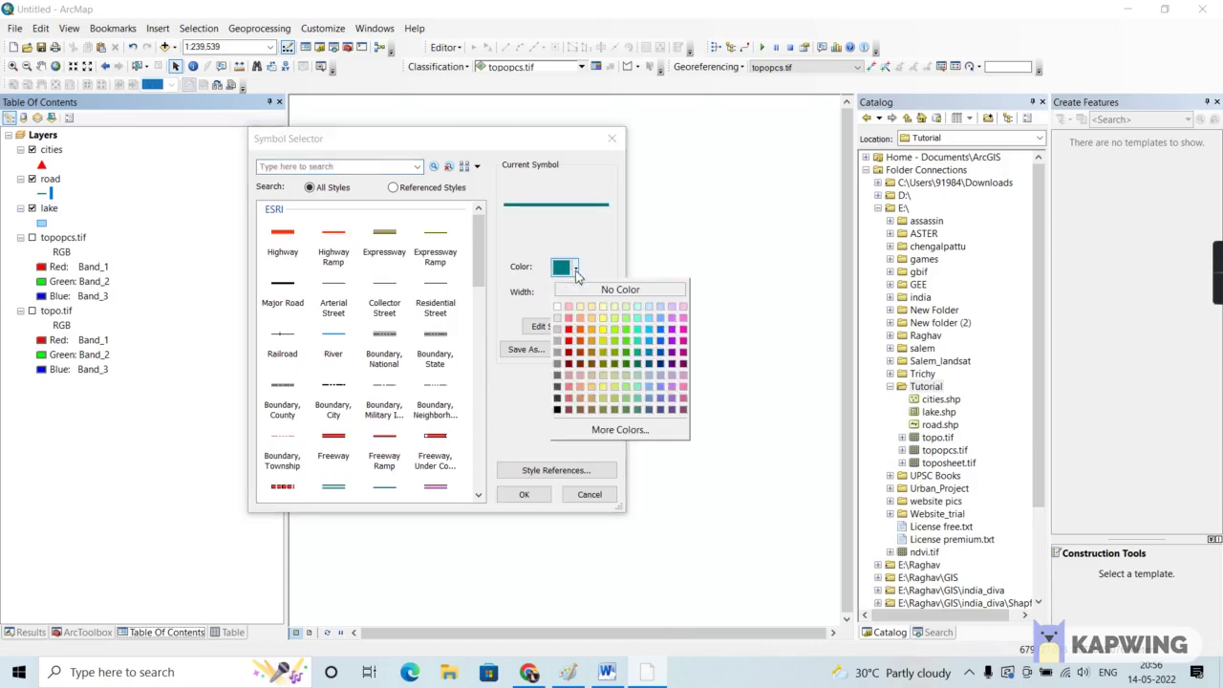
left_click(558, 408)
left_click(524, 494)
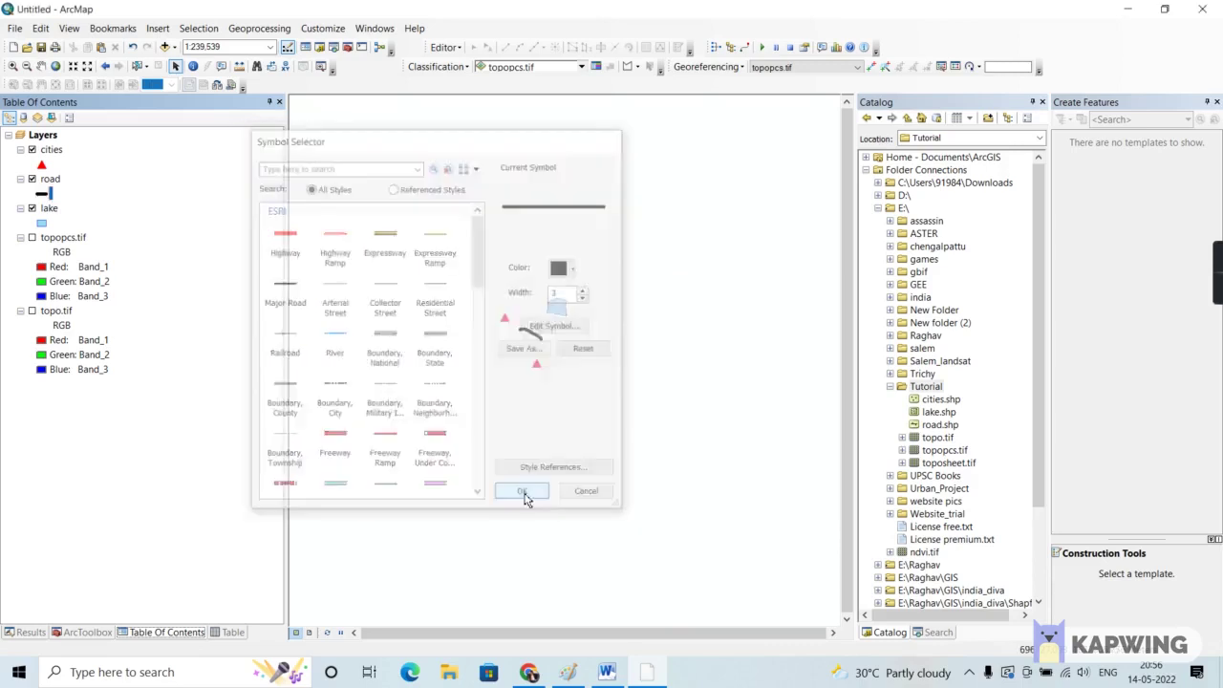
Give the lake a bright cyan fill with a wider outline
left_click(42, 223)
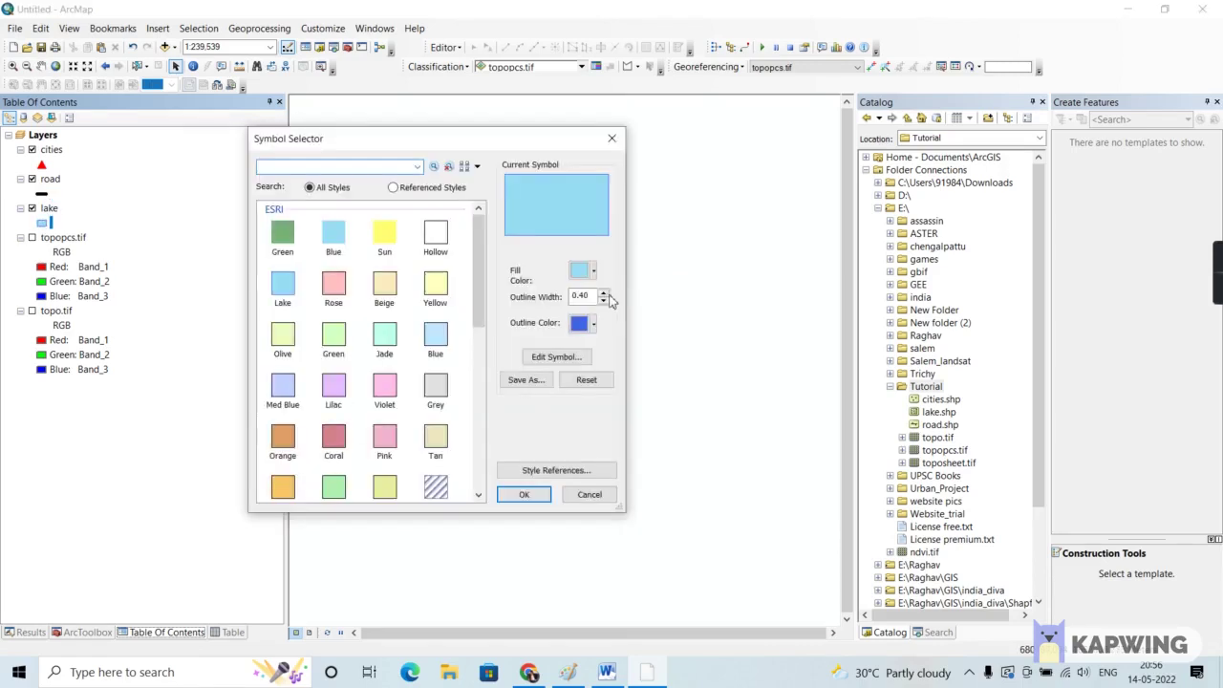
left_click(603, 300)
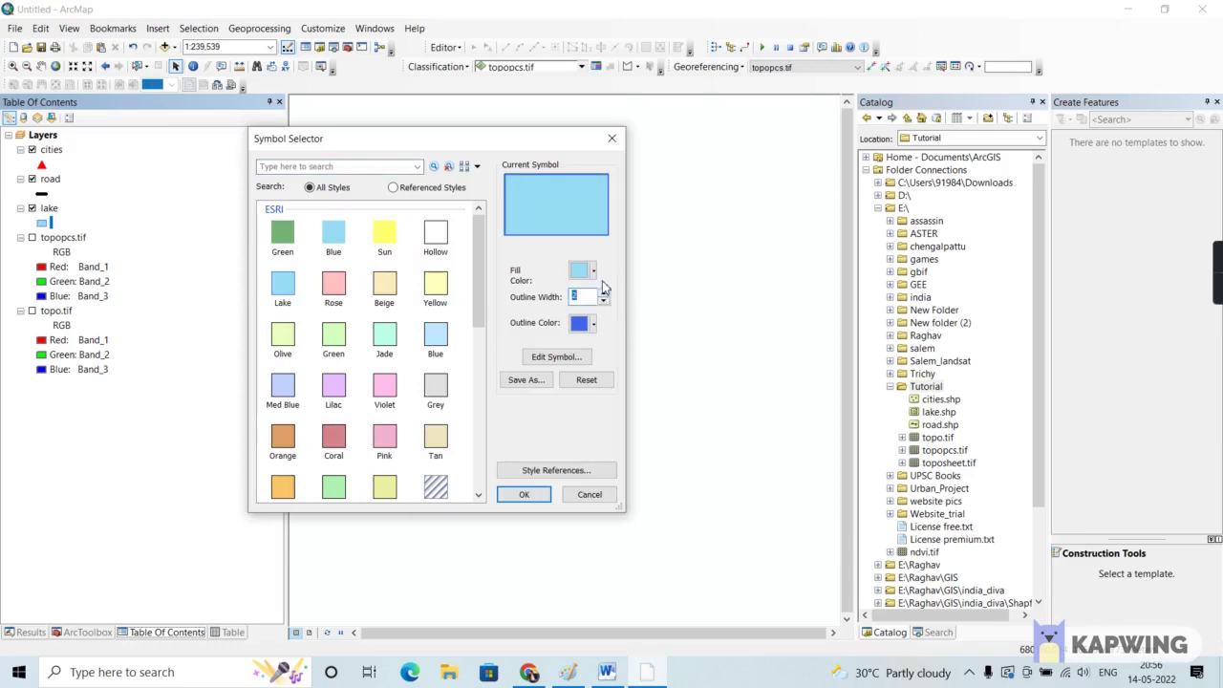
left_click(593, 271)
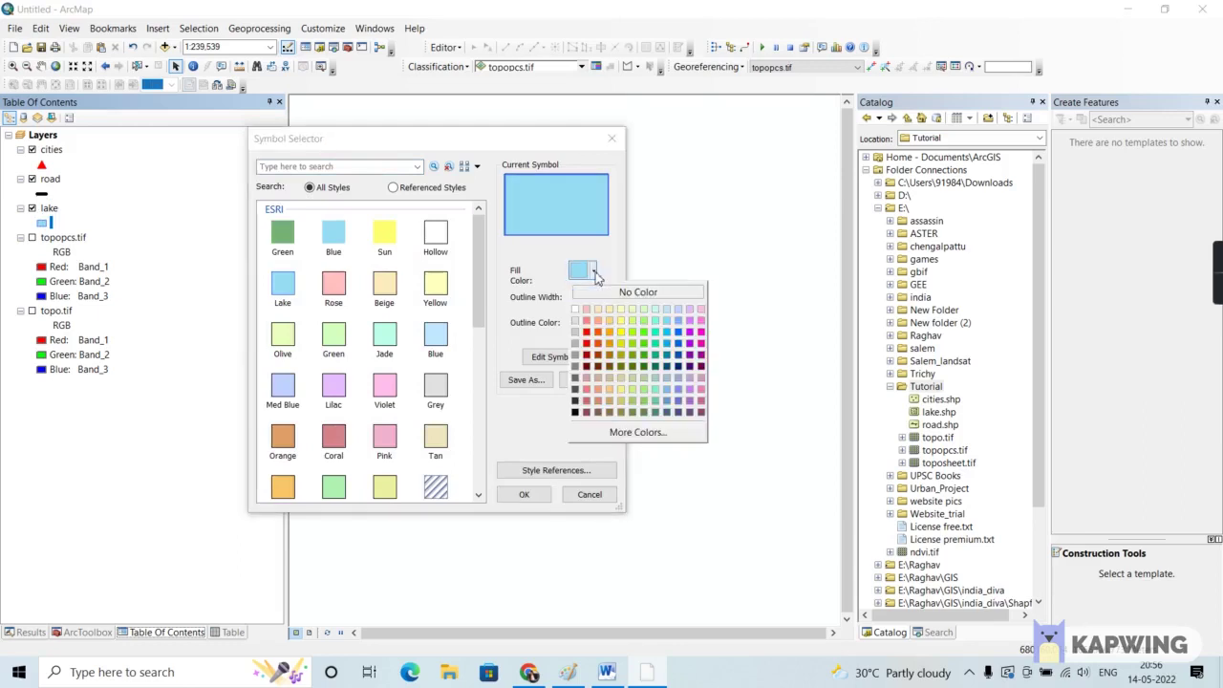
left_click(666, 341)
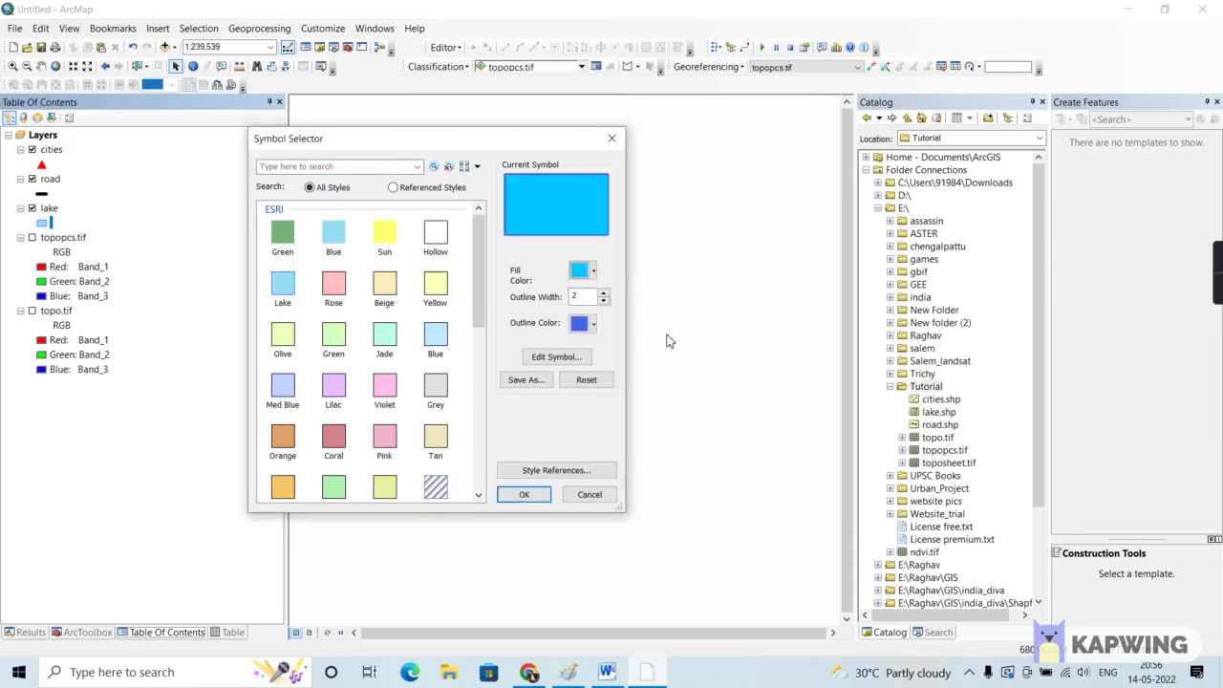
left_click(524, 493)
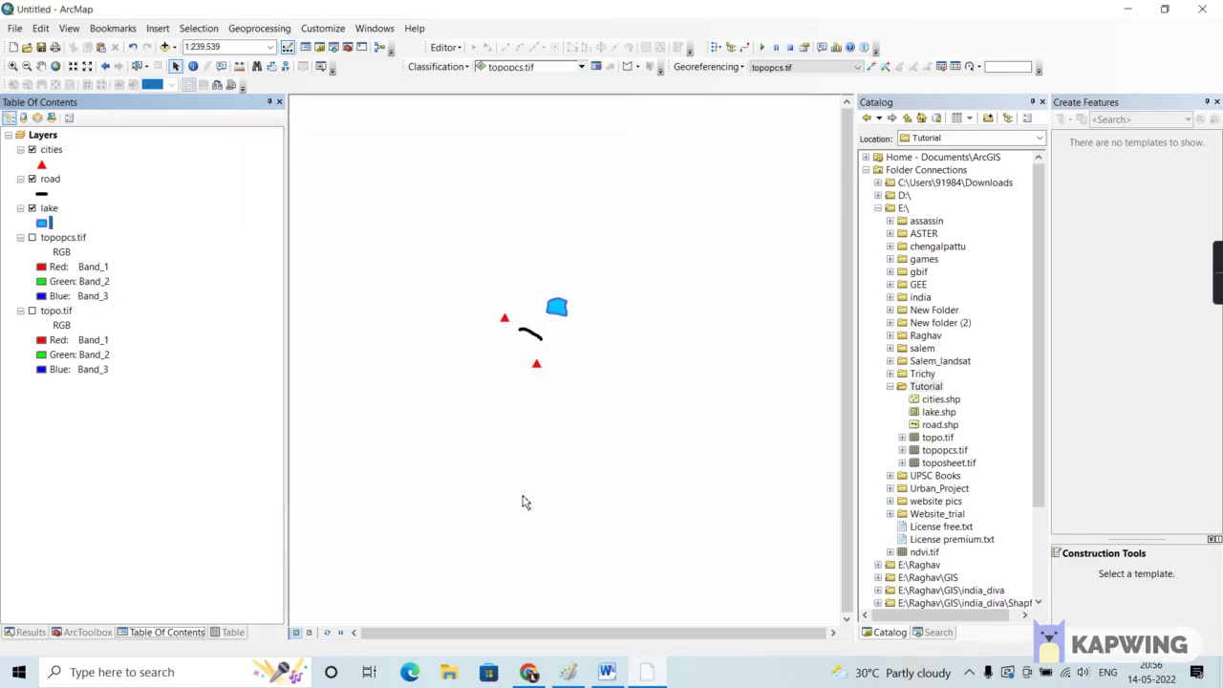
Set the cities layer's label field to Name
right_click(51, 151)
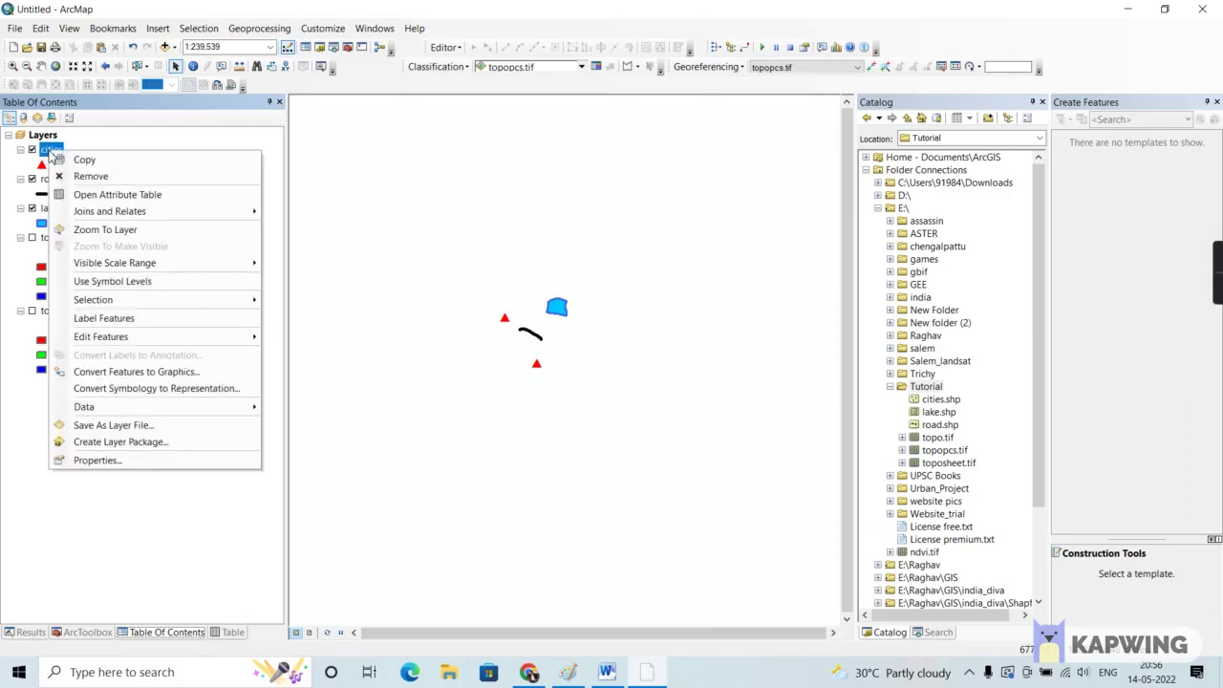
left_click(121, 466)
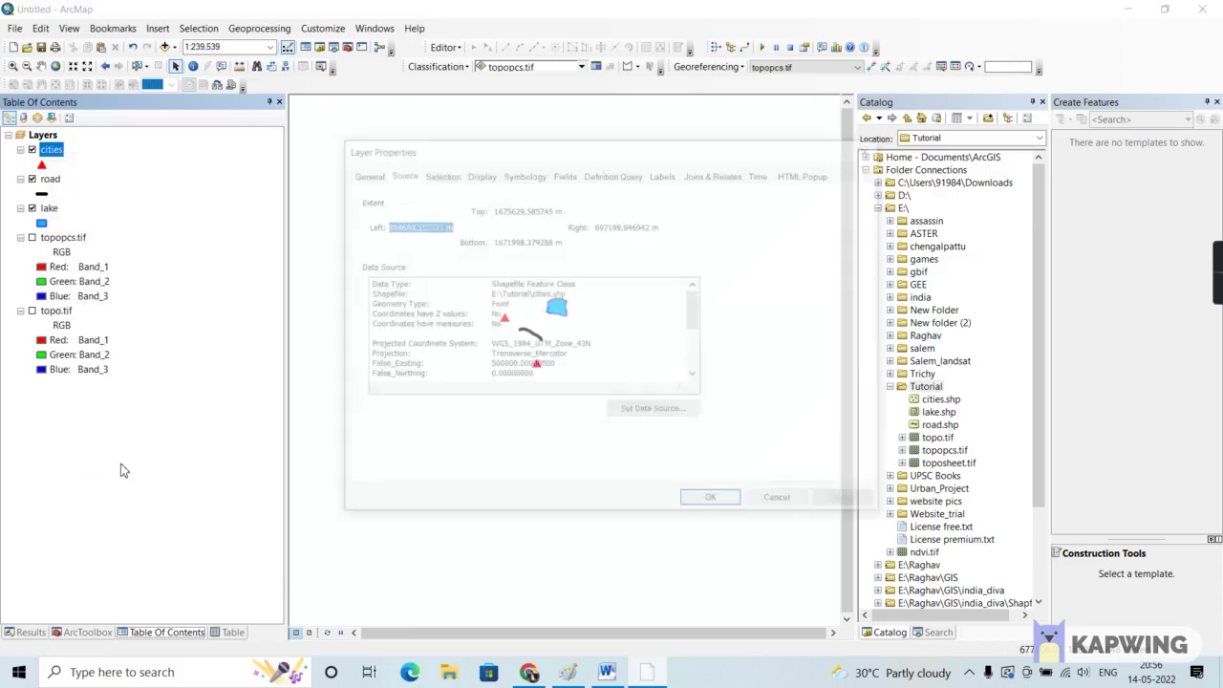
left_click(664, 174)
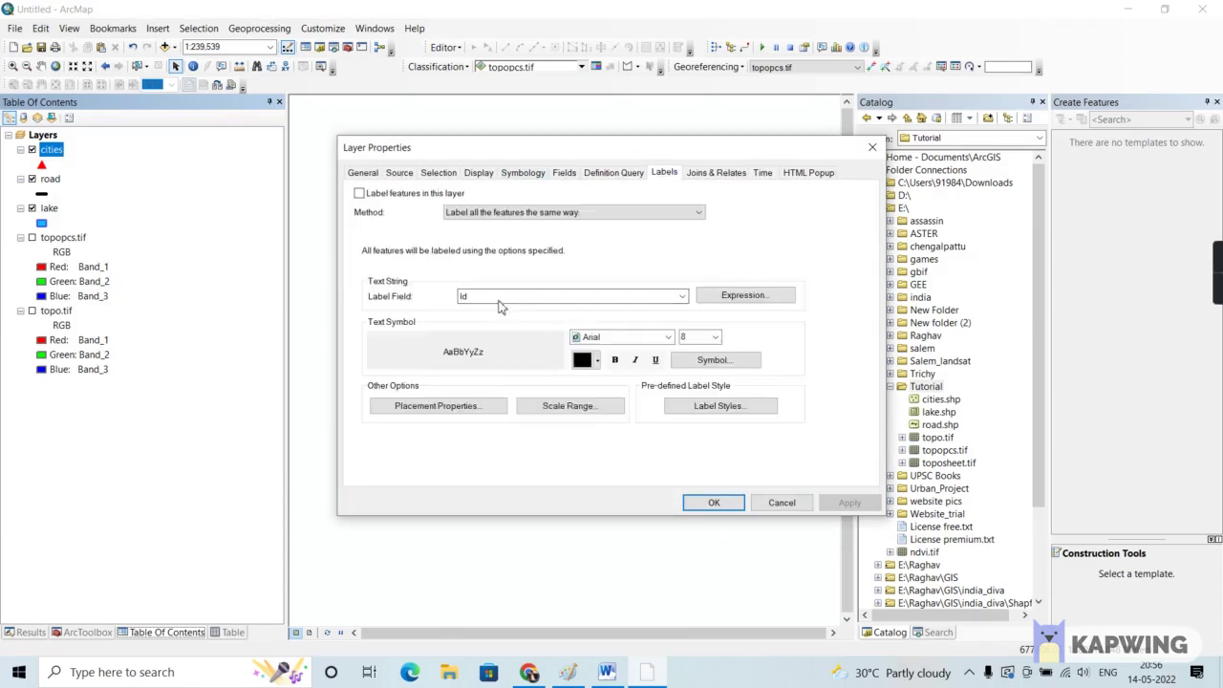
left_click(682, 297)
left_click(603, 331)
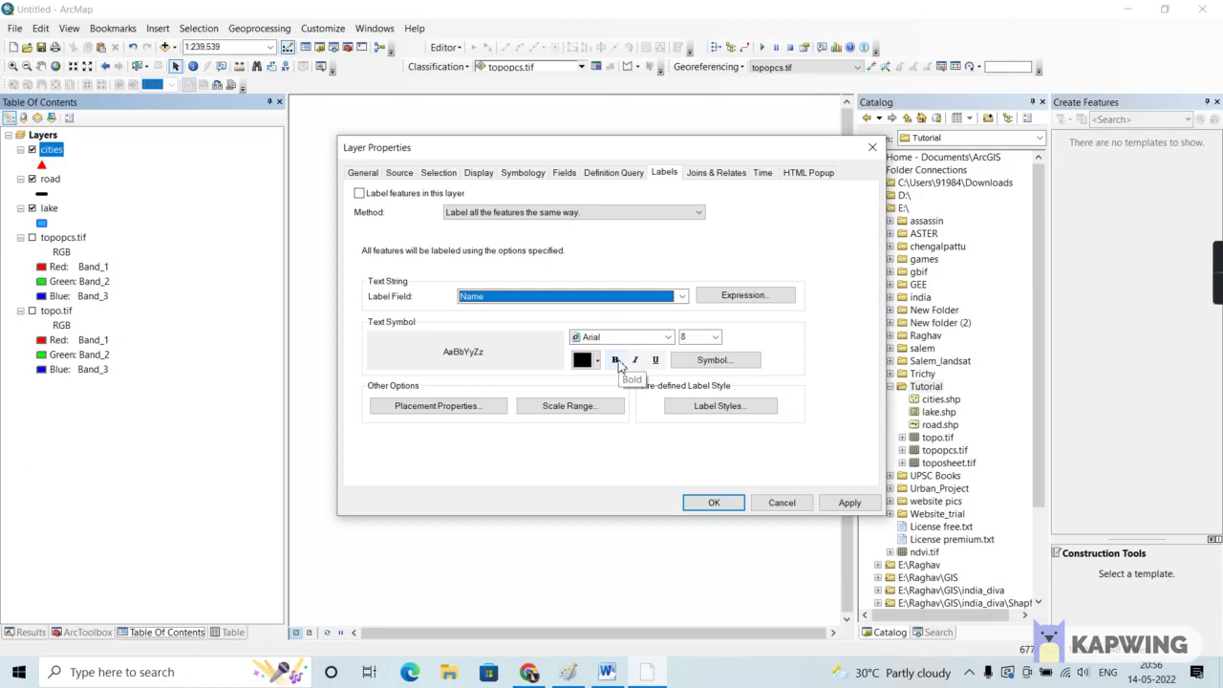
left_click(719, 509)
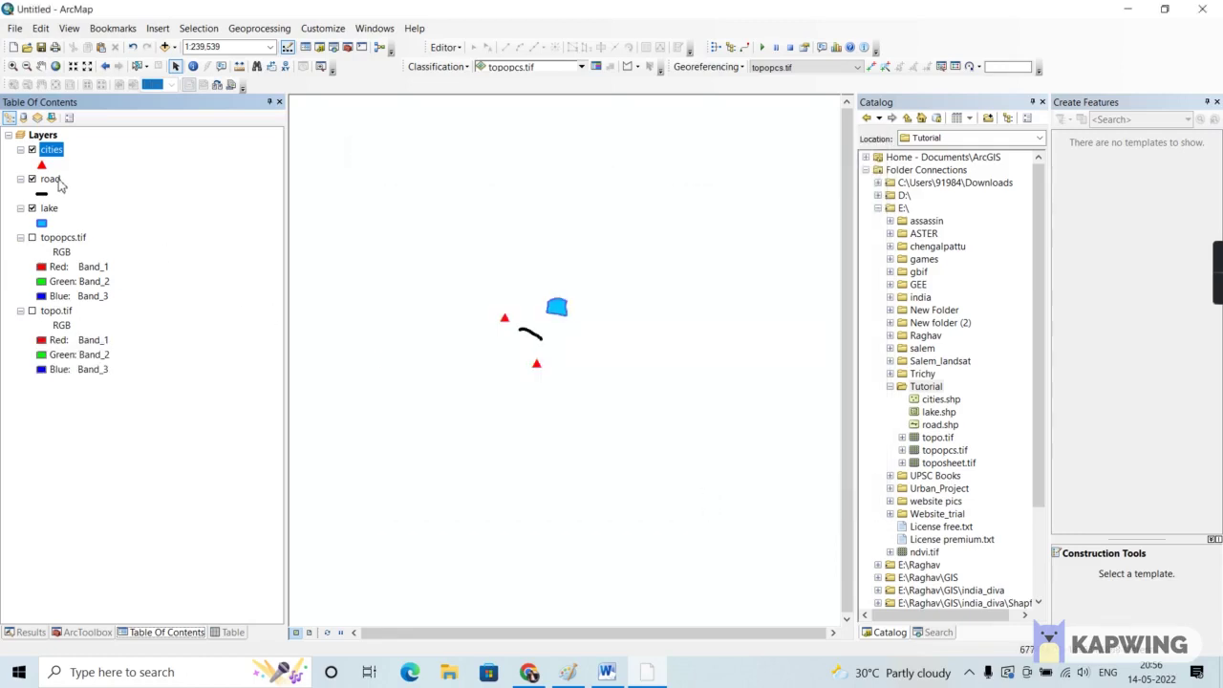
Set the road layer's label field to name
right_click(59, 182)
left_click(559, 236)
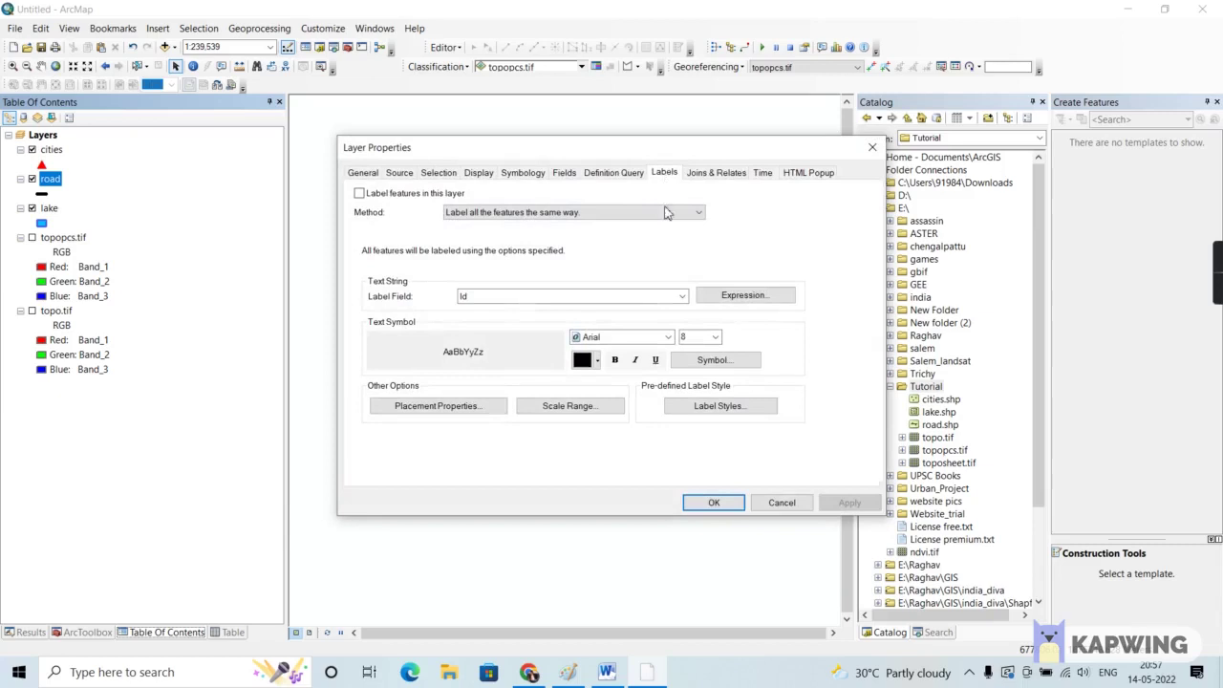
left_click(684, 297)
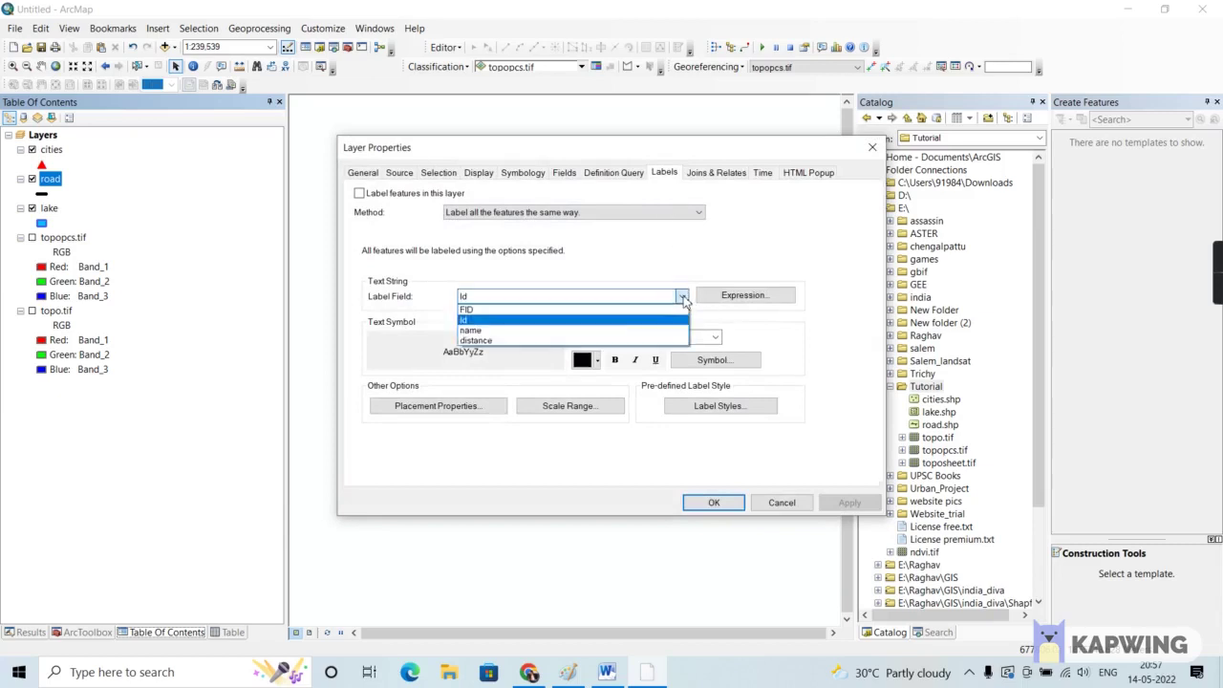
left_click(592, 335)
left_click(713, 504)
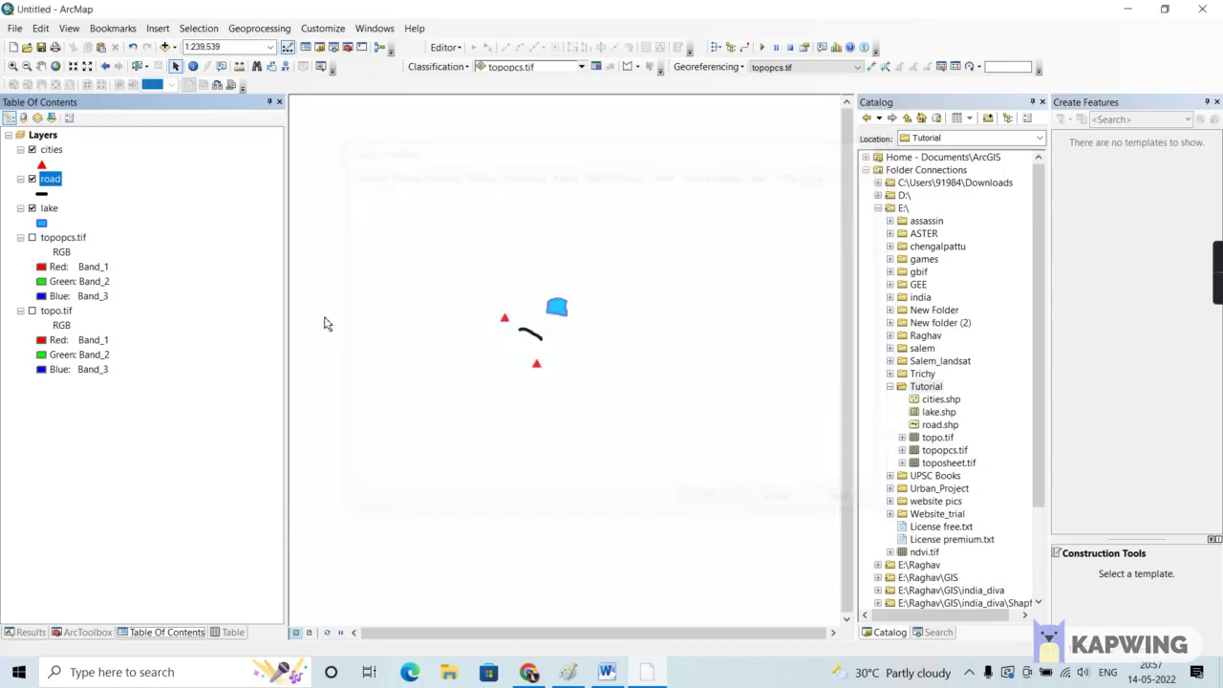
Set the lake layer's label field to name
right_click(48, 208)
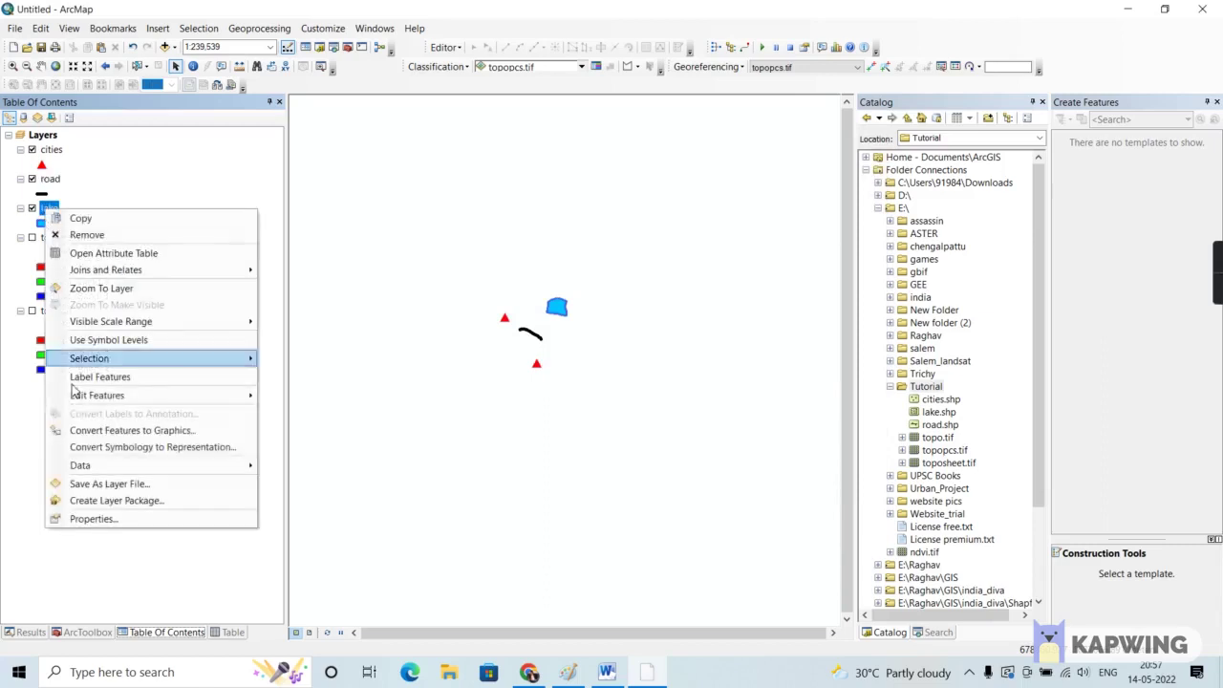
left_click(107, 519)
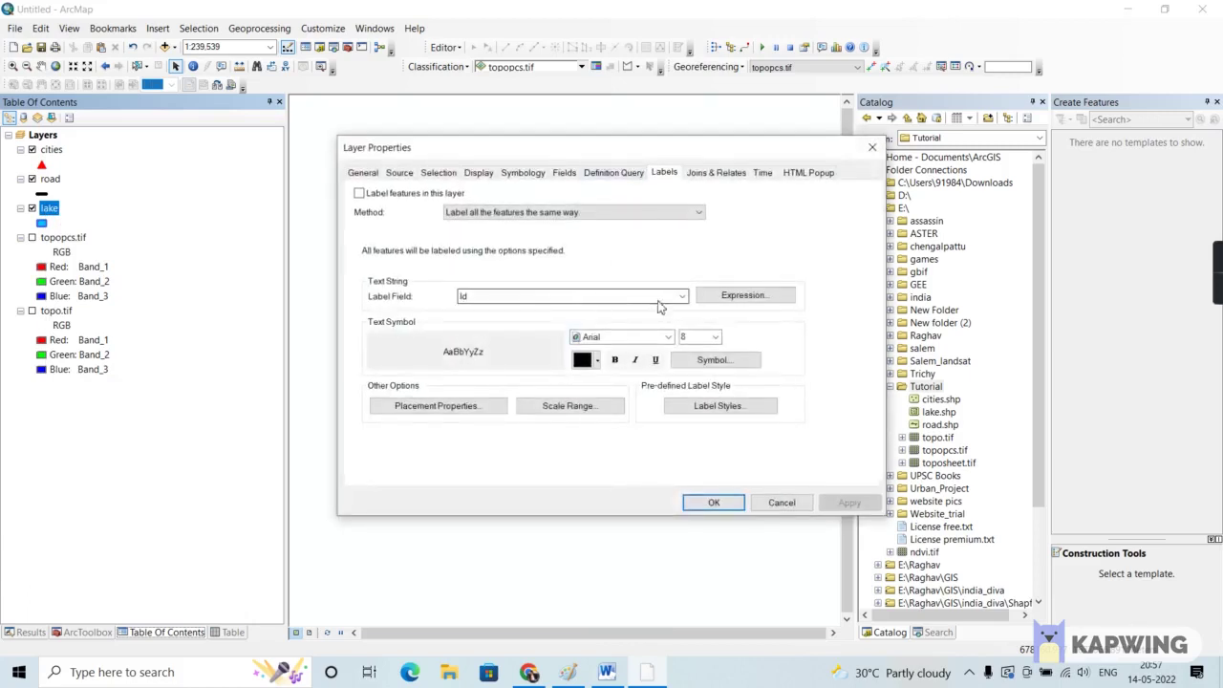
left_click(658, 304)
left_click(617, 333)
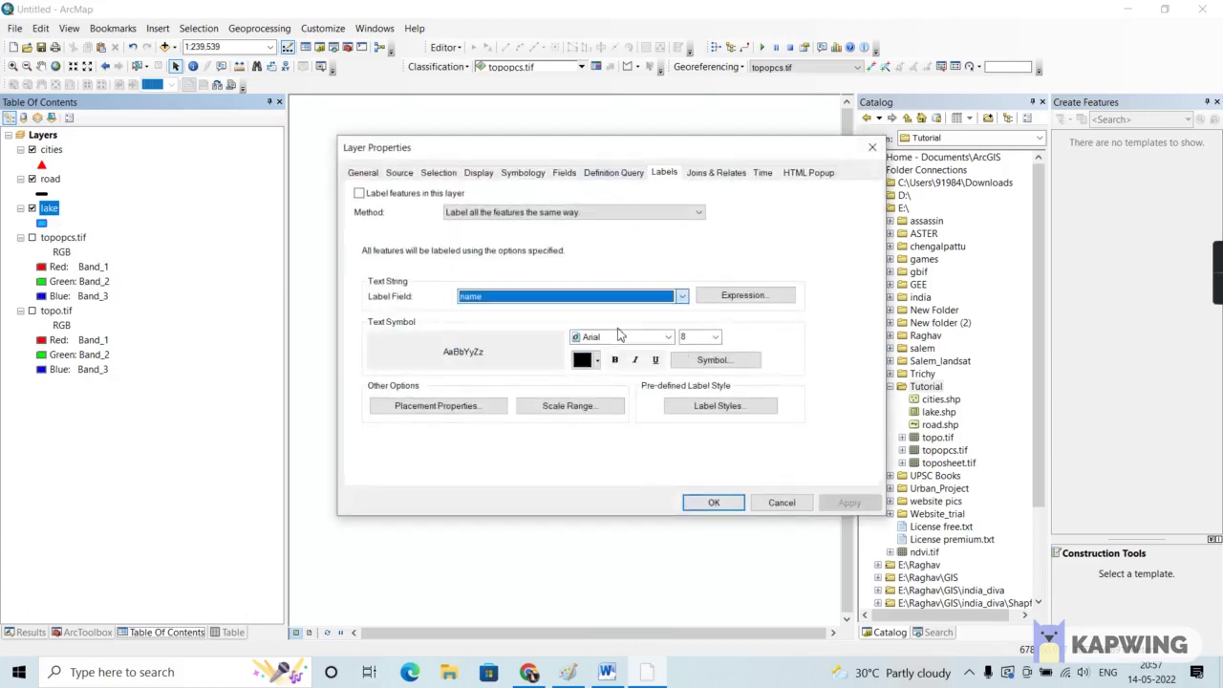
left_click(714, 503)
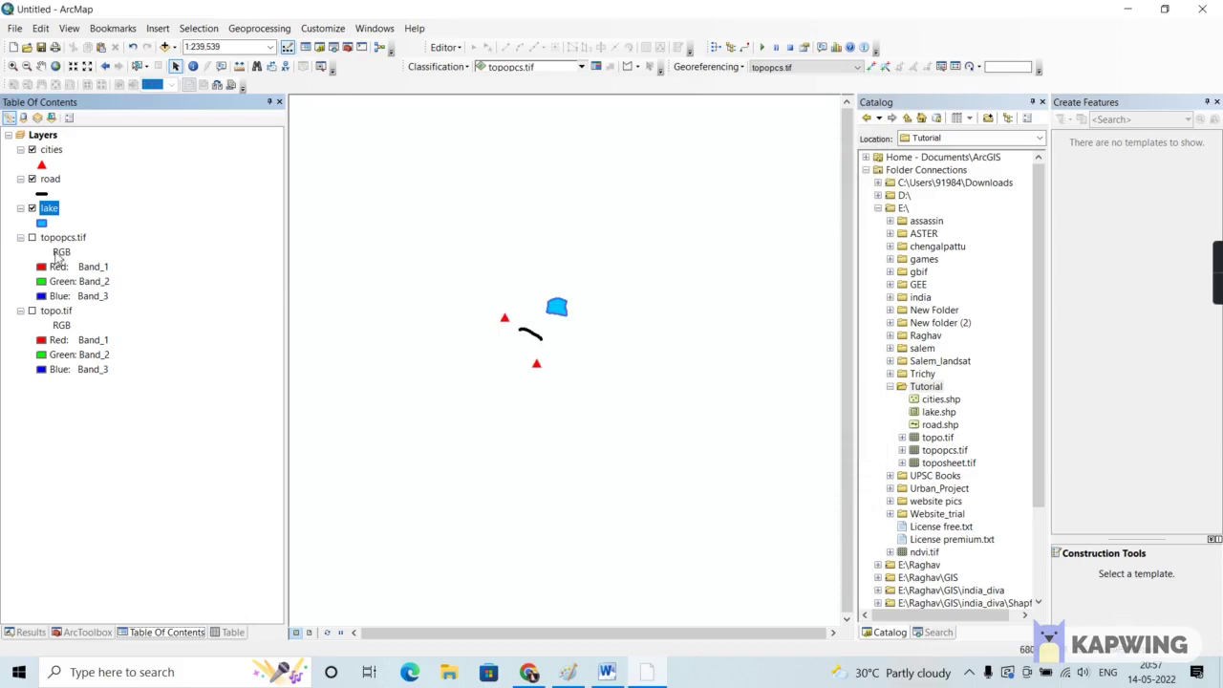
Turn on Label Features for cities, road and lake, then zoom in around them
right_click(55, 156)
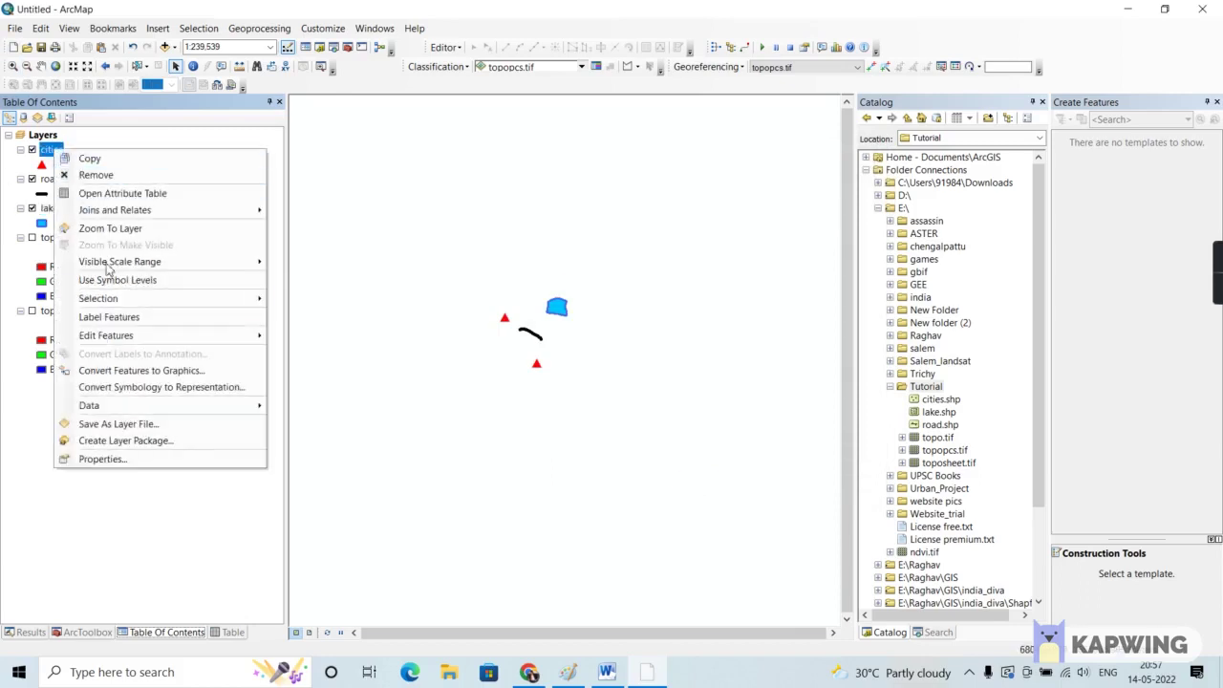
left_click(134, 316)
left_click(52, 180)
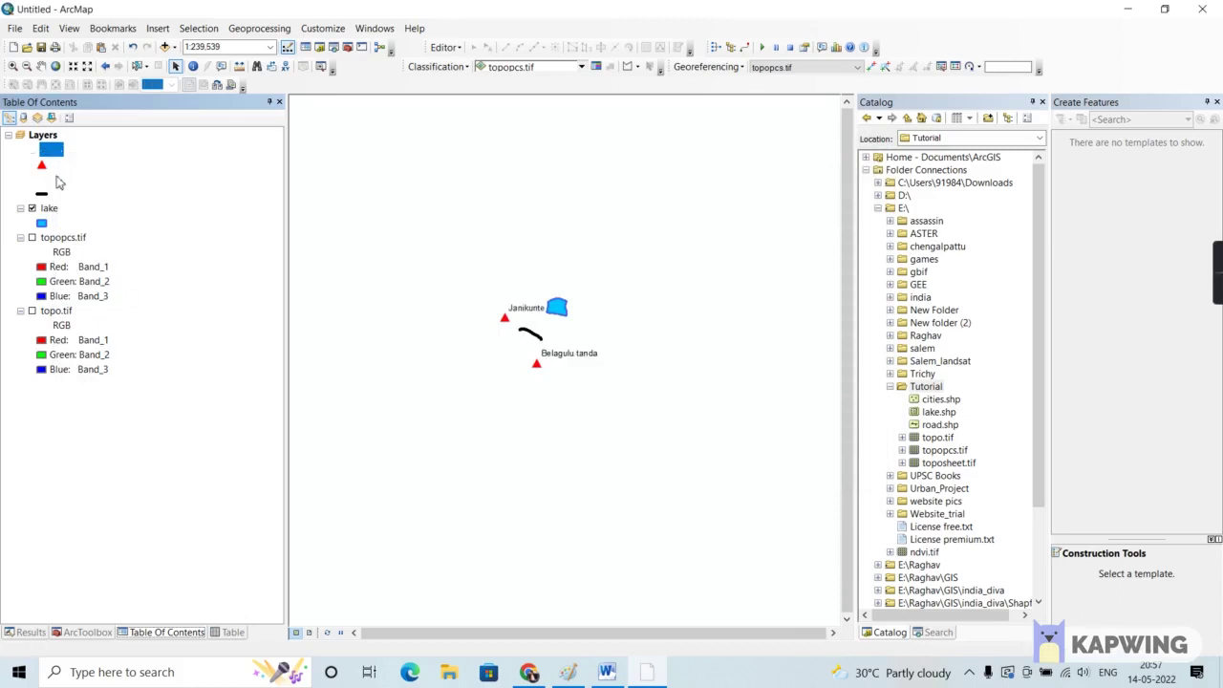
right_click(54, 179)
left_click(132, 349)
left_click(50, 209)
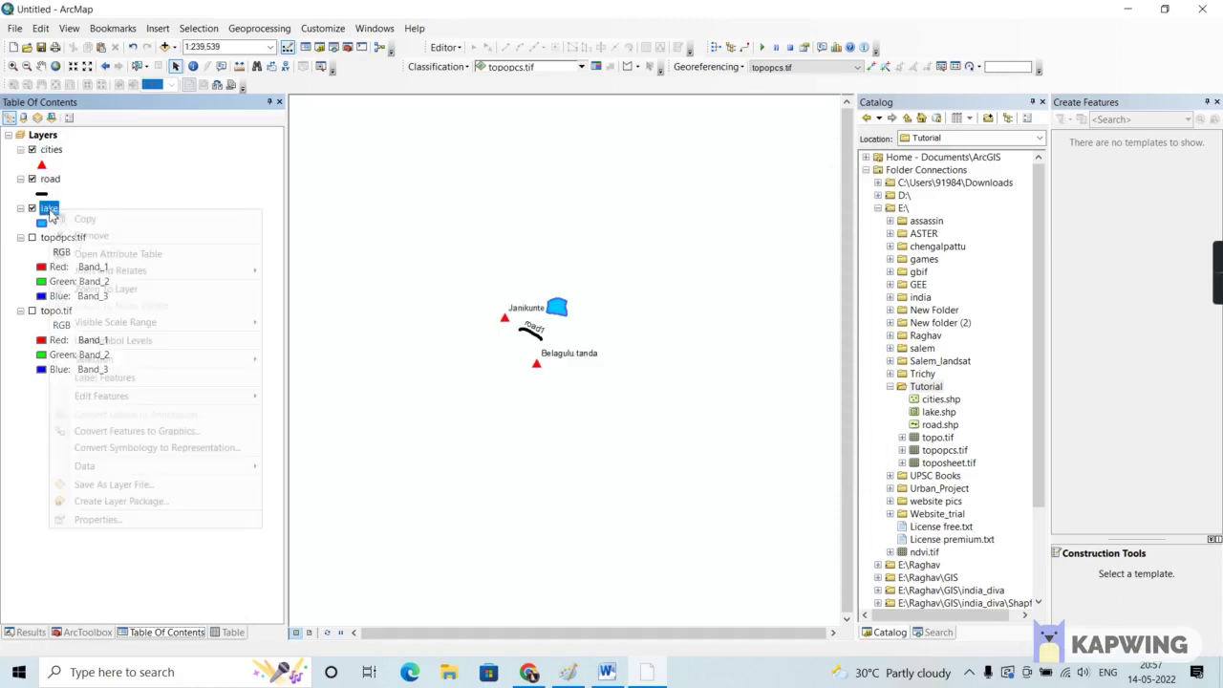
right_click(50, 209)
left_click(105, 378)
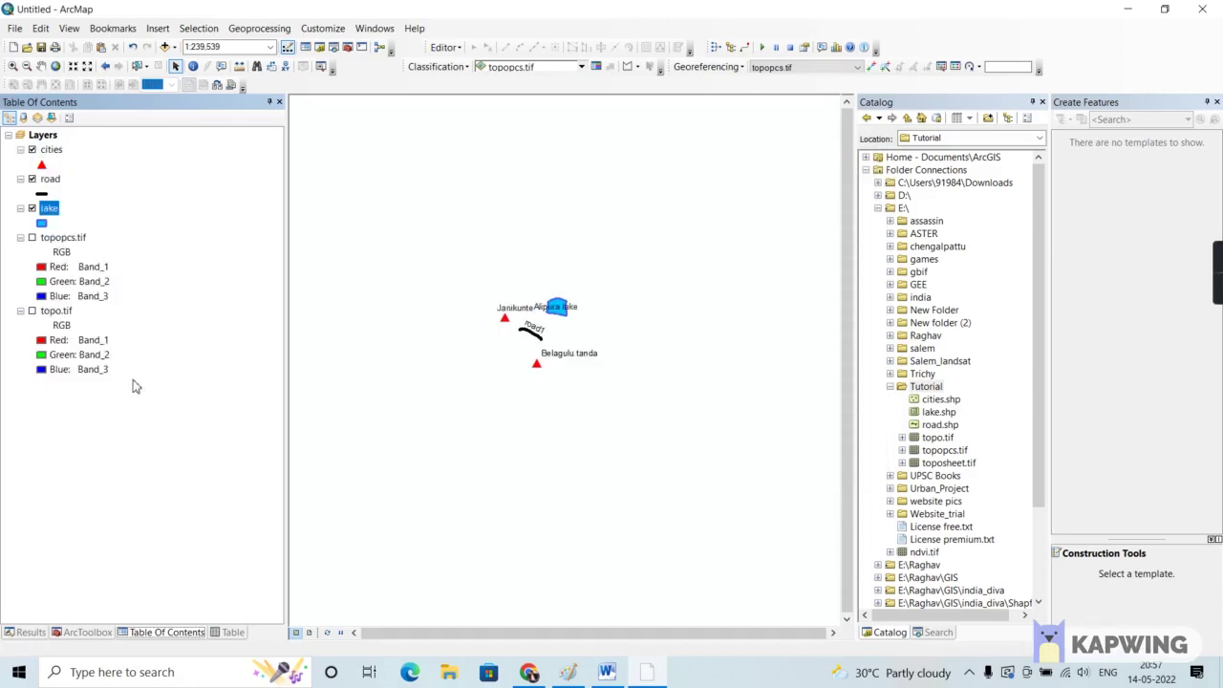
left_click(13, 66)
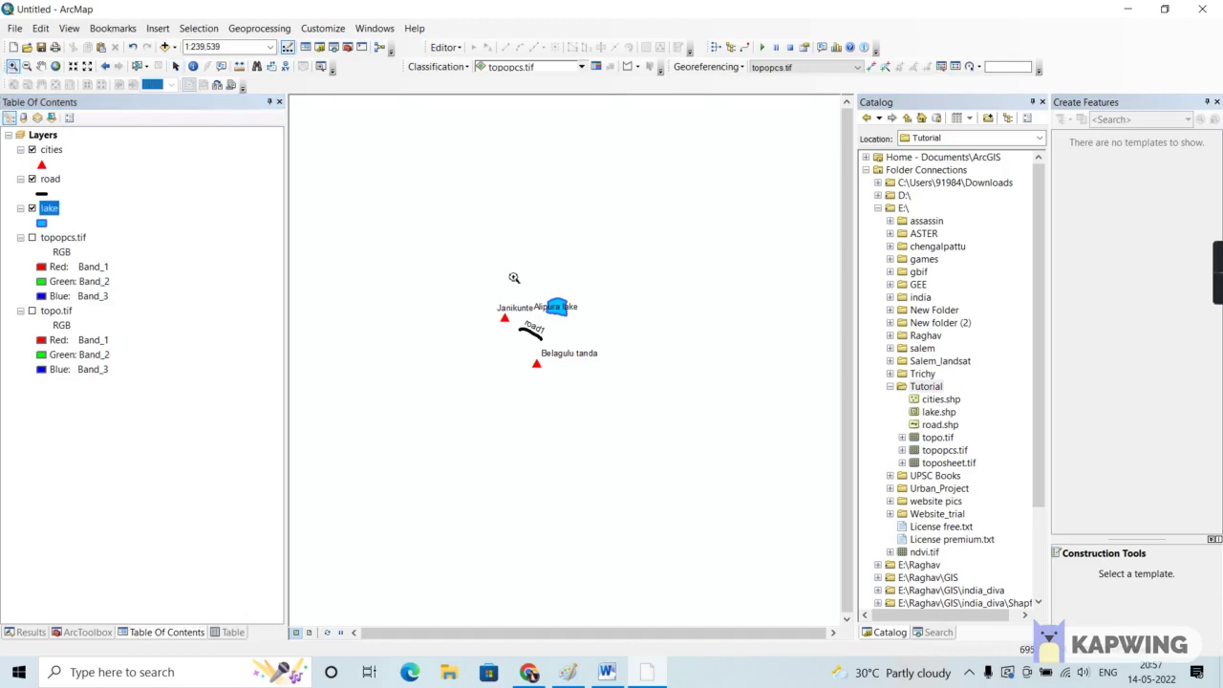
left_click_drag(454, 266, 669, 426)
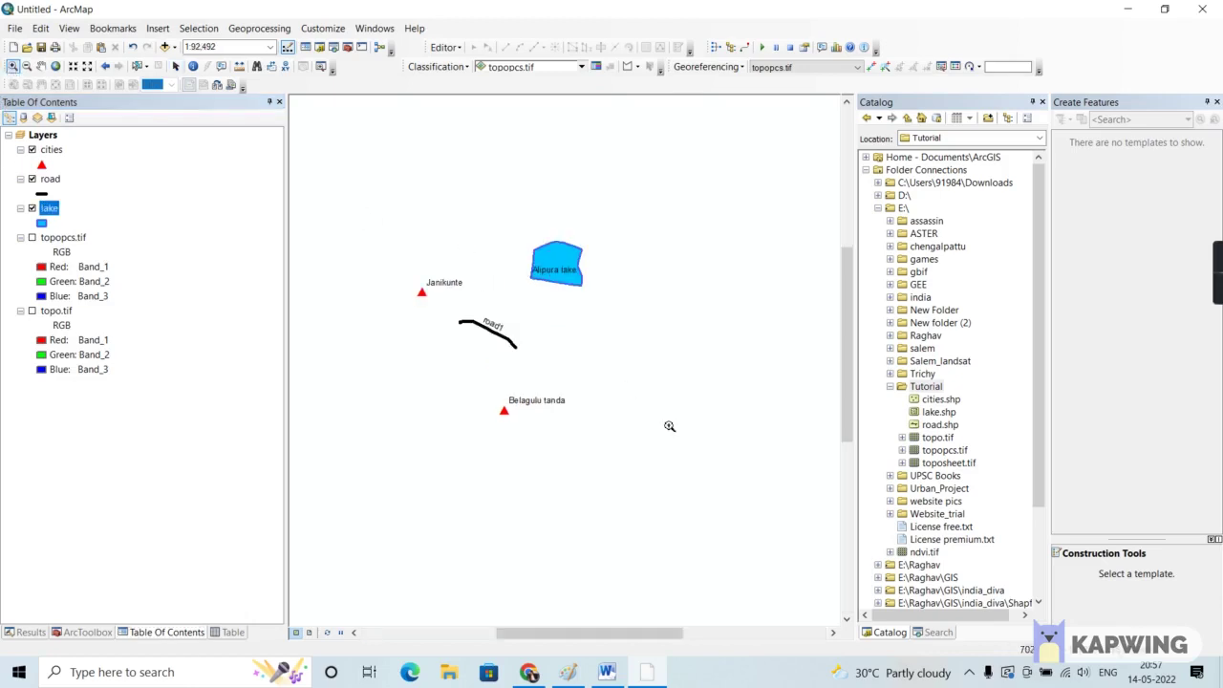